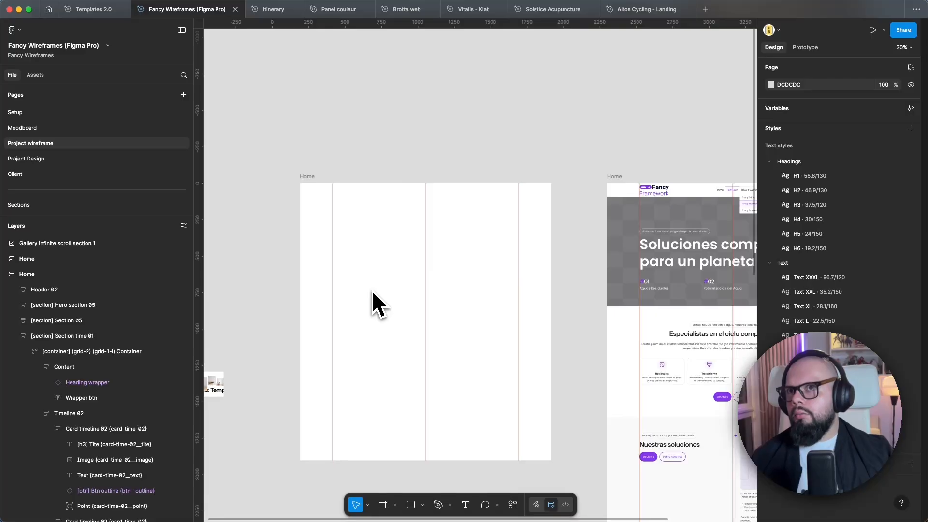
Copy the Header 02 frame out of the finished Home page and place the copy above the blank Home frame
{"action": "scroll", "coordinate": [373, 290], "scroll_direction": "down", "scroll_amount": 2}
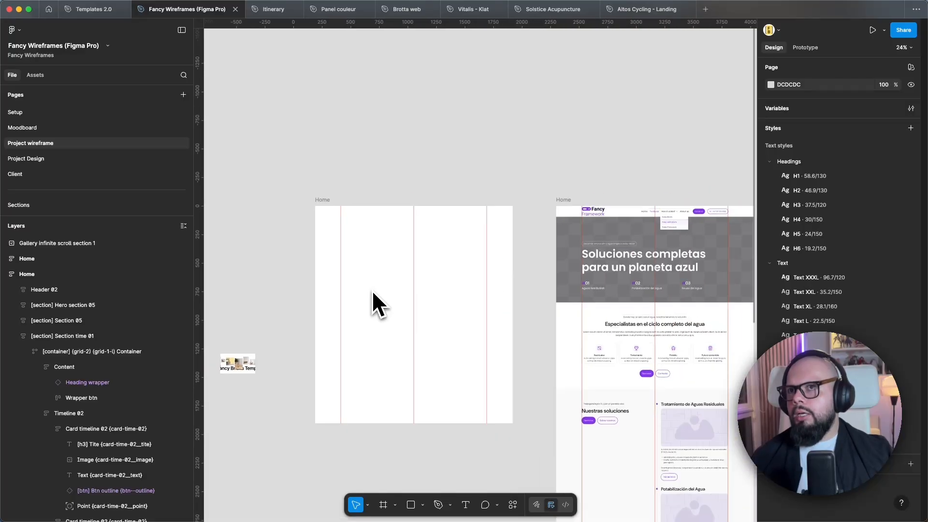
{"action": "left_click", "coordinate": [670, 212]}
{"action": "left_click_drag", "start_coordinate": [675, 208], "coordinate": [442, 180]}
{"action": "scroll", "coordinate": [426, 222], "scroll_direction": "up", "scroll_amount": 5}
{"action": "scroll", "coordinate": [435, 241], "scroll_direction": "up", "scroll_amount": 2}
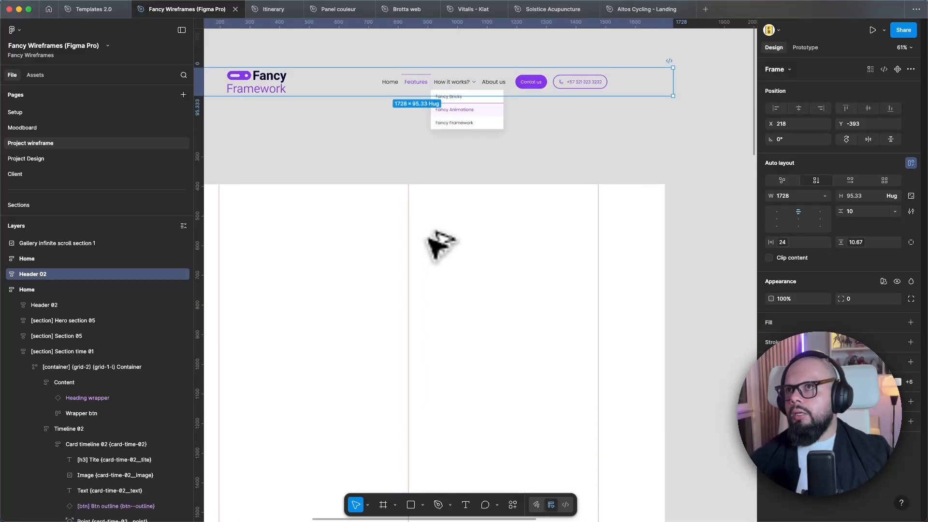
Reposition the Header 02 copy so its sides line up with the blank Home frame below it
{"action": "left_click", "coordinate": [471, 265]}
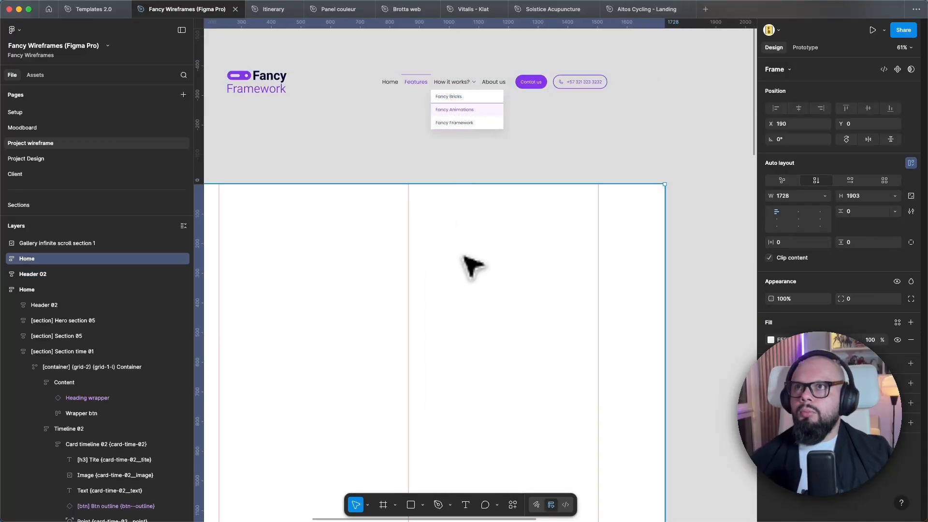
{"action": "scroll", "coordinate": [286, 244], "scroll_direction": "up", "scroll_amount": 2}
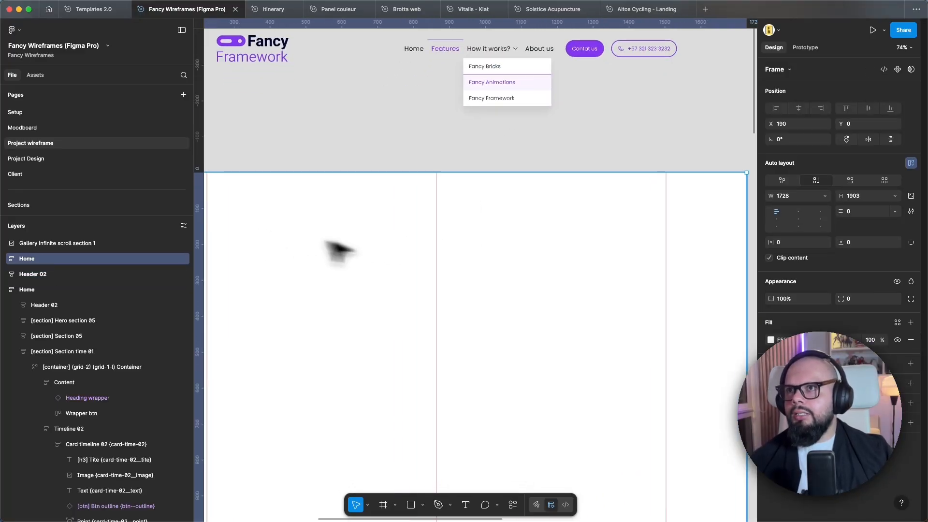
{"action": "scroll", "coordinate": [465, 257], "scroll_direction": "down", "scroll_amount": 1}
{"action": "scroll", "coordinate": [466, 257], "scroll_direction": "down", "scroll_amount": 1}
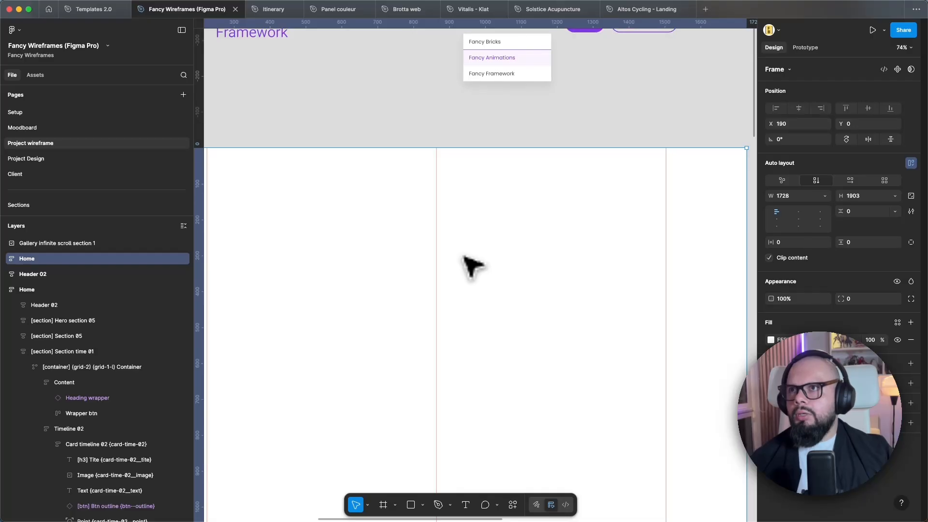
{"action": "scroll", "coordinate": [471, 264], "scroll_direction": "down", "scroll_amount": 2}
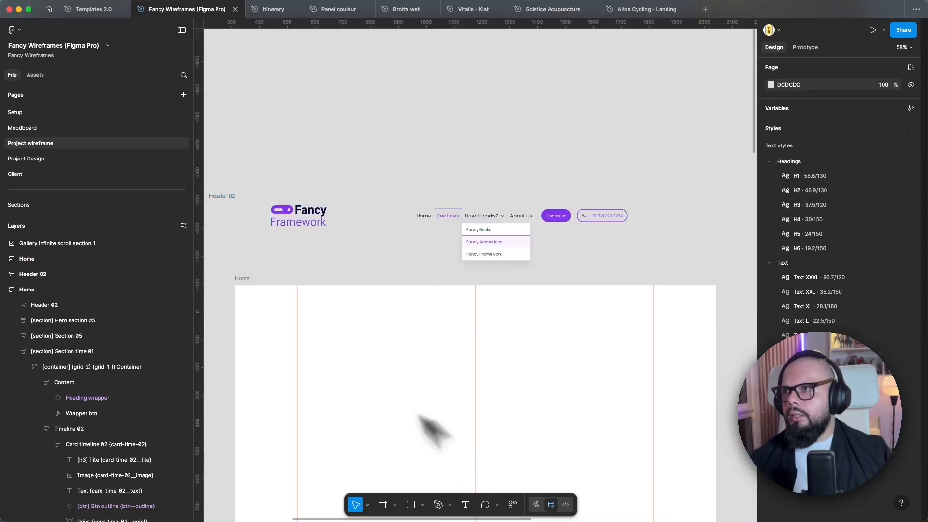
{"action": "left_click", "coordinate": [253, 201]}
{"action": "mouse_move", "coordinate": [273, 186]}
{"action": "left_mouse_down"}
{"action": "mouse_move", "coordinate": [310, 185]}
{"action": "mouse_move", "coordinate": [257, 184]}
{"action": "mouse_move", "coordinate": [264, 187]}
{"action": "left_mouse_up"}
{"action": "scroll", "coordinate": [583, 239], "scroll_direction": "up", "scroll_amount": 3}
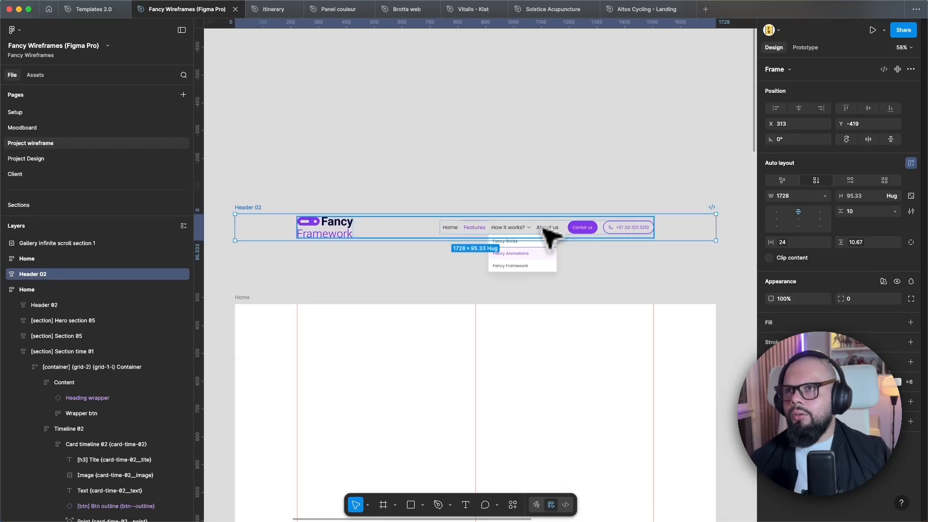
{"action": "scroll", "coordinate": [551, 265], "scroll_direction": "up", "scroll_amount": 3}
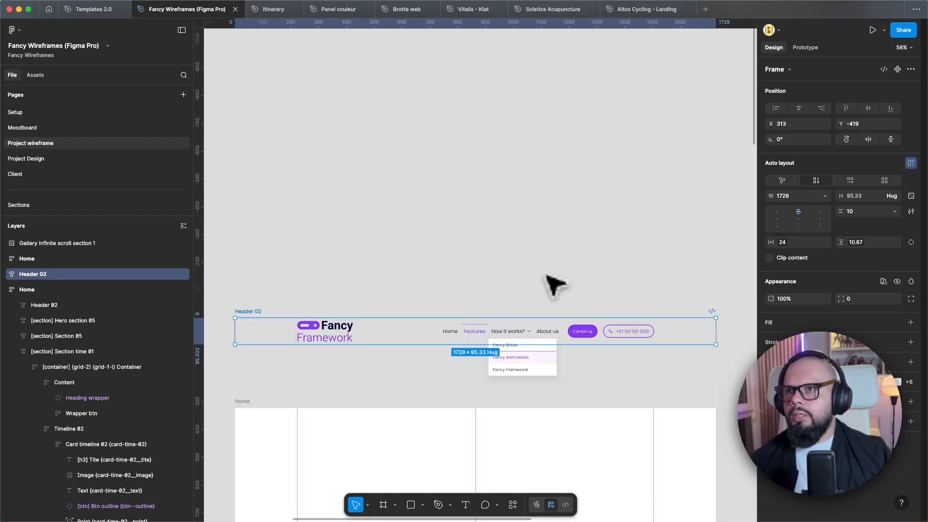
Place a standalone "Home" text above the Header 02 copy and apply the Text M style to it
{"action": "left_click", "coordinate": [445, 258]}
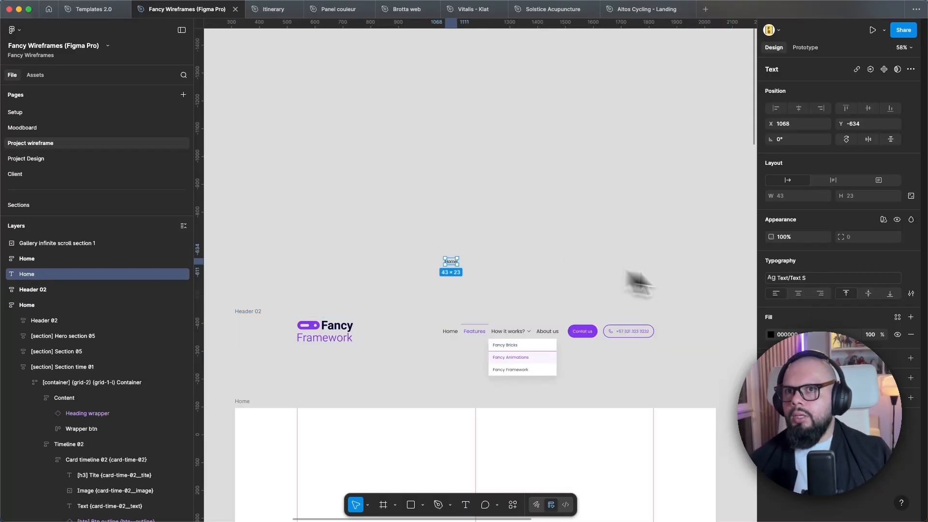
{"action": "left_click", "coordinate": [806, 283]}
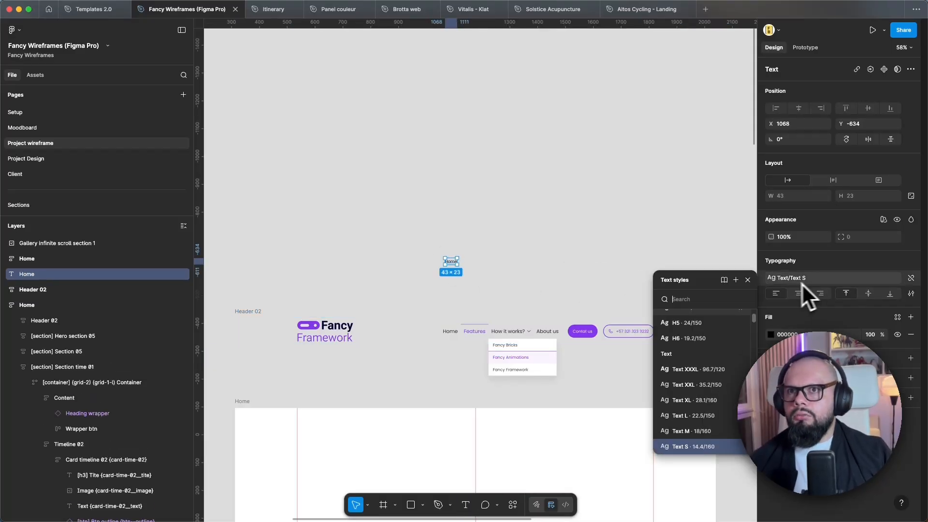
{"action": "left_click", "coordinate": [681, 432]}
{"action": "left_click", "coordinate": [544, 262]}
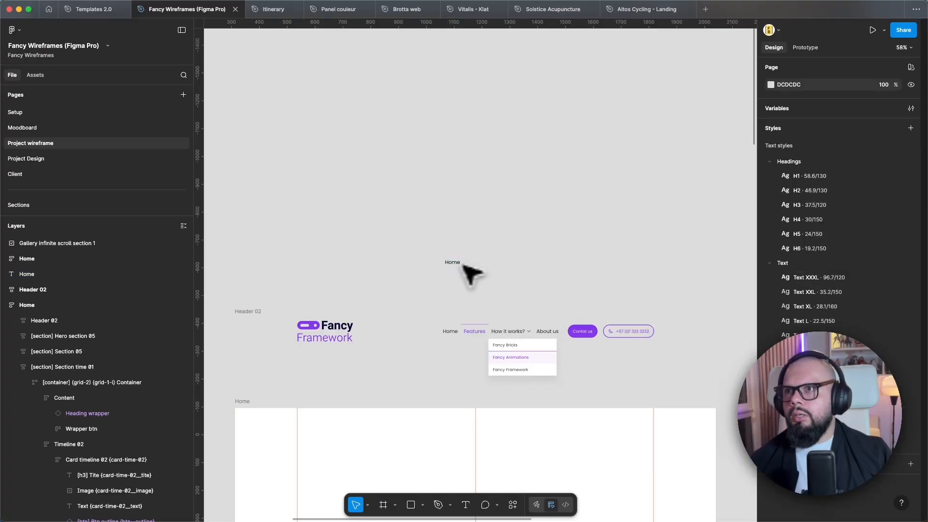
Duplicate the Home text along the same row and reword the copies as Services, About us and Blog
{"action": "left_click", "coordinate": [452, 265]}
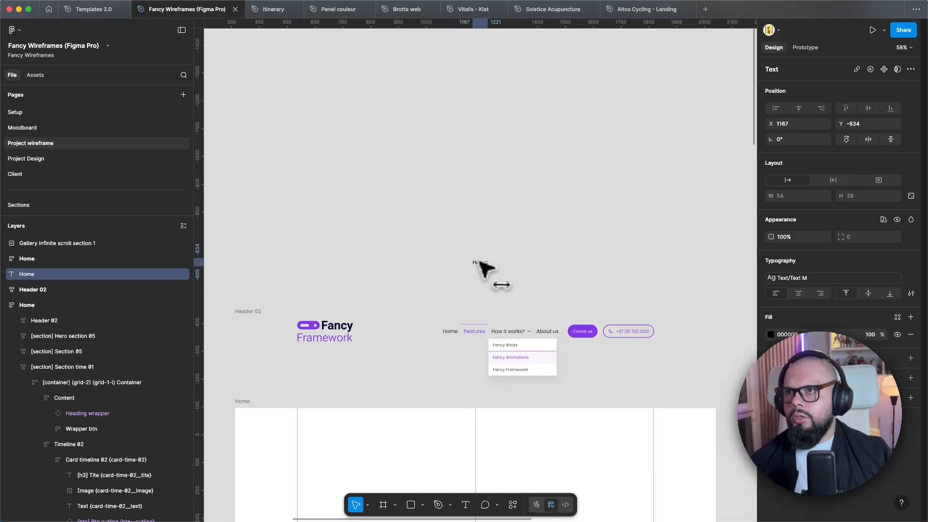
{"action": "left_click_drag", "start_coordinate": [457, 257], "coordinate": [483, 257]}
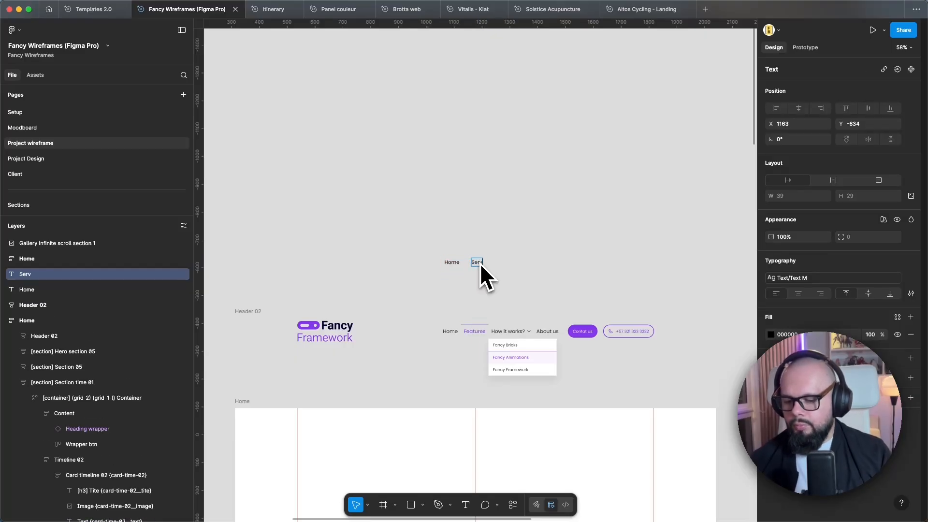
{"action": "key", "text": "Escape"}
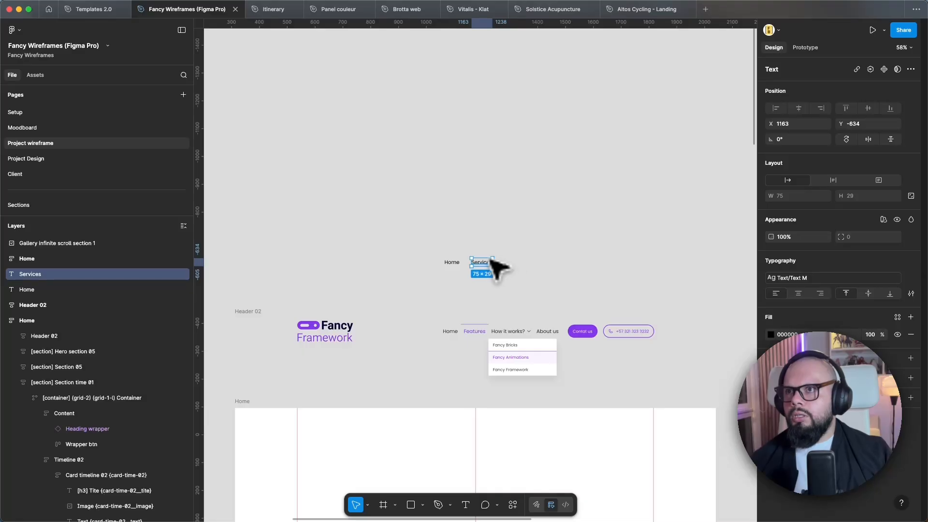
{"action": "left_click_drag", "start_coordinate": [505, 261], "coordinate": [489, 261]}
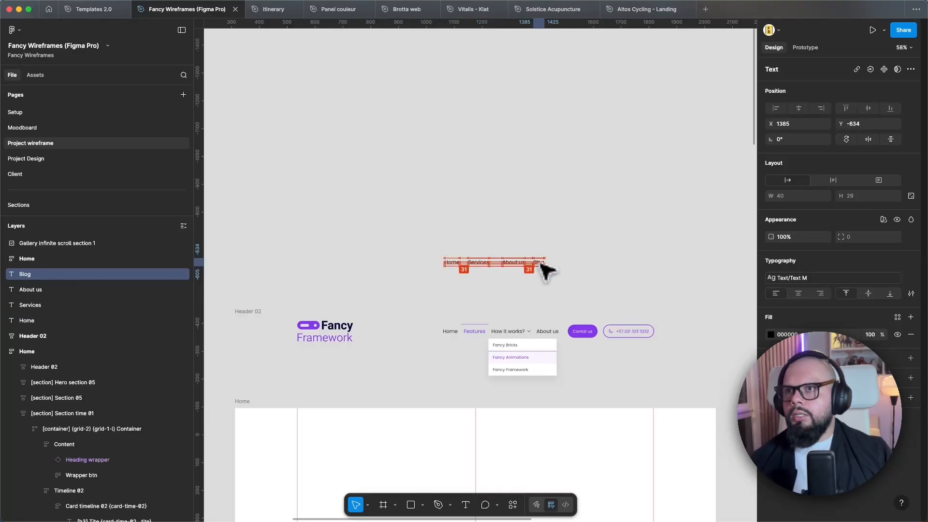
{"action": "left_click", "coordinate": [580, 283]}
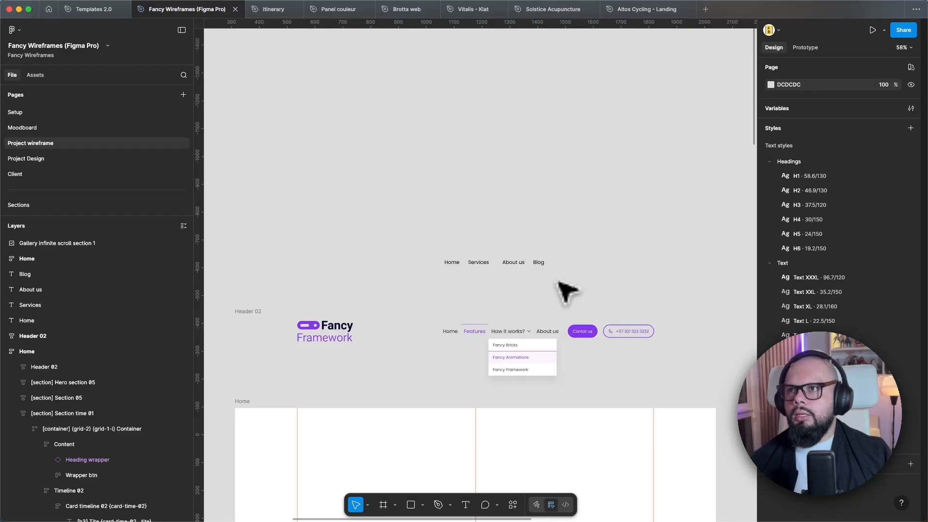
Wrap the four menu texts in a horizontal auto layout and set the gap between them to the space-m variable
{"action": "left_click_drag", "start_coordinate": [472, 251], "coordinate": [590, 277]}
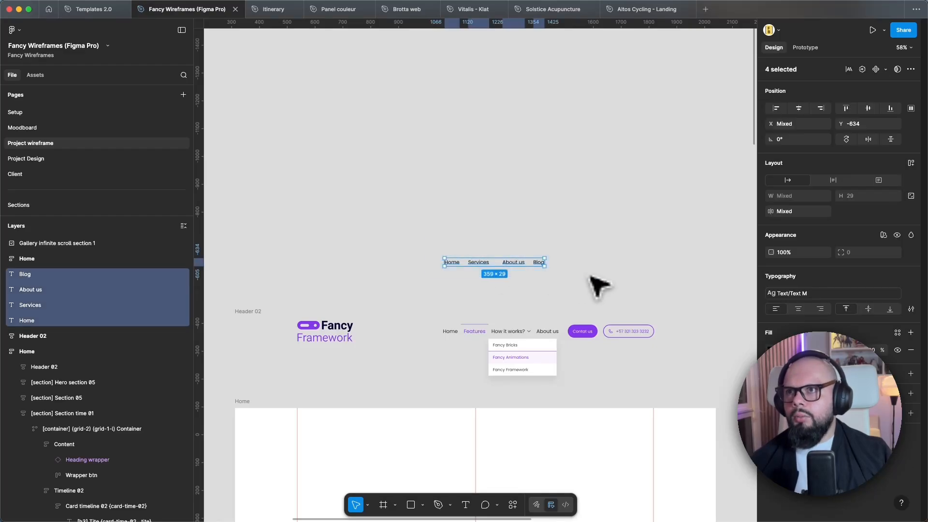
{"action": "key", "text": "shift+a"}
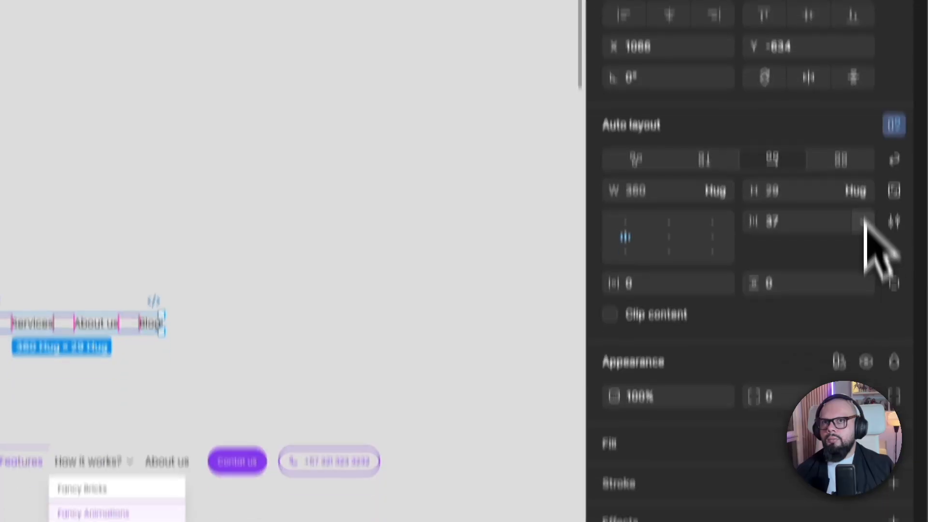
{"action": "left_click", "coordinate": [863, 221]}
{"action": "left_click", "coordinate": [788, 286]}
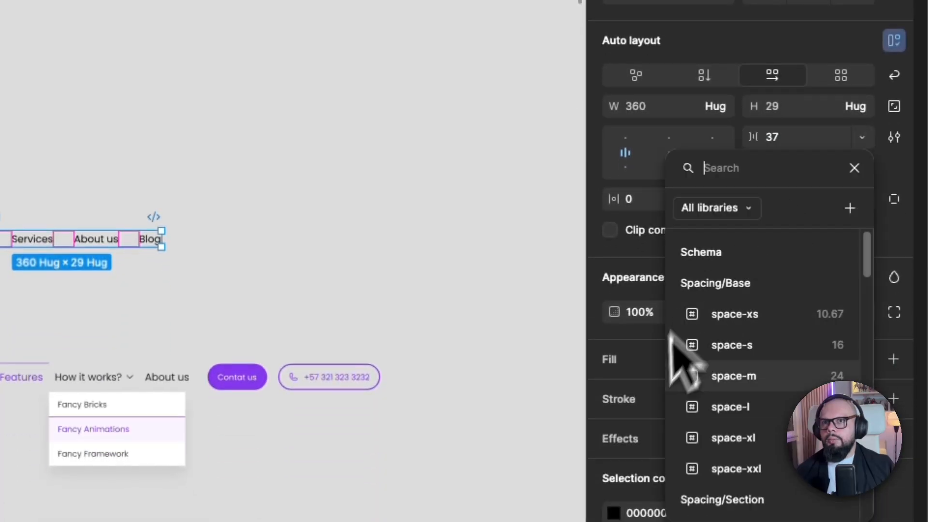
{"action": "left_click", "coordinate": [735, 376]}
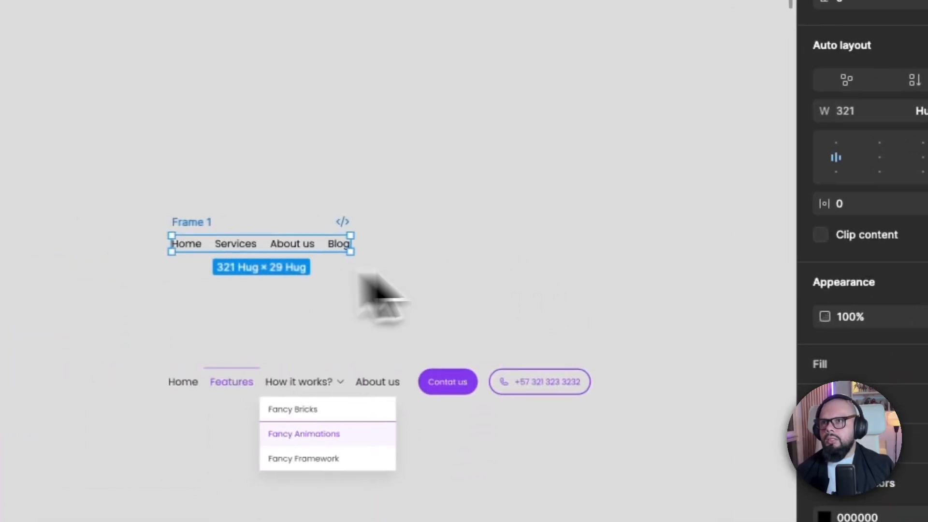
Set the menu frame's vertical and horizontal padding to the space-s variable (16)
{"action": "left_click", "coordinate": [861, 191]}
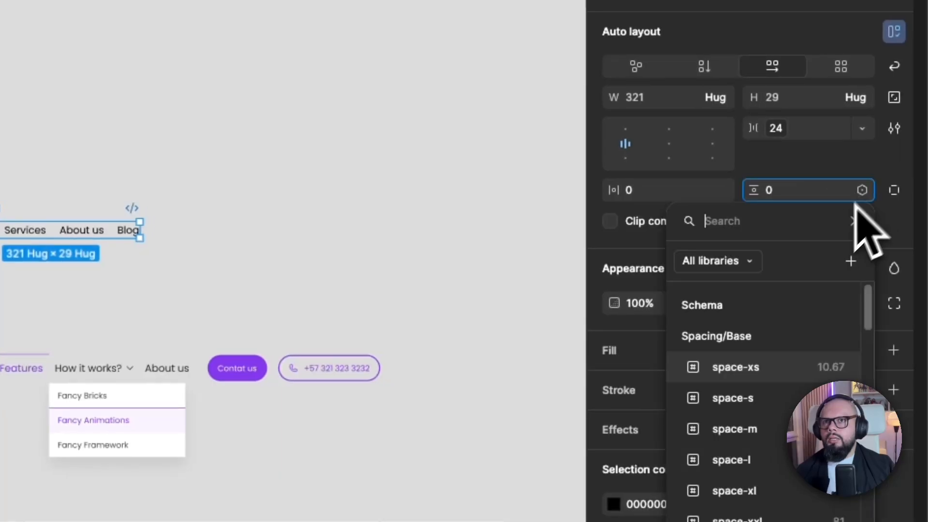
{"action": "left_click", "coordinate": [735, 397]}
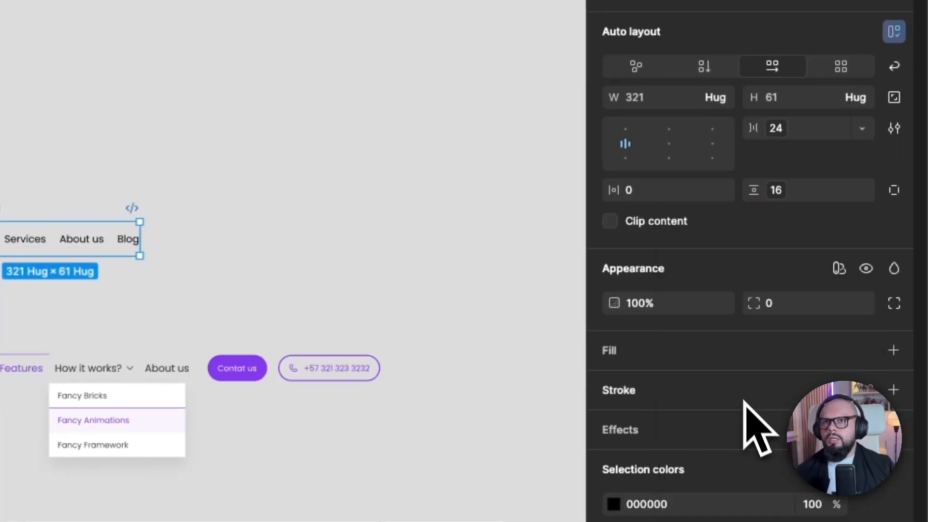
{"action": "left_click", "coordinate": [722, 190]}
{"action": "left_click", "coordinate": [616, 398]}
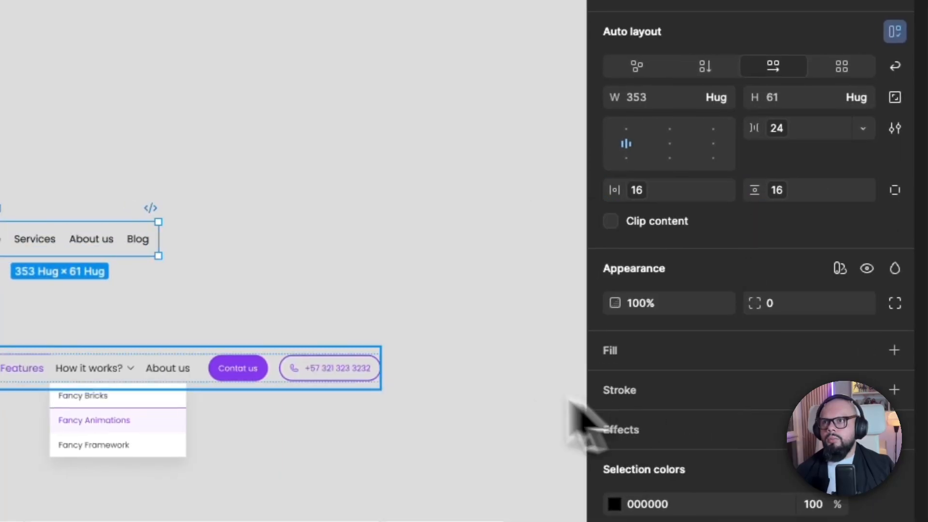
Add a solid FFFFFF fill to the menu frame
{"action": "left_click", "coordinate": [686, 344]}
{"action": "left_click", "coordinate": [645, 384]}
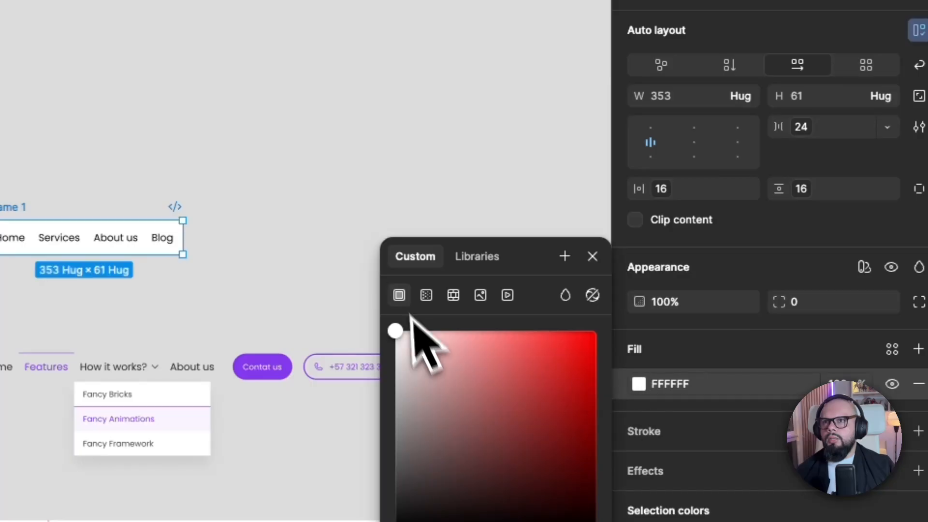
{"action": "left_click", "coordinate": [279, 127]}
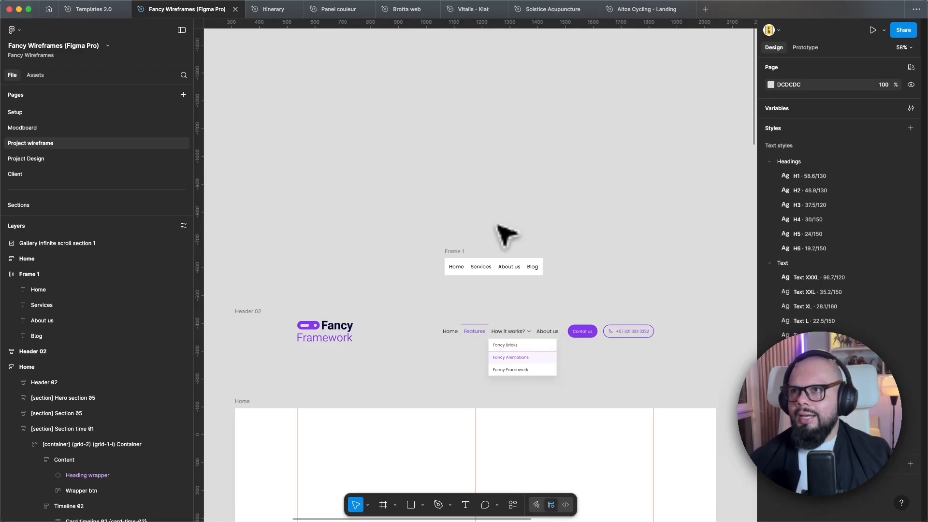
Ungroup the menu frame and check that Home, Services, About us and Blog can each be selected as separate texts
{"action": "left_click", "coordinate": [464, 263]}
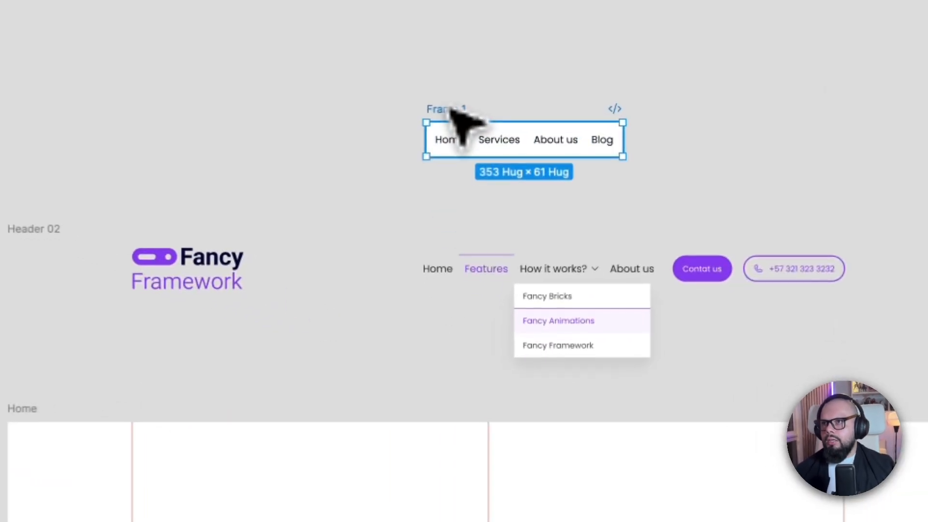
{"action": "right_click", "coordinate": [465, 264]}
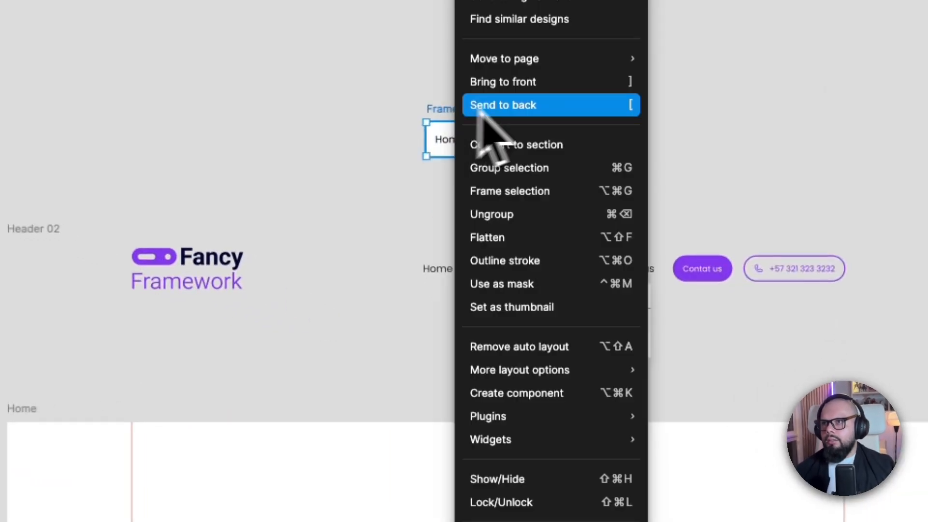
{"action": "left_click", "coordinate": [531, 215]}
{"action": "left_click", "coordinate": [452, 88]}
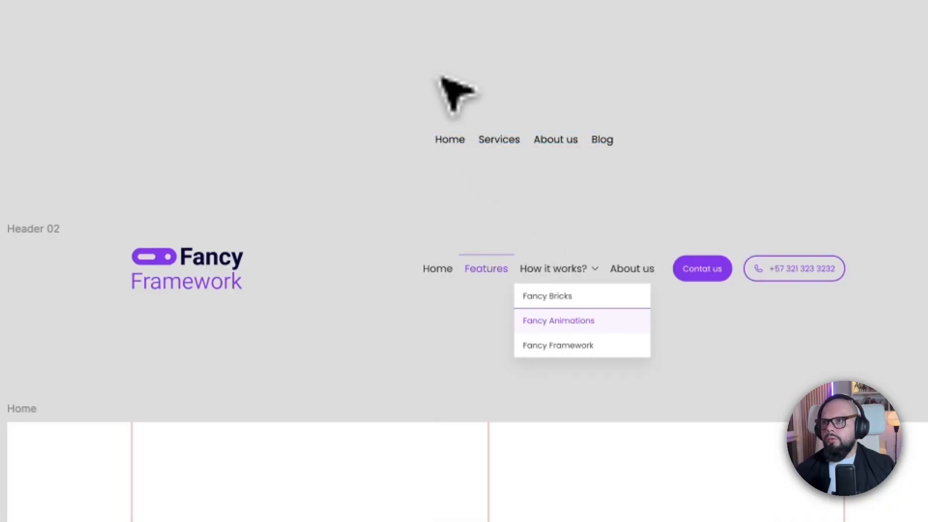
{"action": "left_click", "coordinate": [459, 139]}
{"action": "left_click", "coordinate": [498, 140]}
{"action": "left_click", "coordinate": [551, 141]}
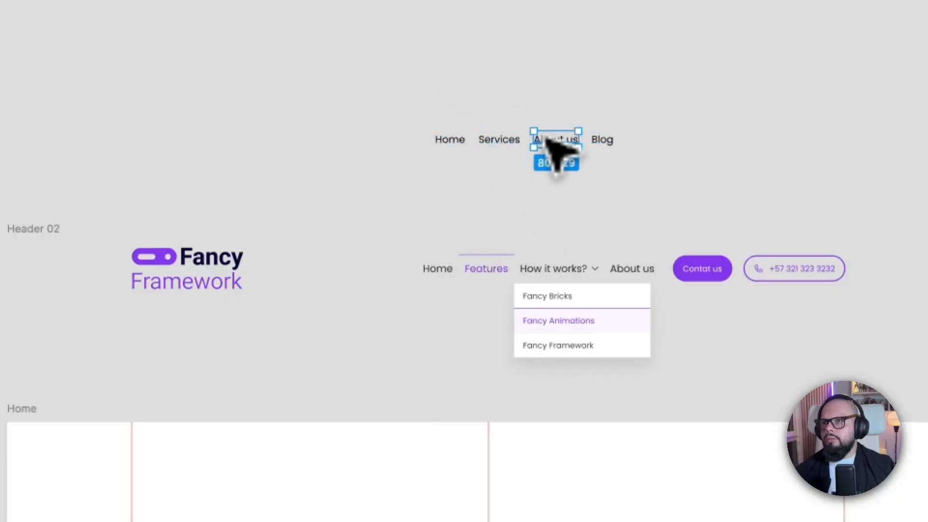
{"action": "left_click", "coordinate": [599, 140]}
{"action": "left_click", "coordinate": [480, 203]}
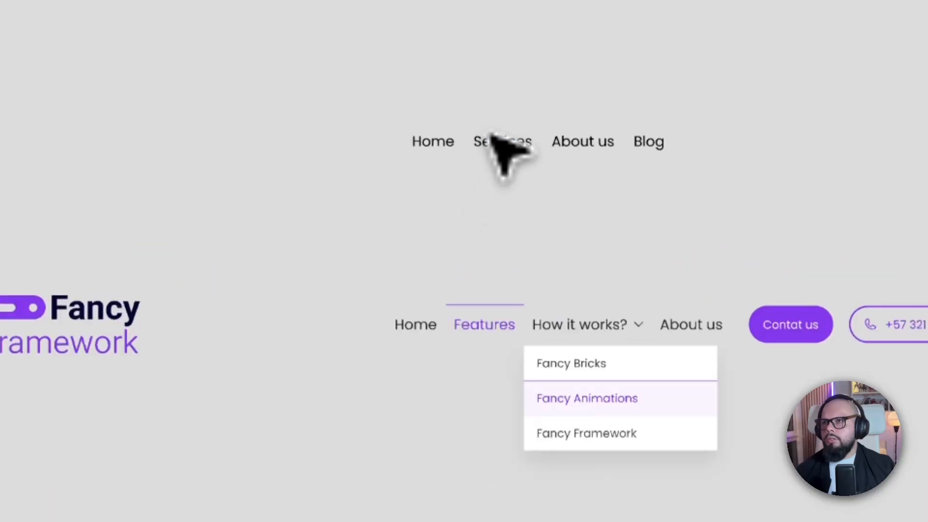
Wrap each of the Home, Services, About us and Blog texts in its own auto layout frame
{"action": "key", "text": "shift+a"}
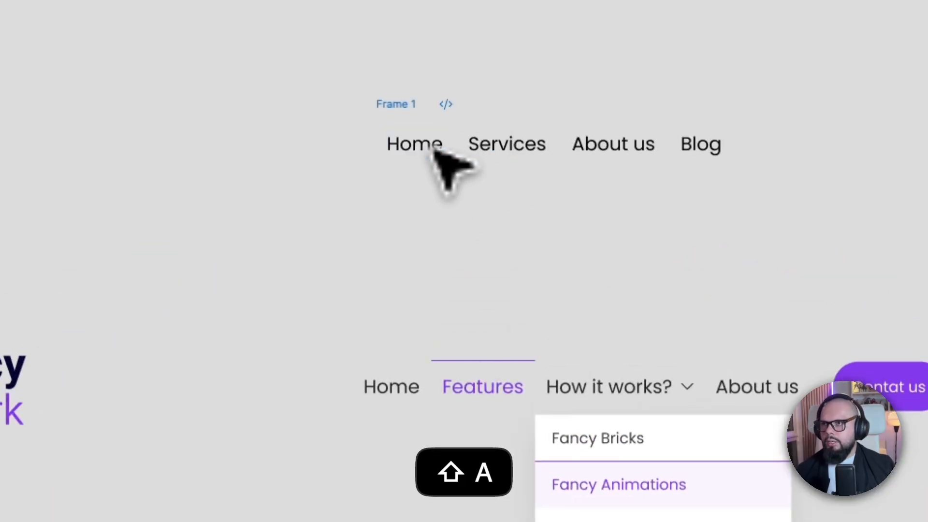
{"action": "left_click", "coordinate": [500, 141]}
{"action": "key", "text": "shift+s"}
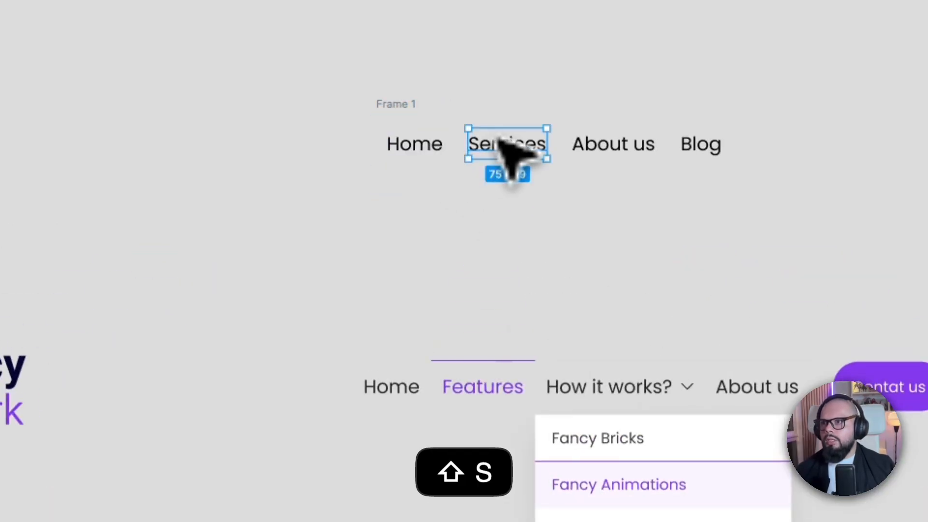
{"action": "key", "text": "shift+a"}
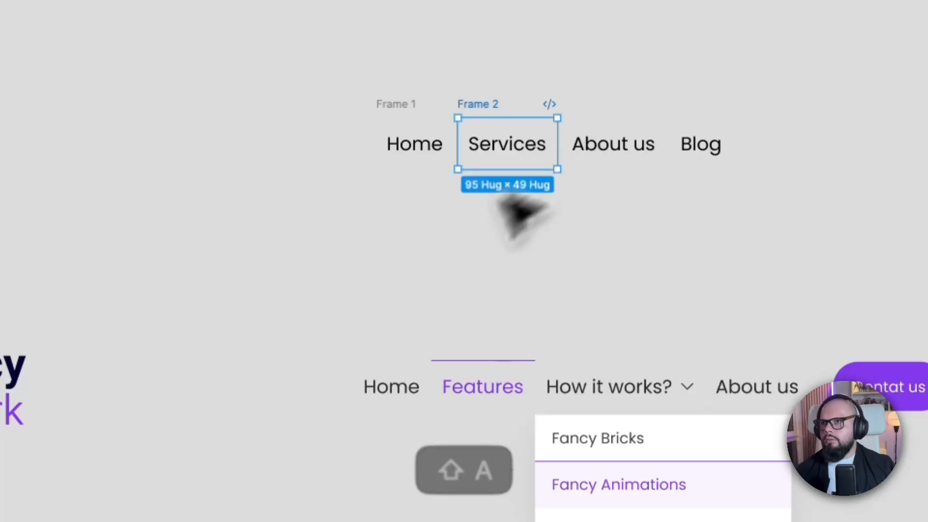
{"action": "left_click", "coordinate": [626, 138]}
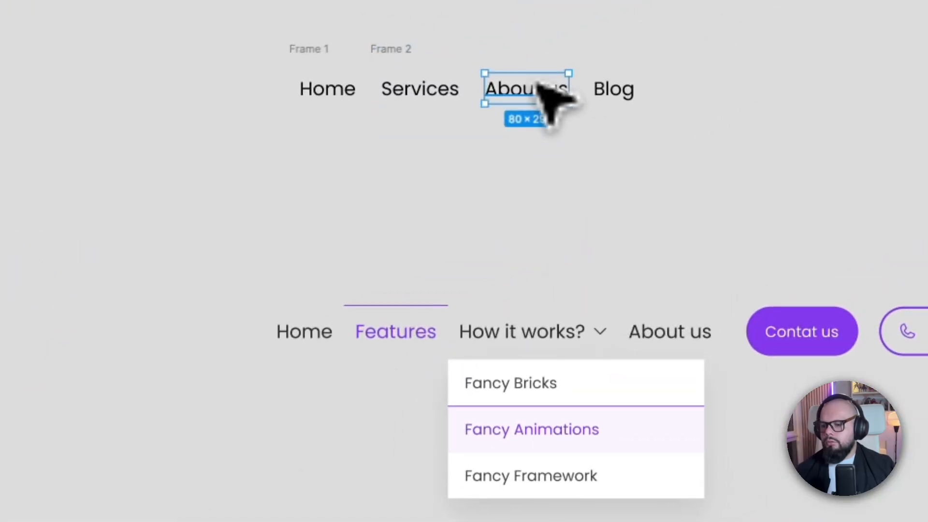
{"action": "key", "text": "shift+a"}
{"action": "left_click", "coordinate": [622, 88]}
{"action": "key", "text": "shift+a"}
{"action": "key", "text": "shift+s"}
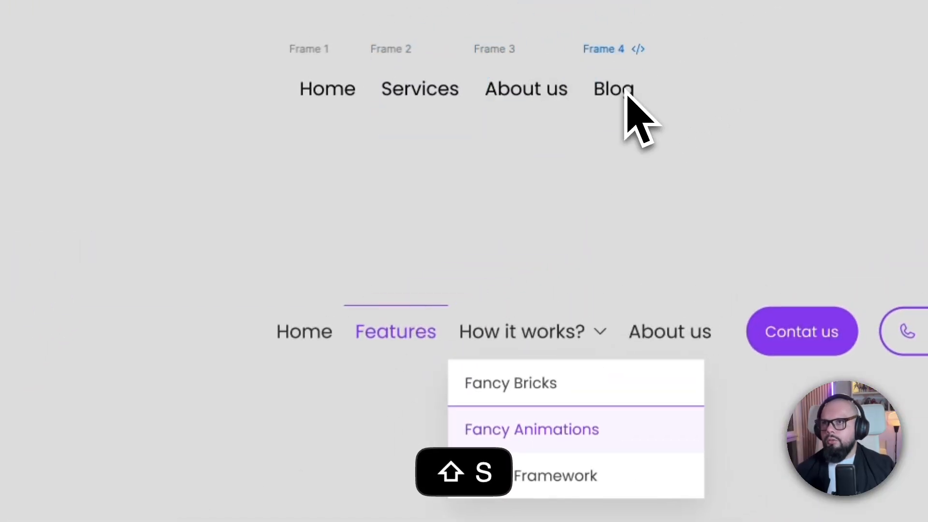
Set the horizontal padding of all four menu item frames (Frame 1 to Frame 4) to the space-s variable (16)
{"action": "left_click", "coordinate": [377, 491]}
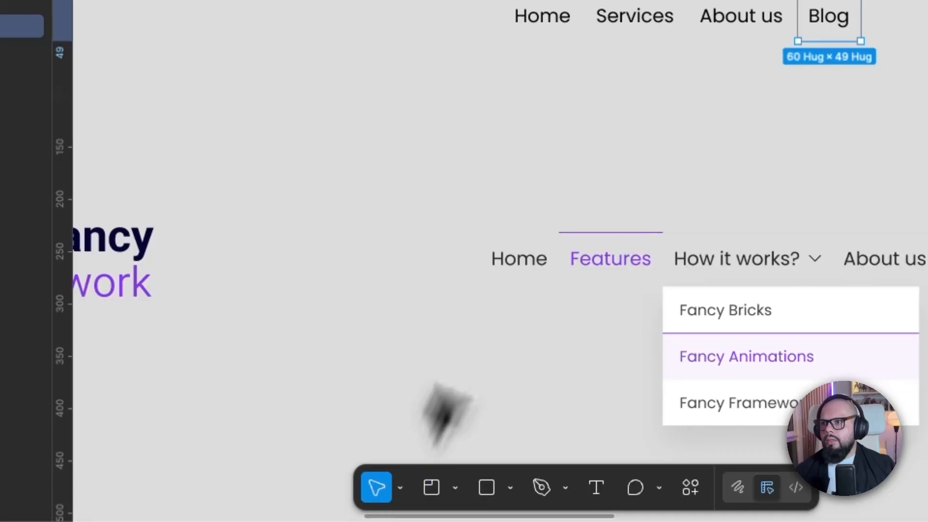
{"action": "left_click", "coordinate": [367, 161]}
{"action": "left_click", "coordinate": [290, 197]}
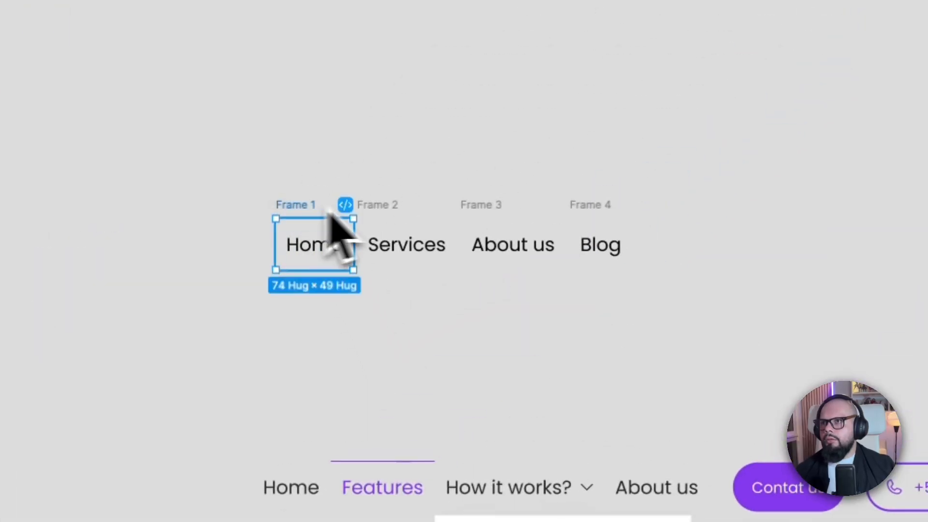
{"action": "left_click", "coordinate": [389, 197], "text": "shift"}
{"action": "left_click", "coordinate": [476, 218], "text": "shift"}
{"action": "left_click", "coordinate": [596, 216], "text": "shift"}
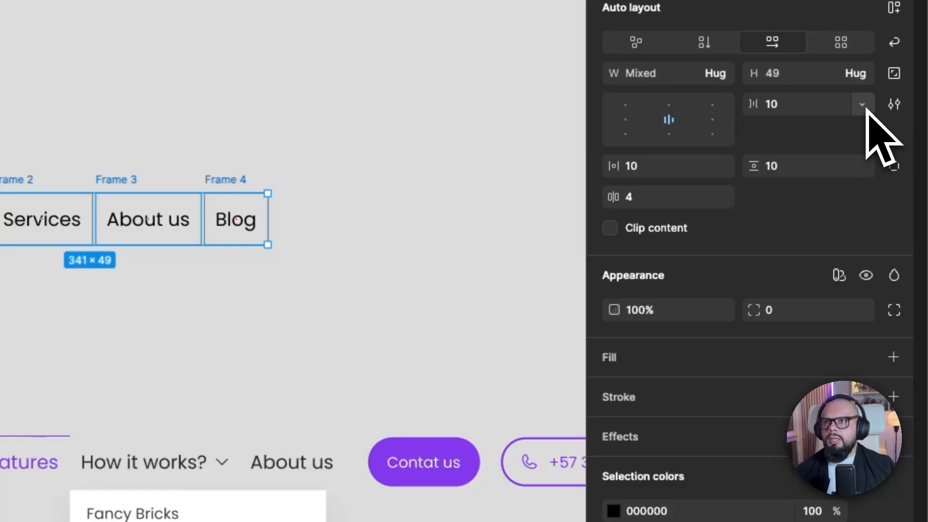
{"action": "left_click", "coordinate": [862, 105]}
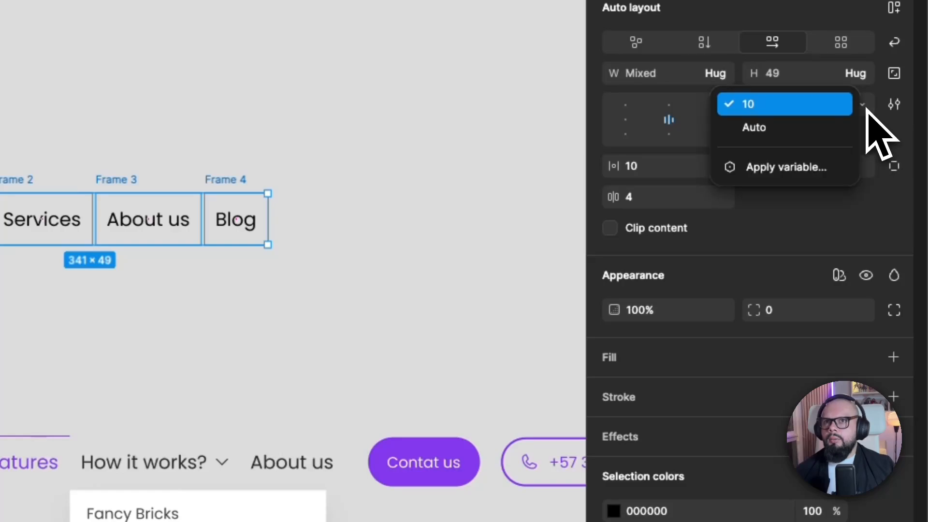
{"action": "left_click", "coordinate": [883, 133]}
{"action": "left_click", "coordinate": [722, 166]}
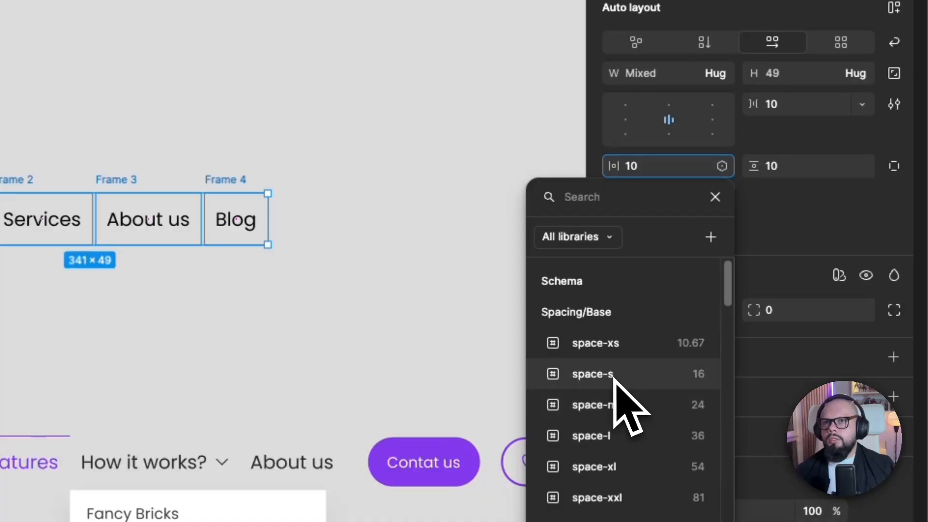
{"action": "left_click", "coordinate": [593, 374]}
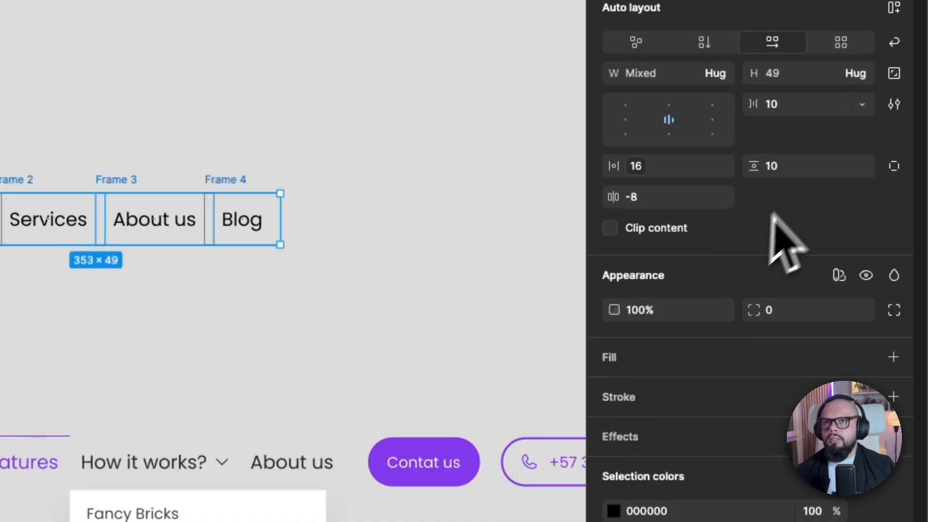
Set the vertical padding of the four menu item frames to the space-xs variable (10.67)
{"action": "left_click", "coordinate": [862, 166]}
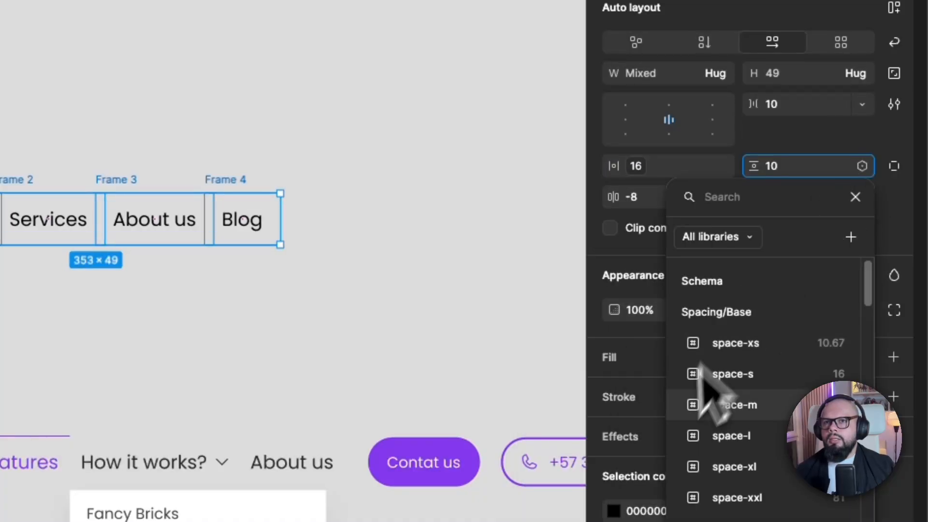
{"action": "left_click", "coordinate": [738, 375]}
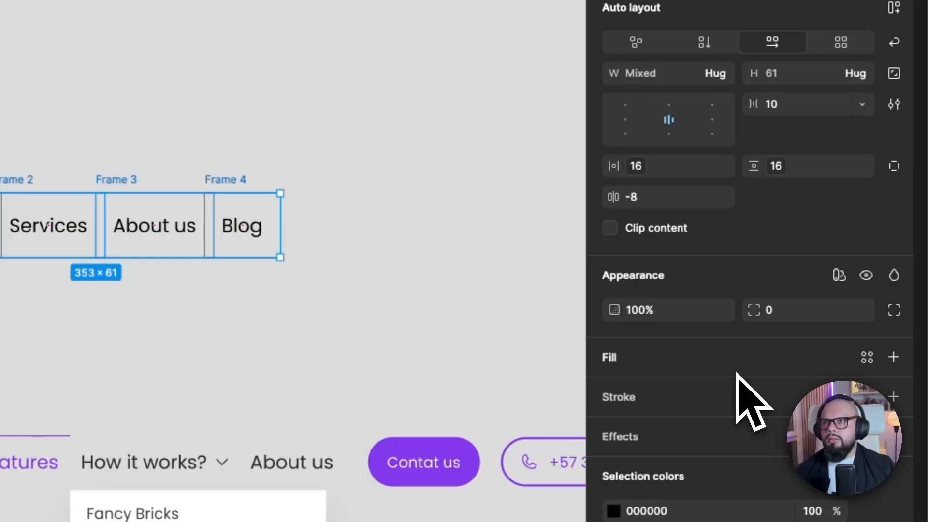
{"action": "left_click", "coordinate": [779, 167]}
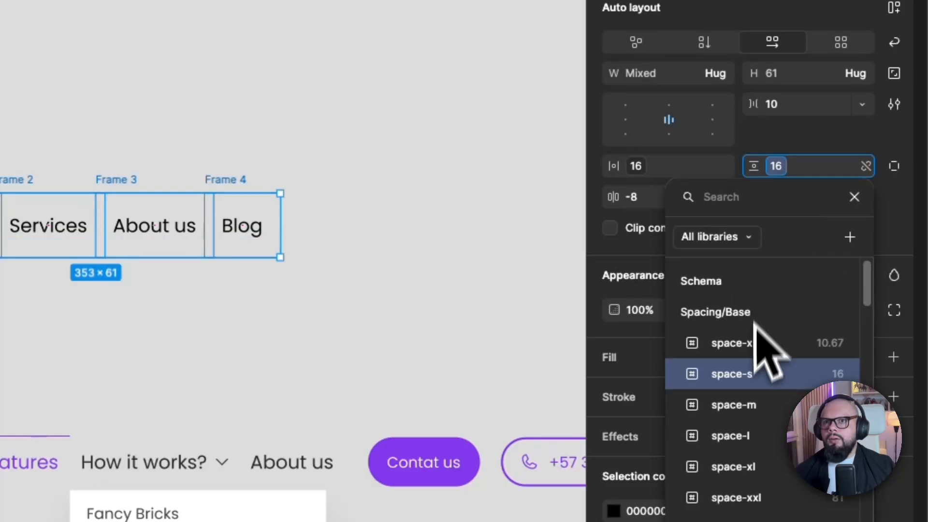
{"action": "left_click", "coordinate": [753, 343]}
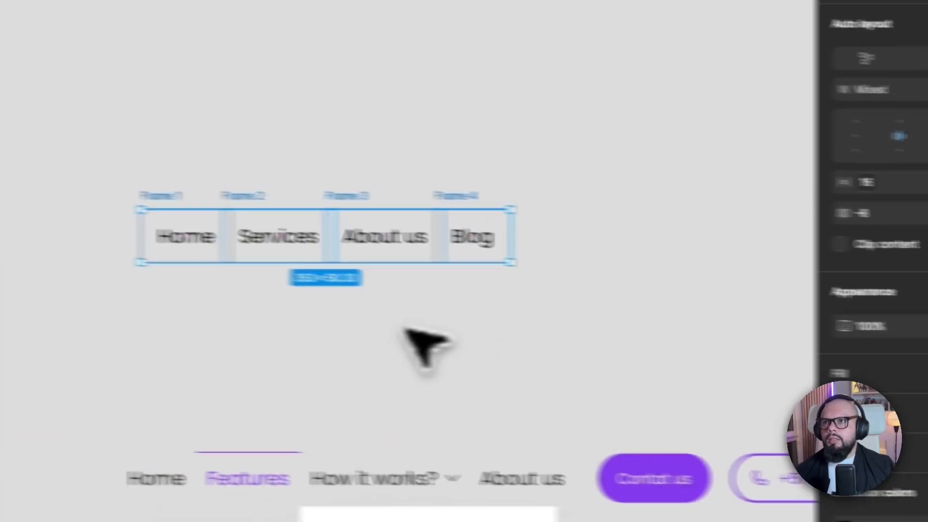
{"action": "left_click", "coordinate": [149, 312]}
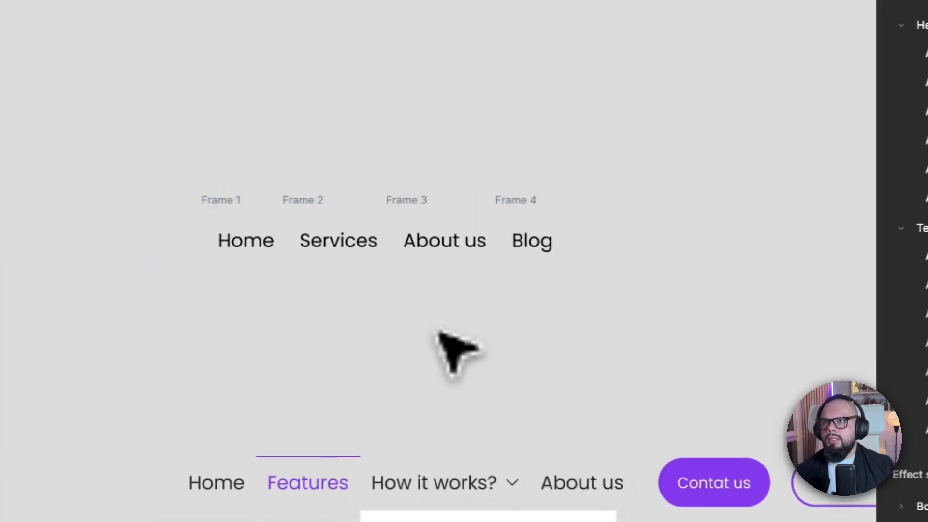
Wrap the four menu item frames together in one auto layout frame and rename it Nav
{"action": "left_click_drag", "start_coordinate": [225, 184], "coordinate": [739, 348]}
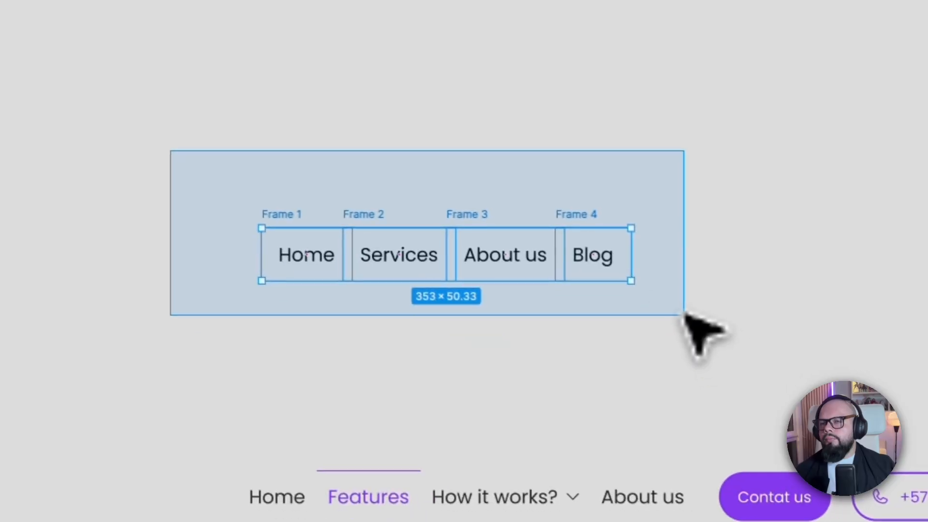
{"action": "left_click_drag", "start_coordinate": [683, 314], "coordinate": [683, 314]}
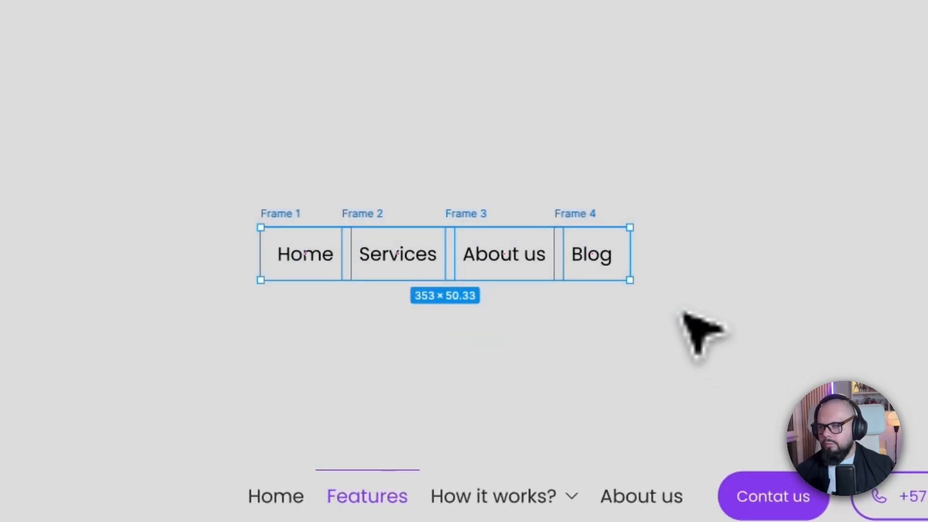
{"action": "key", "text": "shift+a"}
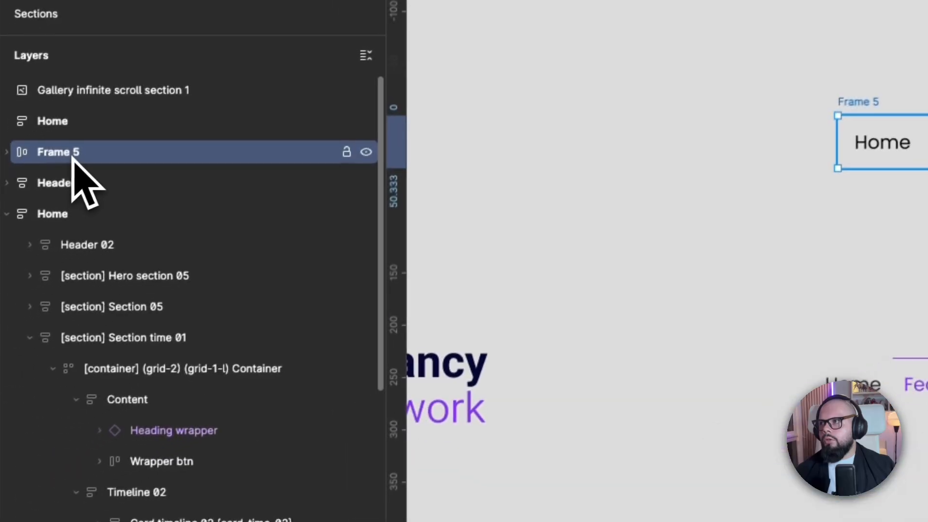
{"action": "double_click", "coordinate": [74, 154]}
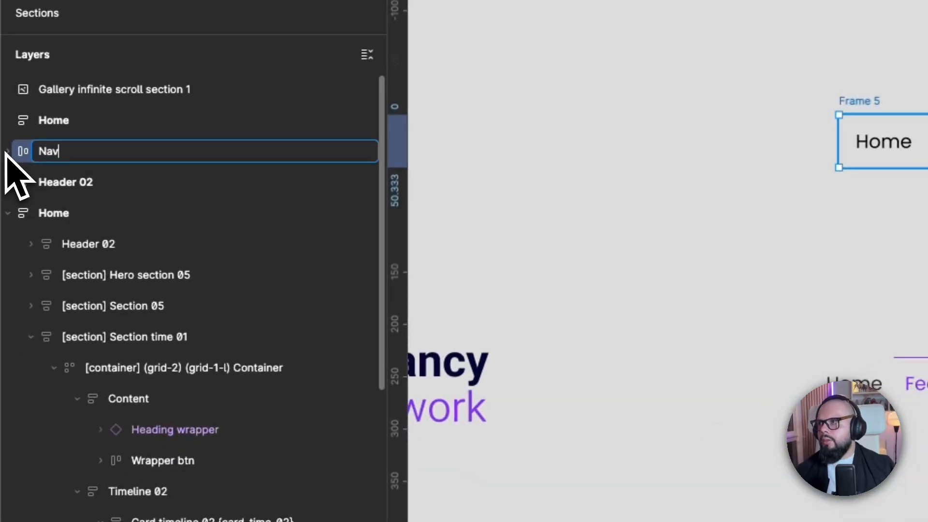
Rename each of the four frames inside Nav as Item
{"action": "left_click", "coordinate": [8, 152]}
{"action": "double_click", "coordinate": [80, 183]}
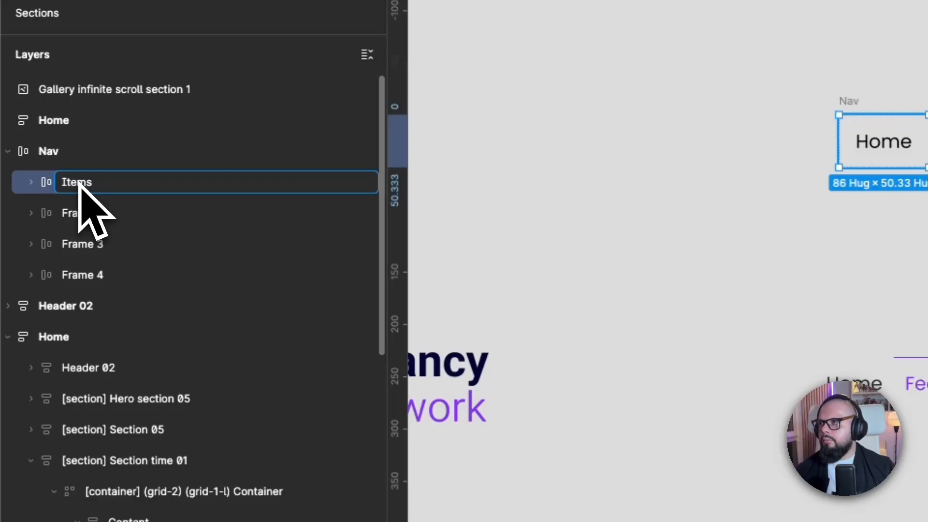
{"action": "type", "text": "Items"}
{"action": "key", "text": "BackSpace"}
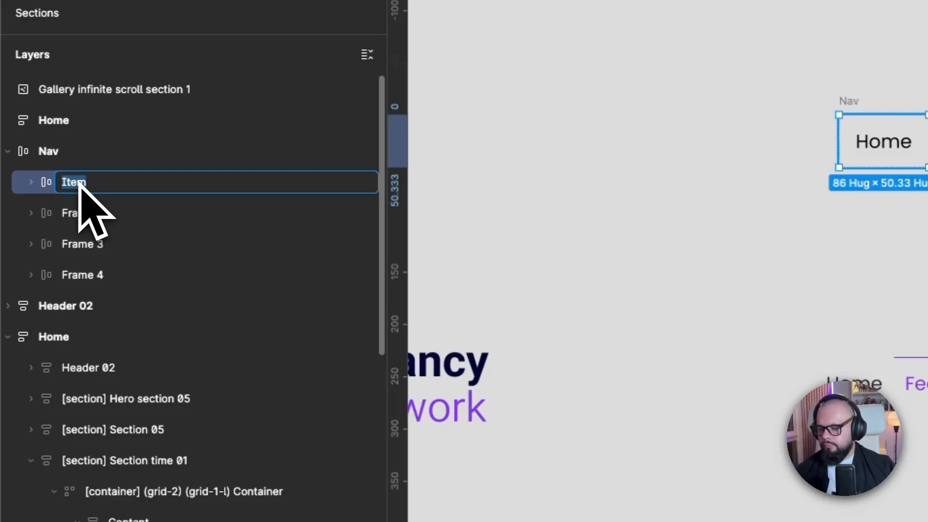
{"action": "key", "text": "super+c"}
{"action": "double_click", "coordinate": [87, 213]}
{"action": "key", "text": "super+v"}
{"action": "double_click", "coordinate": [97, 244]}
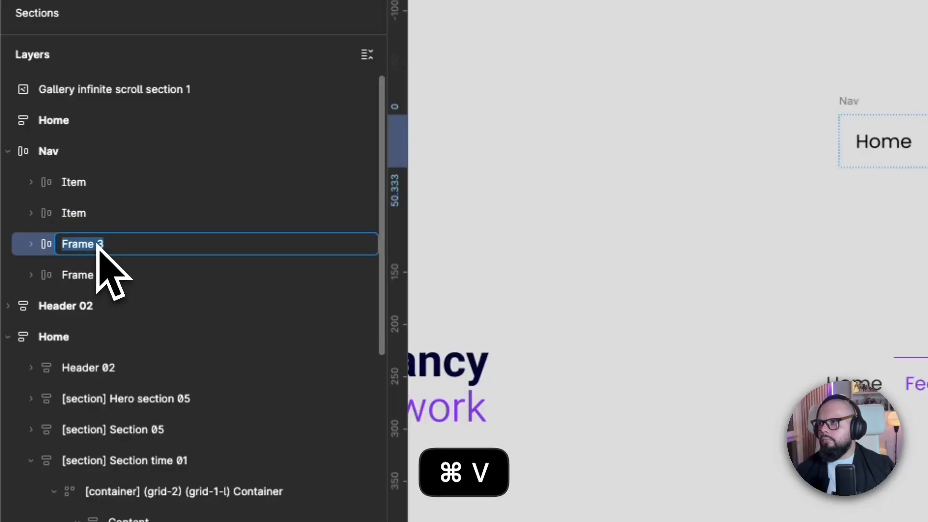
{"action": "key", "text": "super+v"}
{"action": "double_click", "coordinate": [98, 274]}
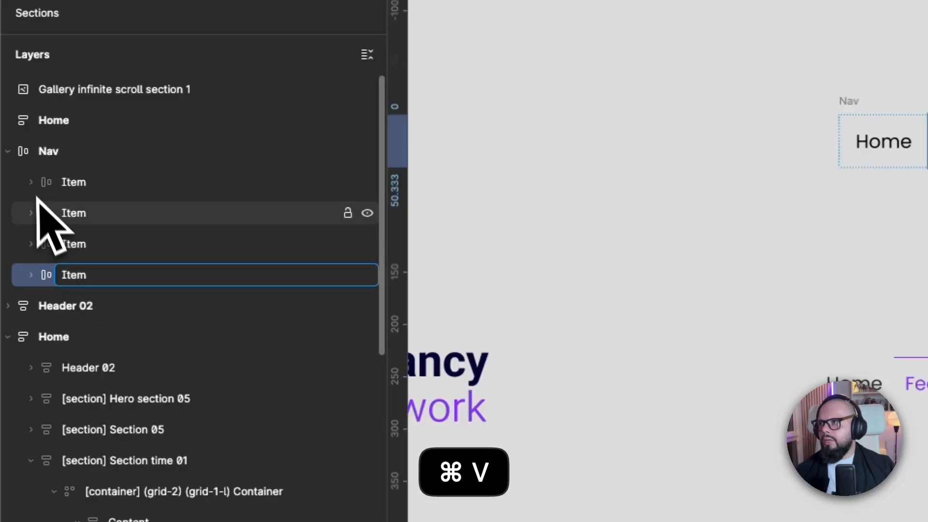
Expand the four Item layers and check the text layer inside each one
{"action": "left_click", "coordinate": [31, 182]}
{"action": "left_click", "coordinate": [31, 244]}
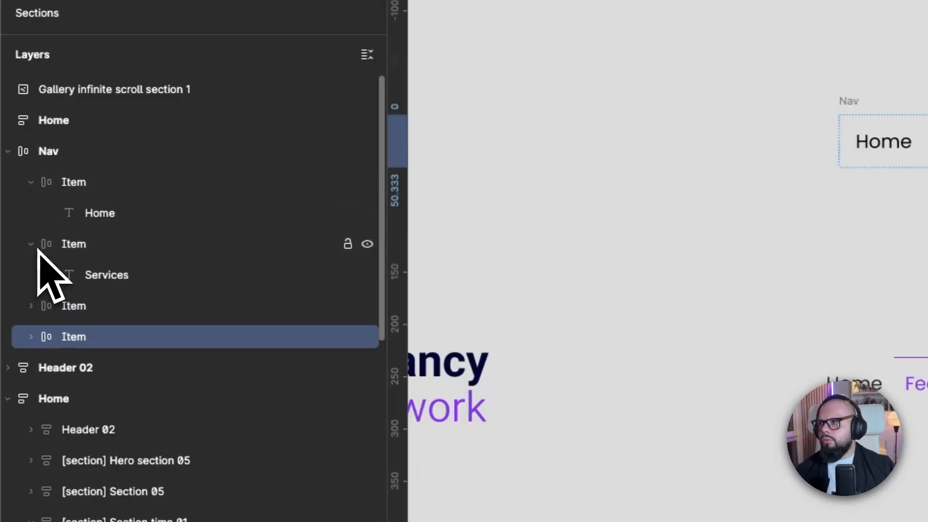
{"action": "left_click", "coordinate": [31, 305]}
{"action": "left_click", "coordinate": [31, 368]}
{"action": "double_click", "coordinate": [100, 214]}
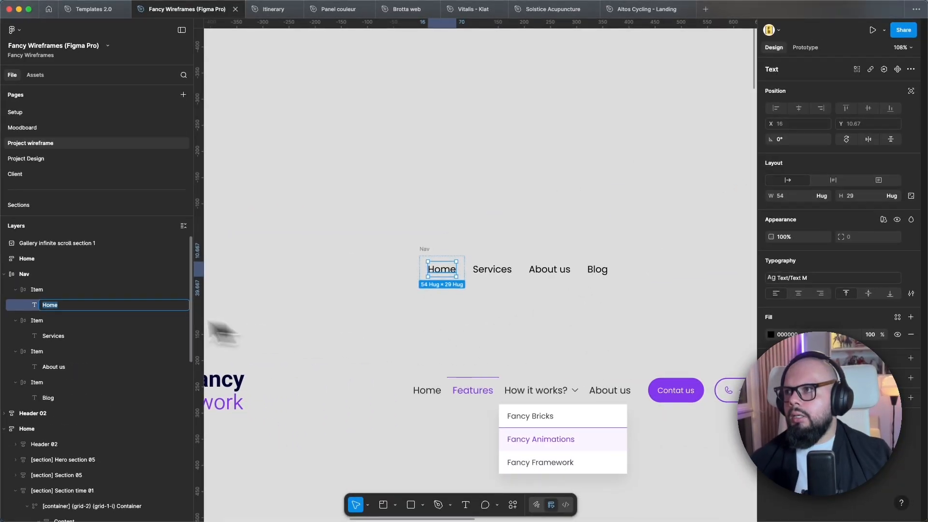
{"action": "left_click", "coordinate": [420, 348]}
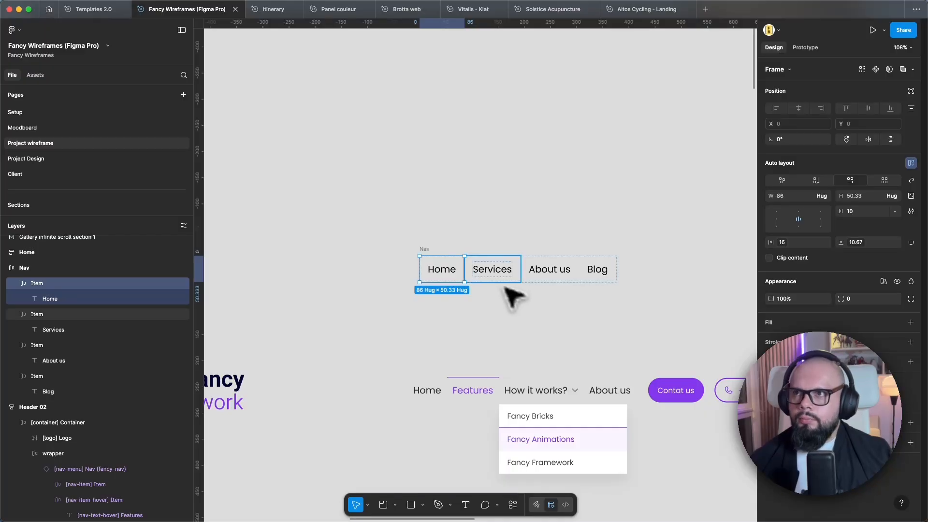
Add a 1 px inside stroke along the top edge of the Services item, coloured with the Primary library colour
{"action": "left_click", "coordinate": [496, 278]}
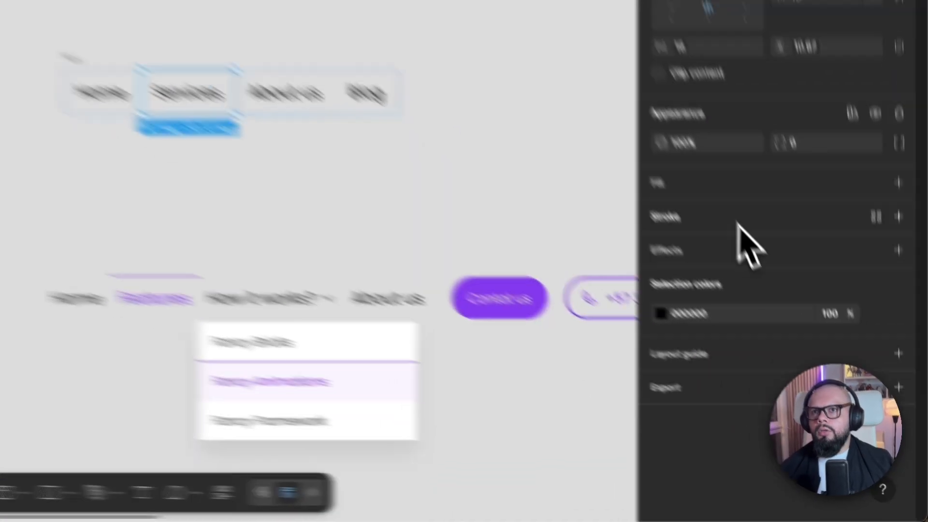
{"action": "left_click", "coordinate": [816, 344]}
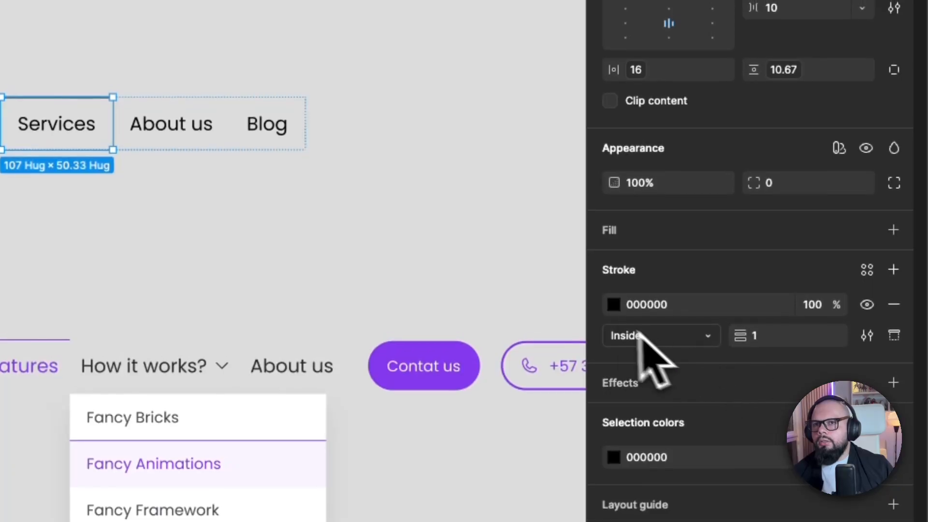
{"action": "left_click", "coordinate": [617, 313]}
{"action": "left_click", "coordinate": [450, 139]}
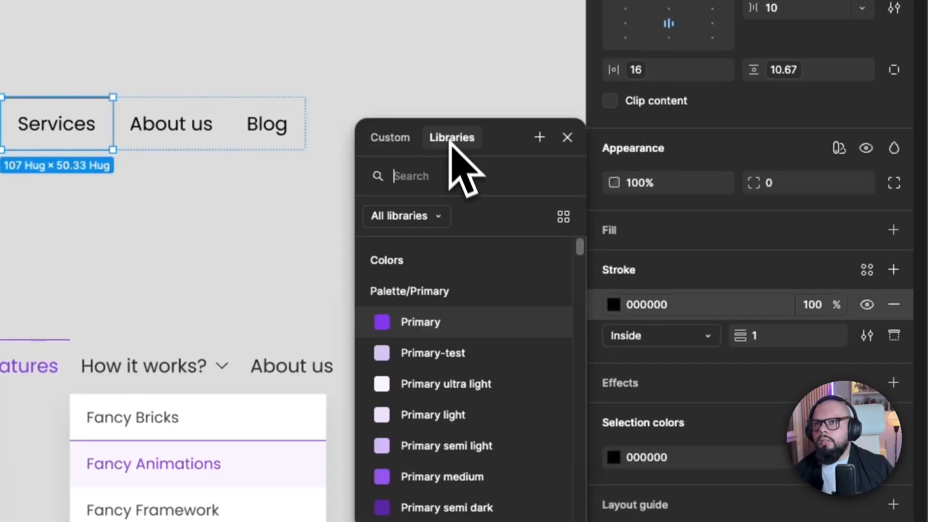
{"action": "left_click", "coordinate": [437, 322]}
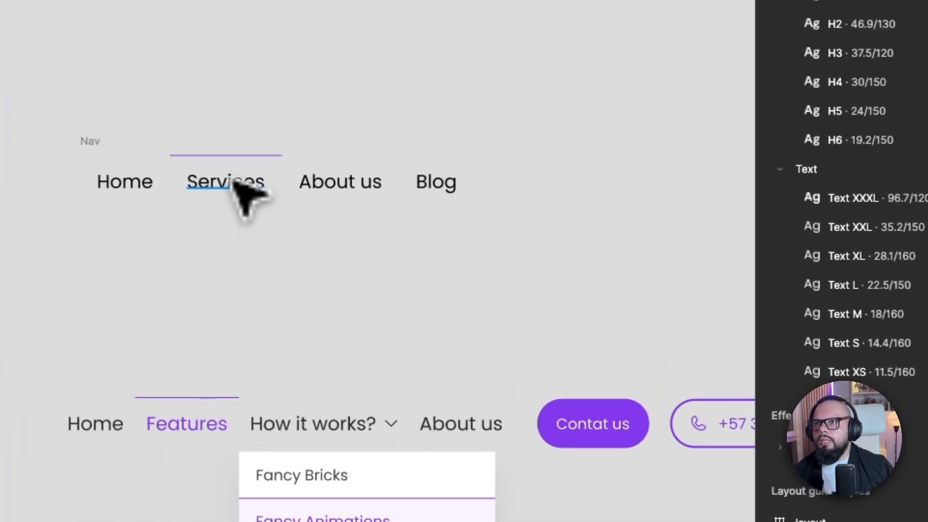
Change the fill of the Services text to the Palette/Primary/Primary library colour
{"action": "left_click", "coordinate": [66, 125]}
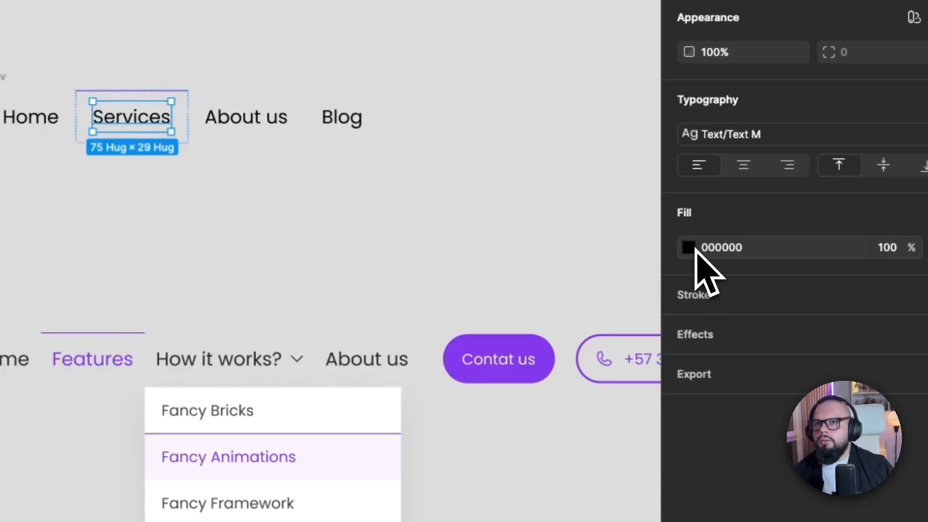
{"action": "left_click", "coordinate": [783, 312]}
{"action": "left_click", "coordinate": [541, 140]}
{"action": "left_click", "coordinate": [496, 317]}
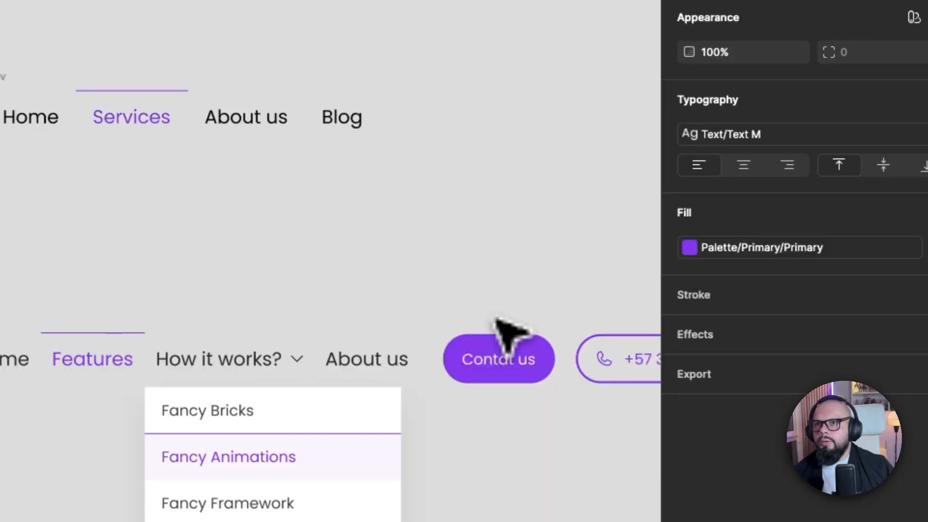
{"action": "left_click", "coordinate": [313, 240]}
Apply a library text colour, found by searching for "tex", to the fill of the Home, About us and Blog texts
{"action": "left_click", "coordinate": [38, 123]}
{"action": "left_click", "coordinate": [38, 123]}
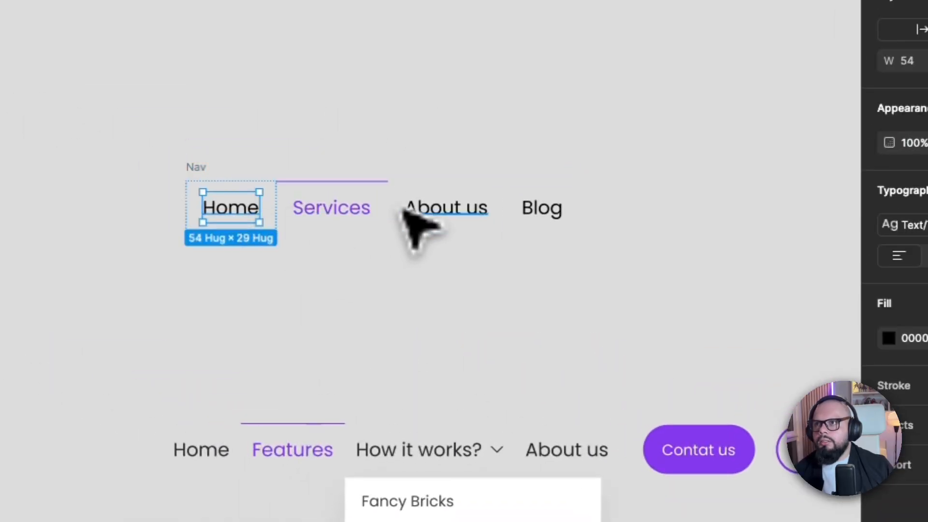
{"action": "left_click", "coordinate": [213, 119], "text": "shift"}
{"action": "left_click", "coordinate": [544, 213], "text": "shift"}
{"action": "left_click", "coordinate": [889, 338]}
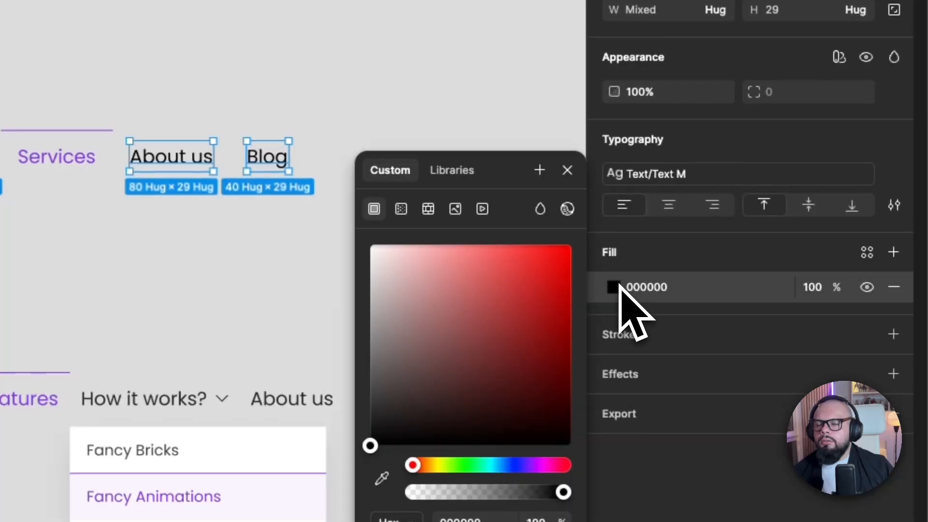
{"action": "left_click", "coordinate": [452, 174]}
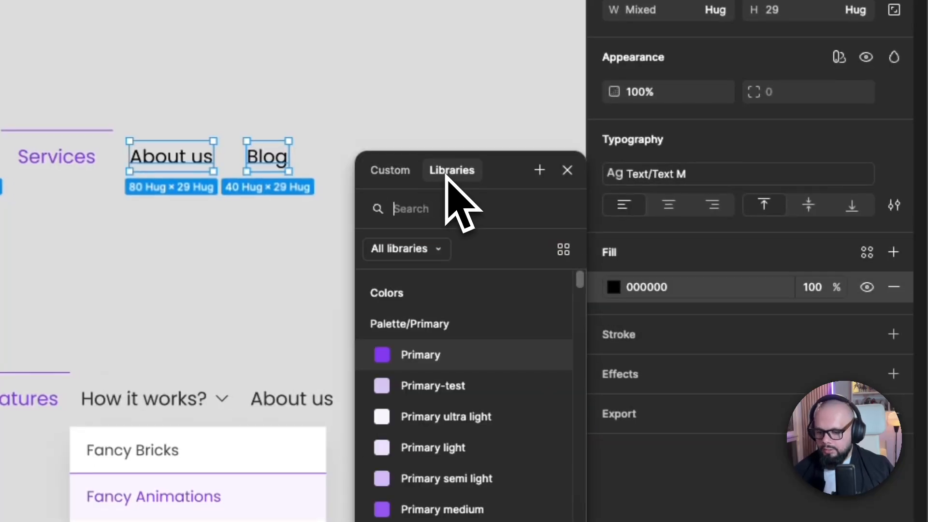
{"action": "type", "text": "tex"}
{"action": "left_click", "coordinate": [428, 322]}
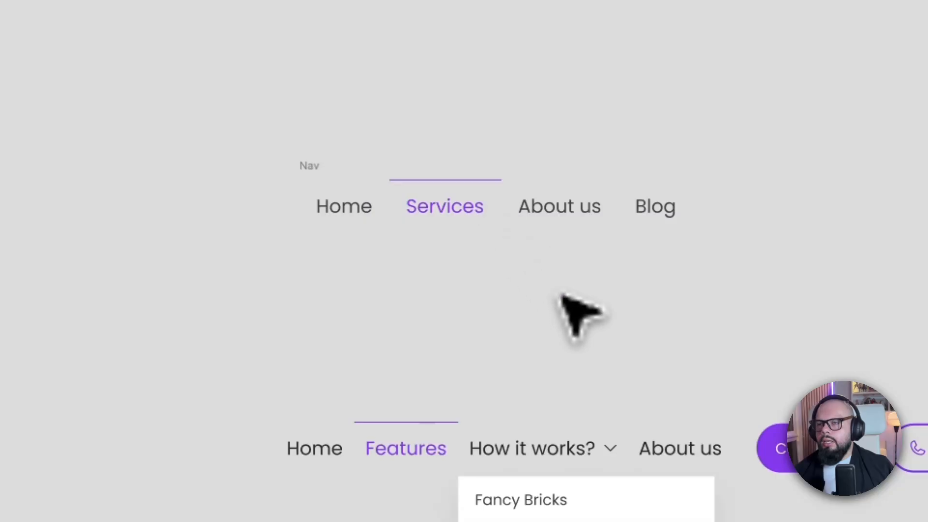
Move the Services item's stroke from its top edge to its bottom edge
{"action": "left_click", "coordinate": [460, 218]}
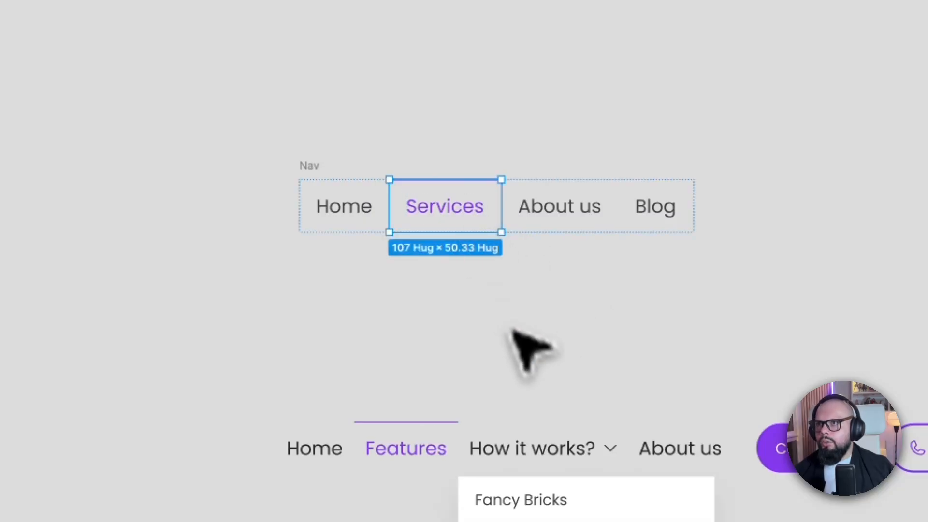
{"action": "left_click", "coordinate": [527, 354]}
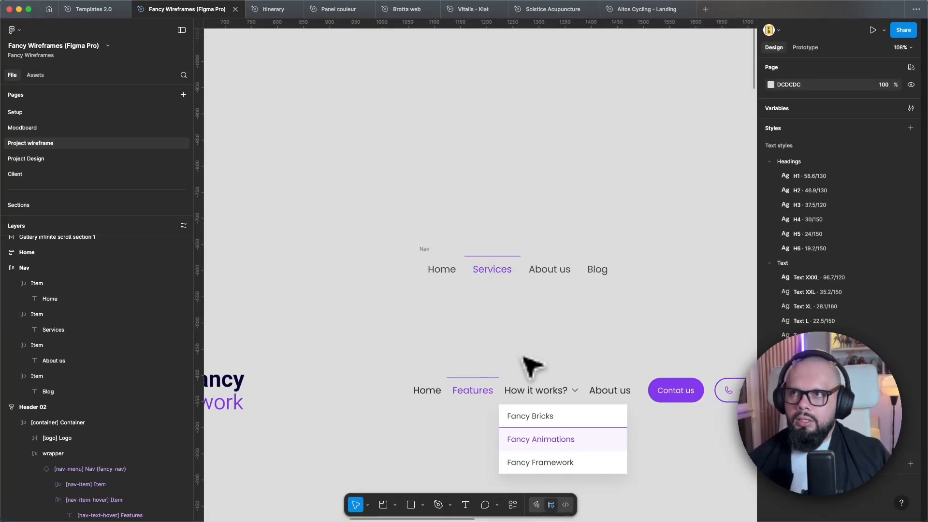
{"action": "left_click", "coordinate": [492, 270]}
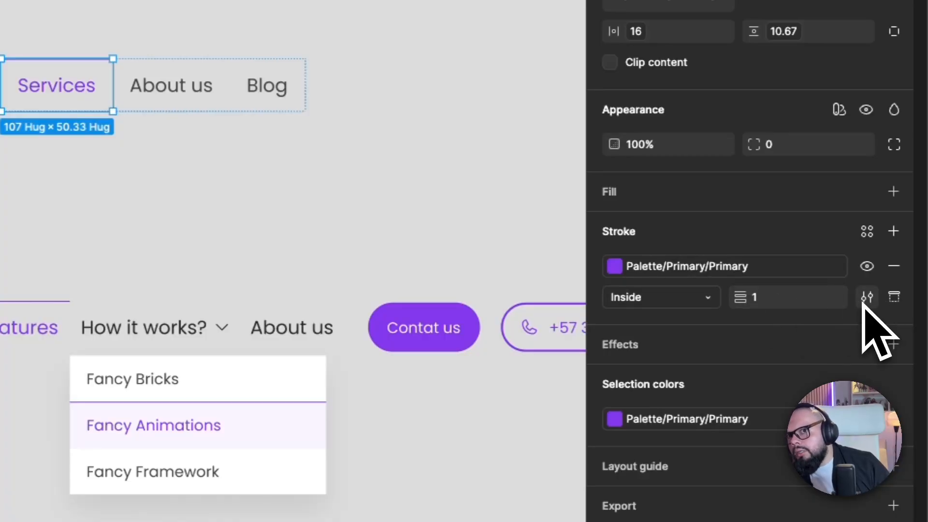
{"action": "left_click", "coordinate": [894, 298]}
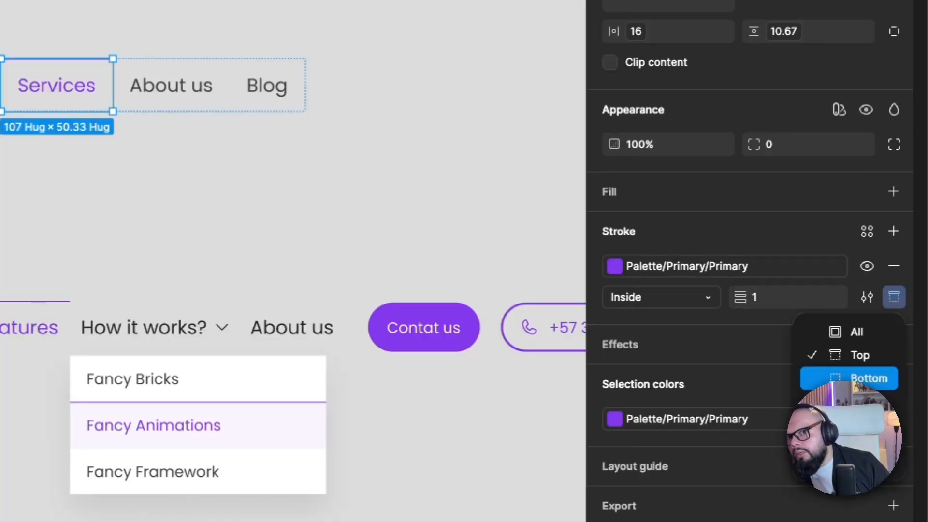
{"action": "left_click", "coordinate": [865, 378]}
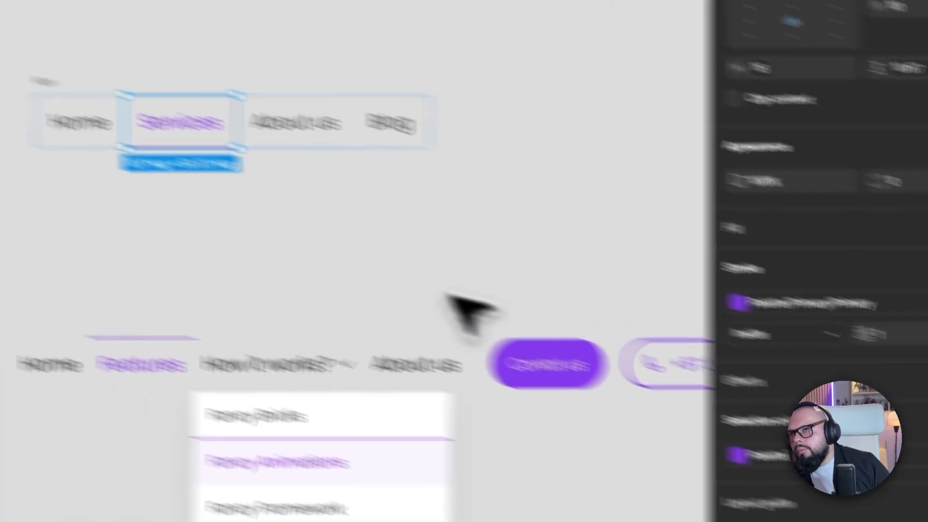
{"action": "left_click", "coordinate": [264, 255]}
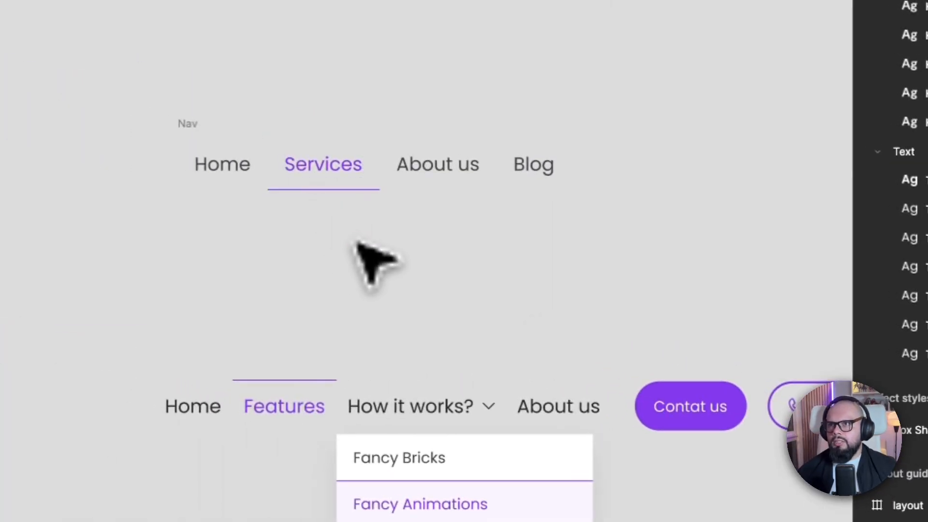
Add a 1 px inside bottom stroke to the Home, About us and Blog items, using the border-color-light library colour found with "bo"
{"action": "left_click", "coordinate": [428, 183]}
{"action": "left_click", "coordinate": [522, 172], "text": "shift"}
{"action": "left_click", "coordinate": [228, 159], "text": "shift"}
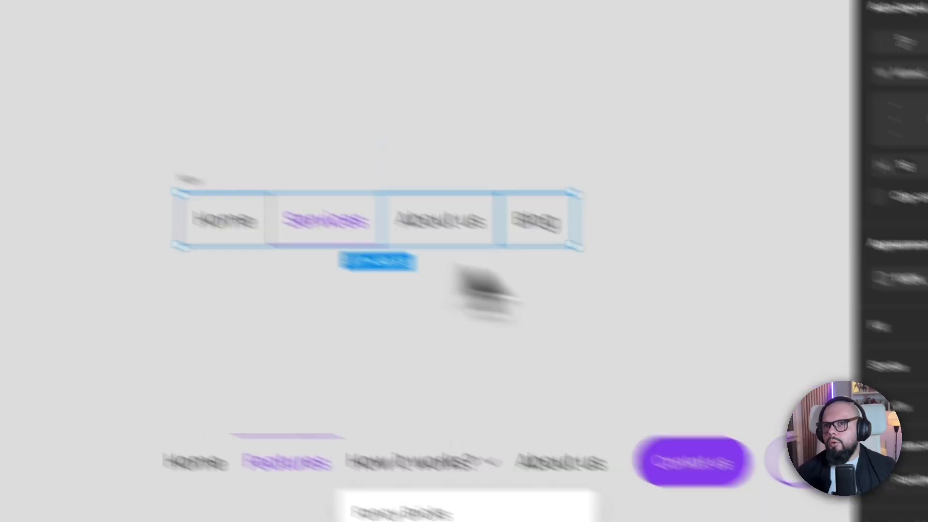
{"action": "left_click", "coordinate": [897, 263]}
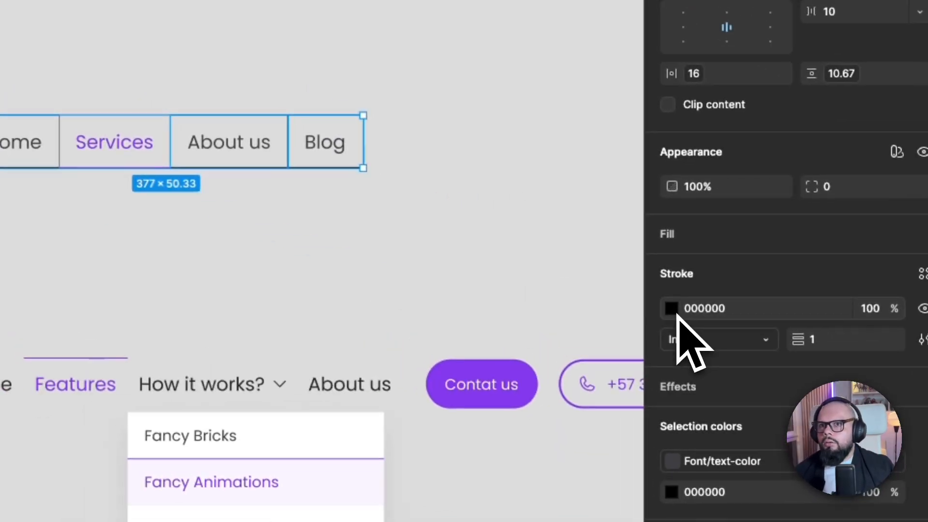
{"action": "left_click", "coordinate": [672, 309]}
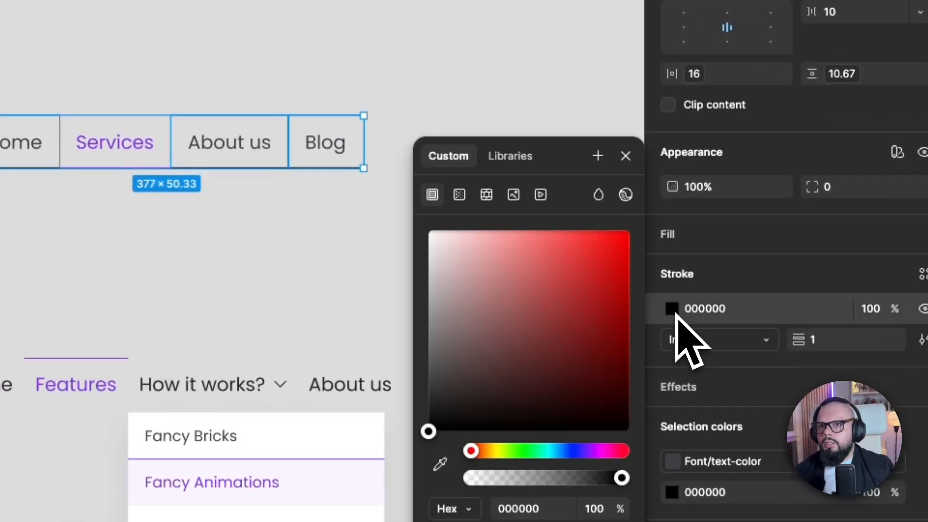
{"action": "left_click", "coordinate": [505, 164]}
{"action": "type", "text": "bo"}
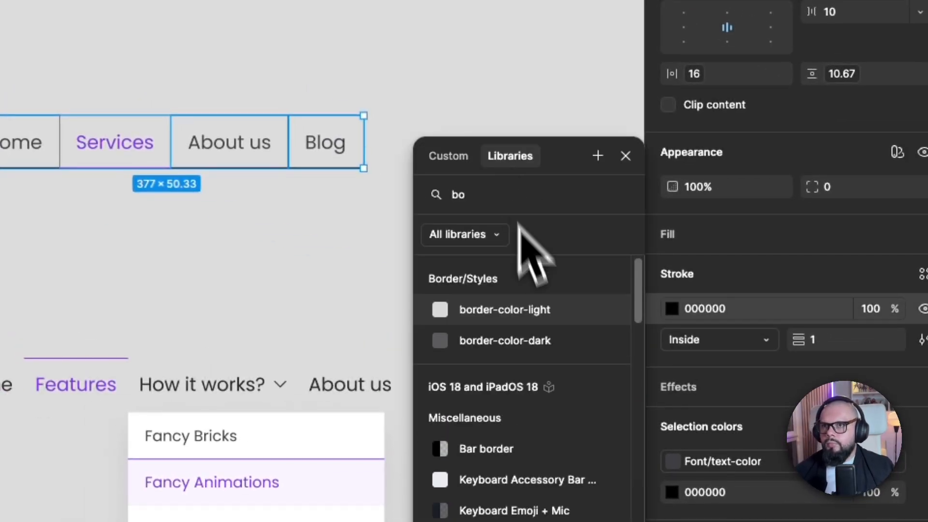
{"action": "left_click", "coordinate": [532, 317]}
{"action": "left_click", "coordinate": [305, 275]}
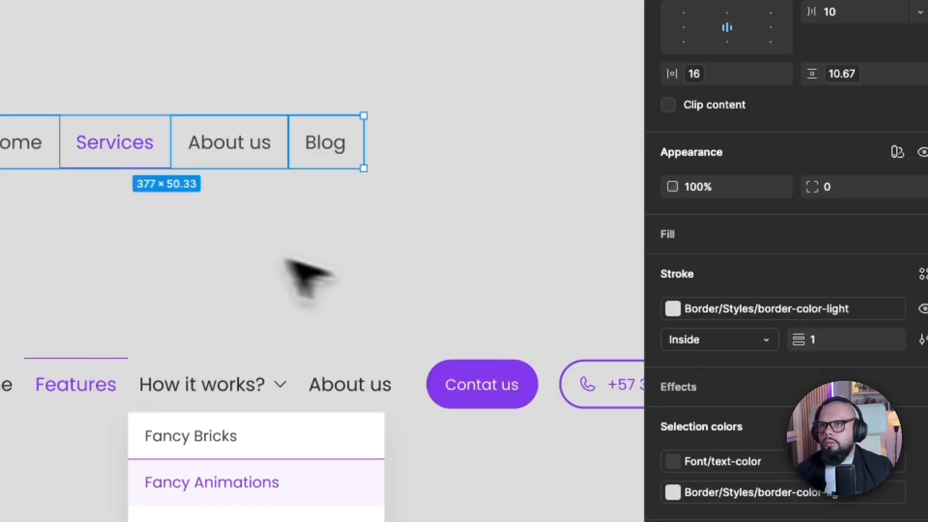
{"action": "left_click", "coordinate": [265, 261]}
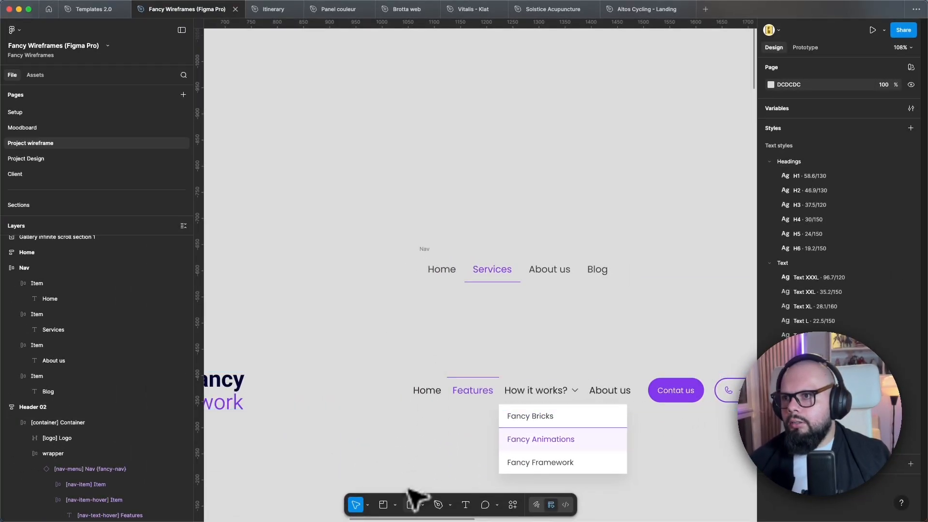
Create a white frame of about 781 × 677 and position it on the empty canvas above the Nav
{"action": "left_click", "coordinate": [396, 503]}
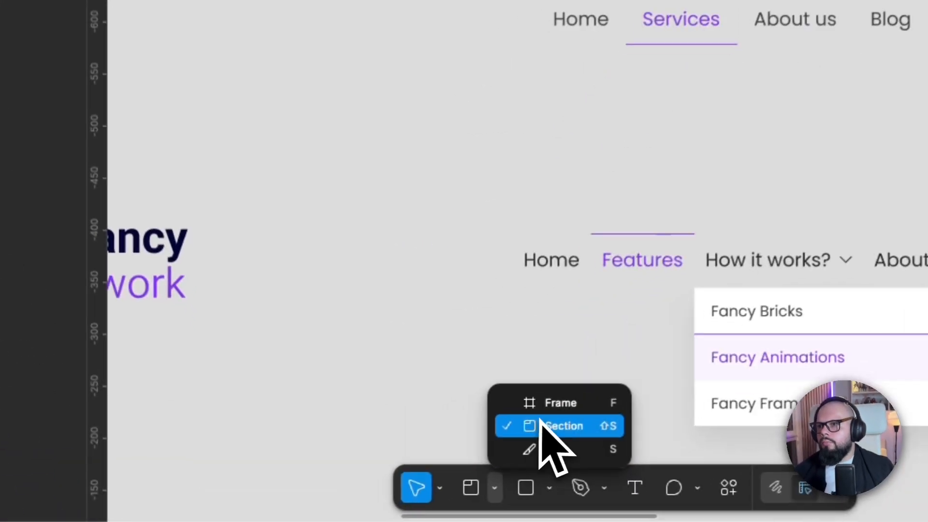
{"action": "left_click", "coordinate": [538, 404]}
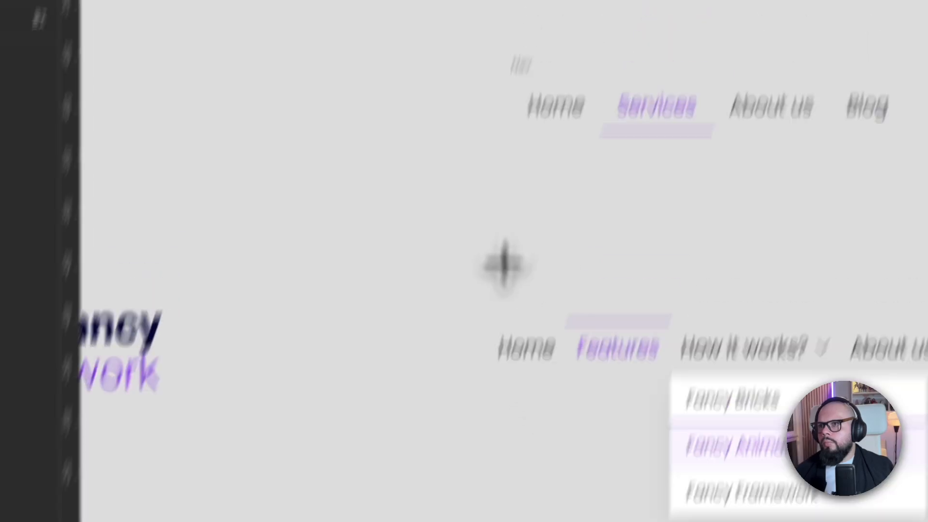
{"action": "left_click", "coordinate": [352, 148]}
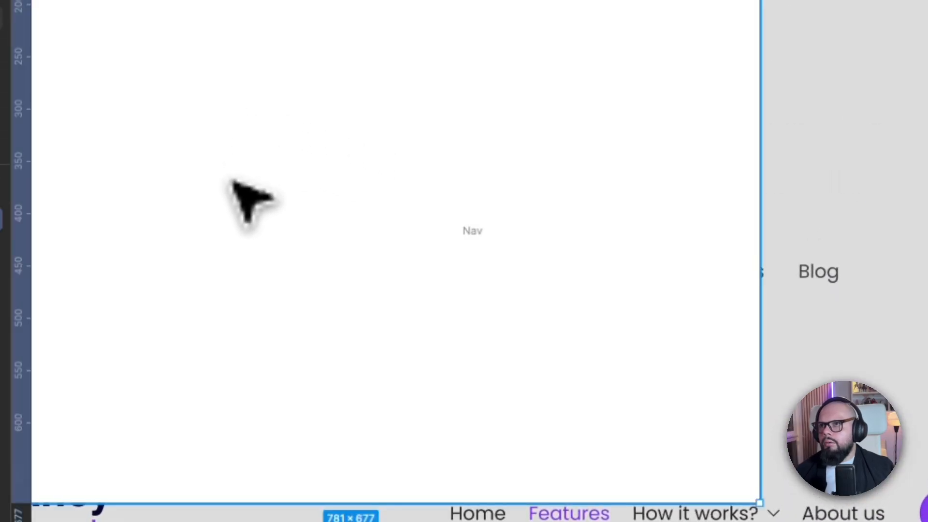
{"action": "scroll", "coordinate": [479, 367], "scroll_direction": "down", "scroll_amount": 5}
{"action": "left_click_drag", "start_coordinate": [471, 394], "coordinate": [563, 229]}
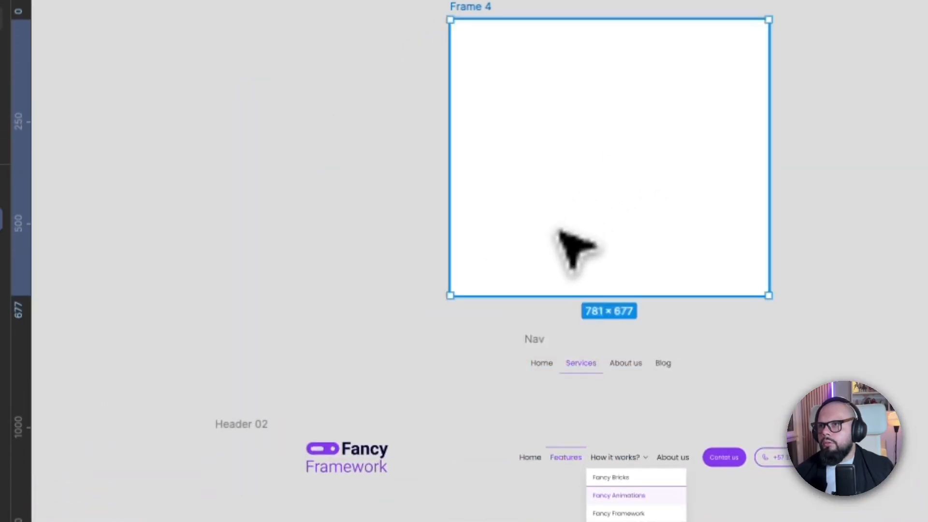
Move the Nav into the white frame and check its bottom borders against the white background
{"action": "left_click_drag", "start_coordinate": [532, 357], "coordinate": [534, 100]}
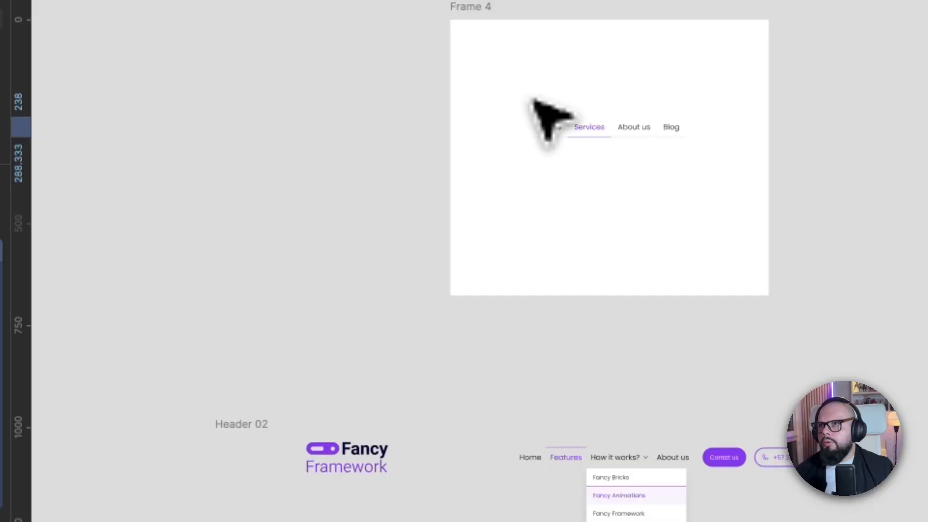
{"action": "scroll", "coordinate": [534, 100], "scroll_direction": "up", "scroll_amount": 5}
{"action": "left_click", "coordinate": [691, 353]}
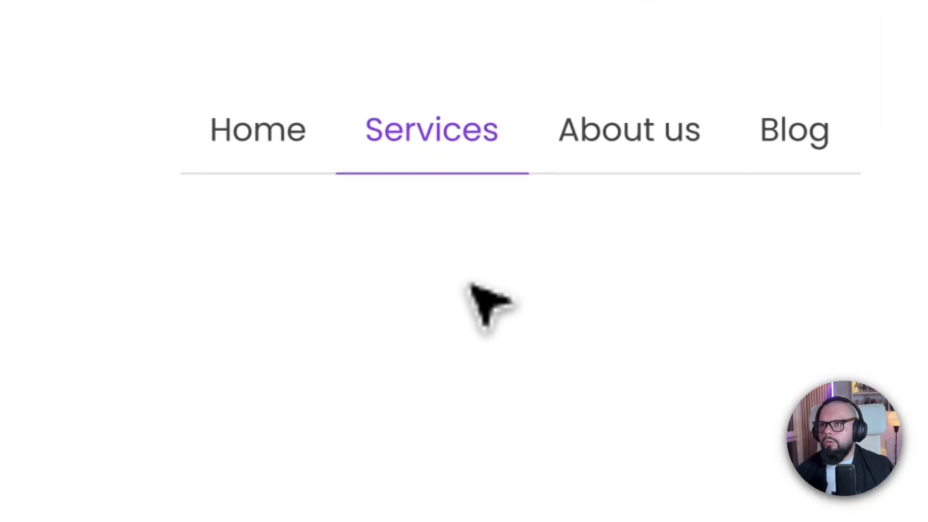
{"action": "left_click", "coordinate": [610, 162]}
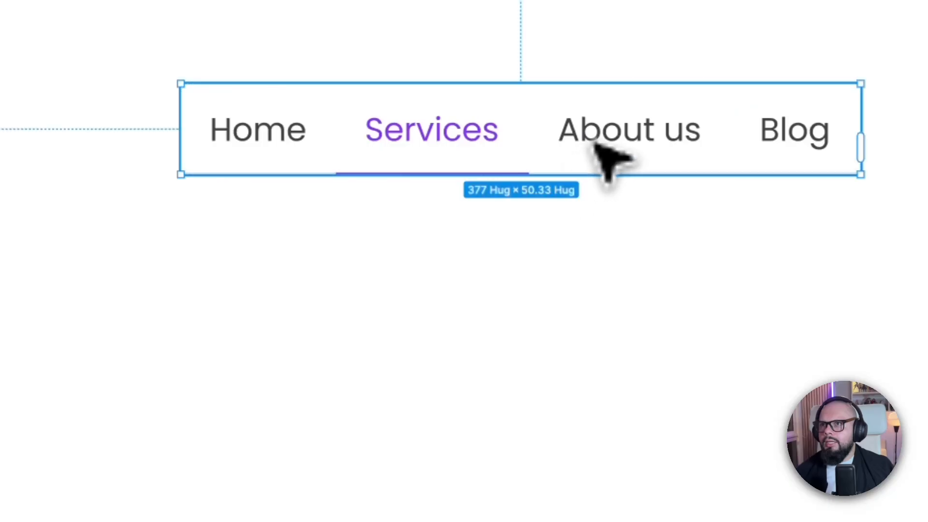
{"action": "left_click", "coordinate": [677, 370]}
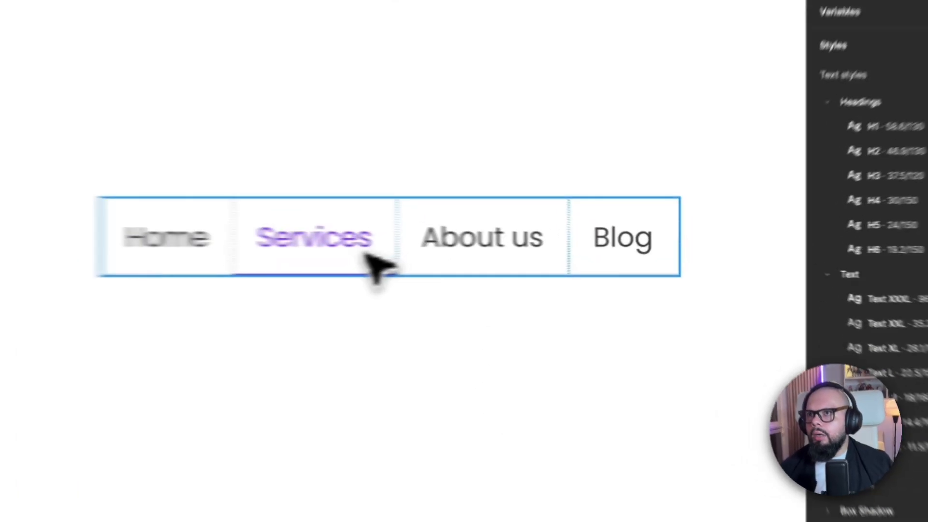
Add a fill to the Services item using the Palette/Primary/Primary light library colour
{"action": "left_click", "coordinate": [507, 251]}
{"action": "left_click", "coordinate": [505, 251]}
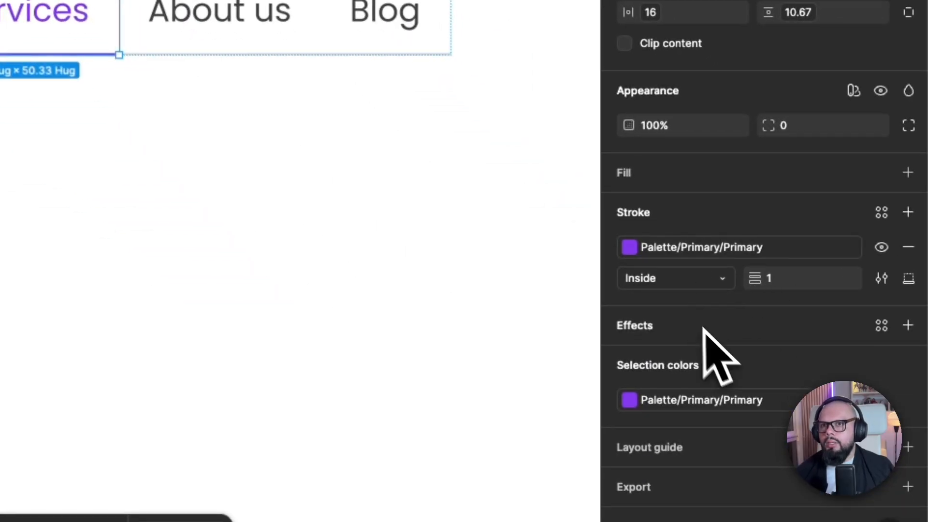
{"action": "left_click", "coordinate": [650, 188]}
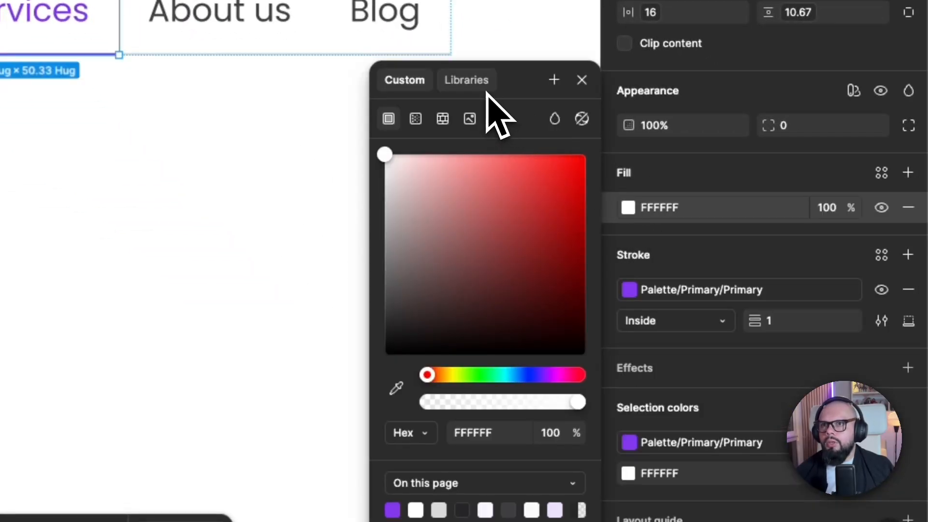
{"action": "left_click", "coordinate": [471, 80]}
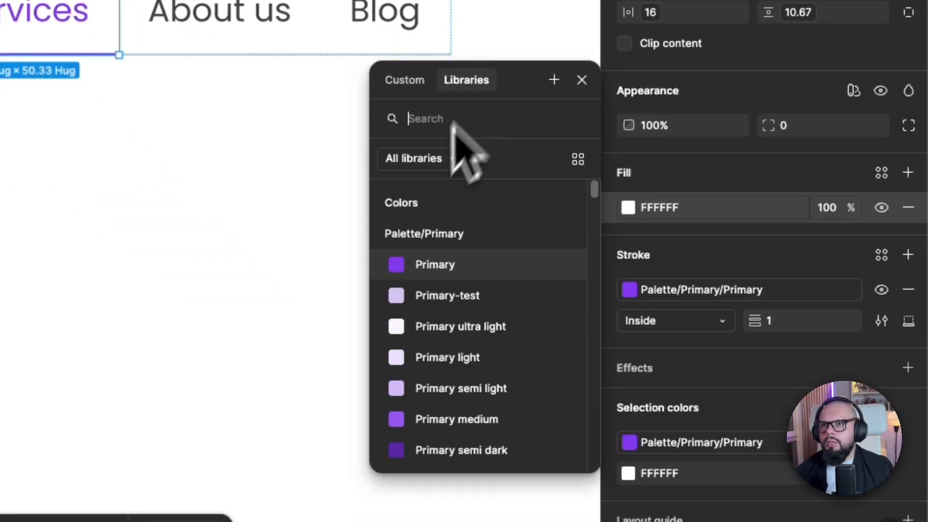
{"action": "left_click", "coordinate": [479, 389]}
{"action": "left_click", "coordinate": [630, 208]}
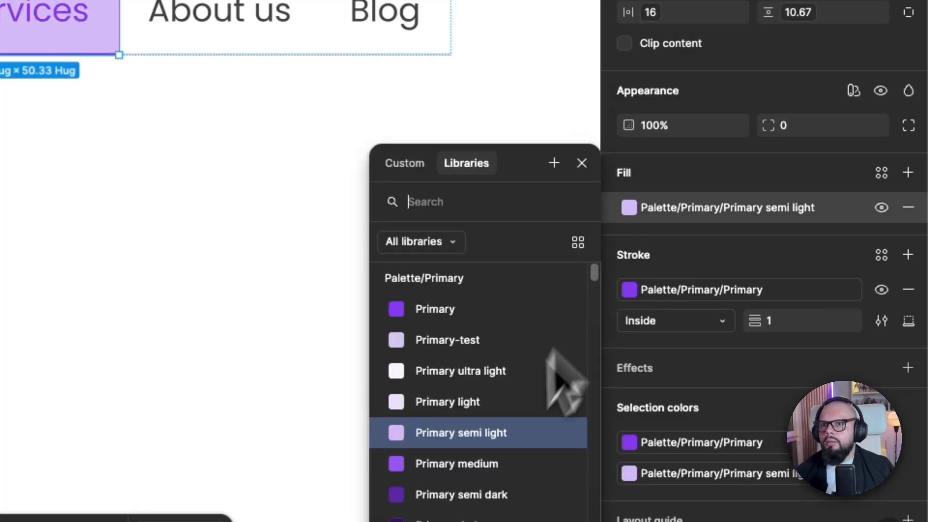
{"action": "left_click", "coordinate": [491, 360]}
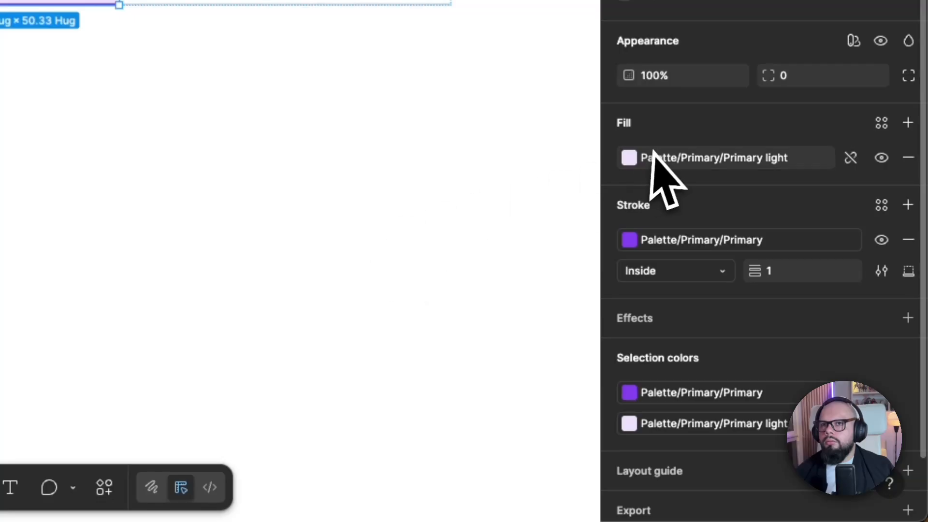
{"action": "left_click", "coordinate": [213, 137]}
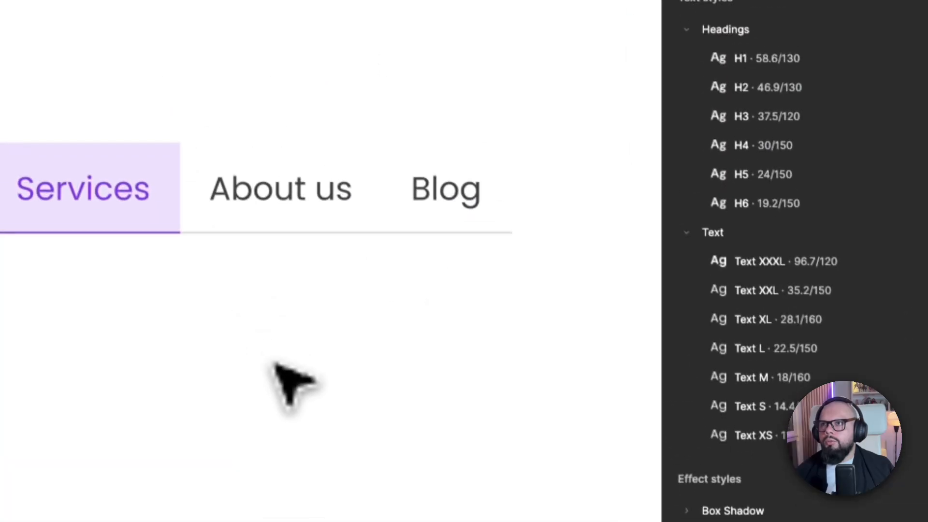
Apply the 10.67 spacing variable to the horizontal gap between the Nav items
{"action": "left_click", "coordinate": [261, 227]}
{"action": "left_click", "coordinate": [877, 166]}
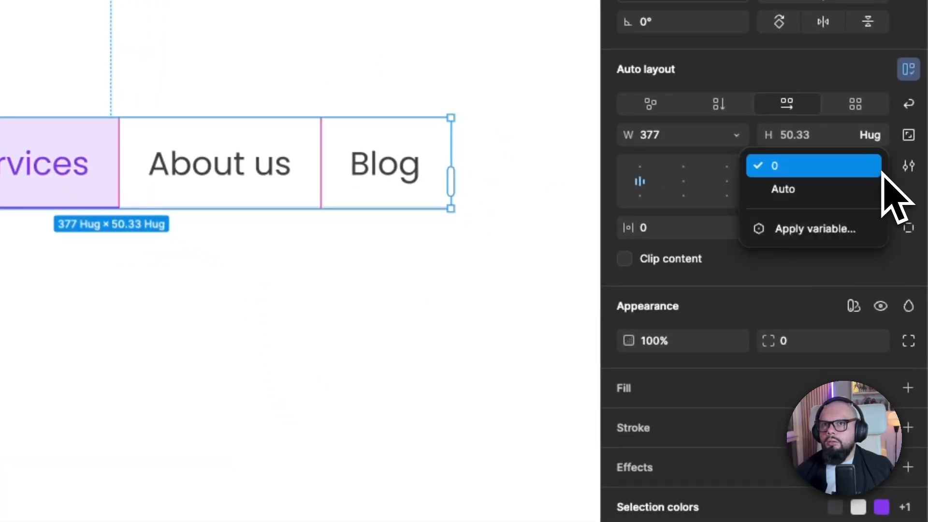
{"action": "left_click", "coordinate": [835, 229]}
{"action": "left_click", "coordinate": [764, 344]}
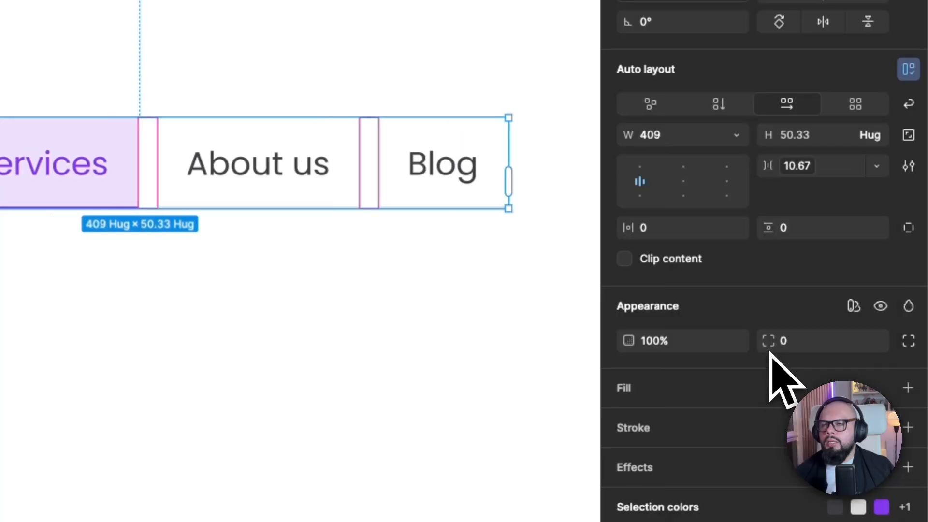
Apply the radius-circle variable to the corner radius of all four Nav items
{"action": "left_click", "coordinate": [430, 153]}
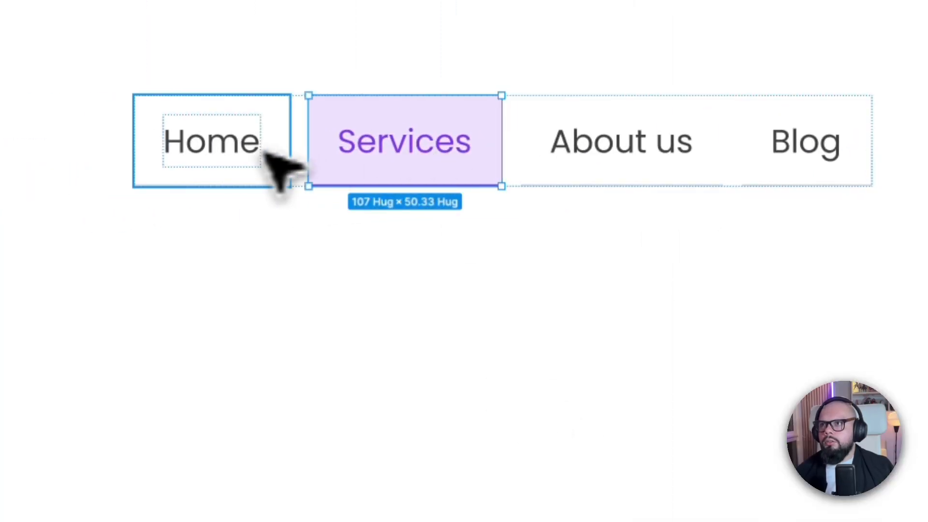
{"action": "left_click", "coordinate": [243, 150], "text": "shift"}
{"action": "left_click", "coordinate": [594, 159], "text": "shift"}
{"action": "left_click", "coordinate": [822, 145], "text": "shift"}
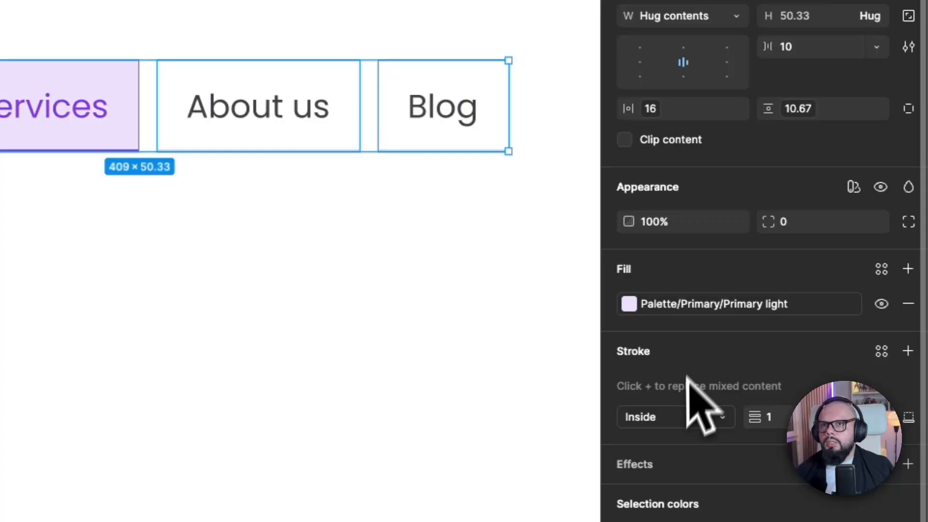
{"action": "left_click", "coordinate": [876, 221]}
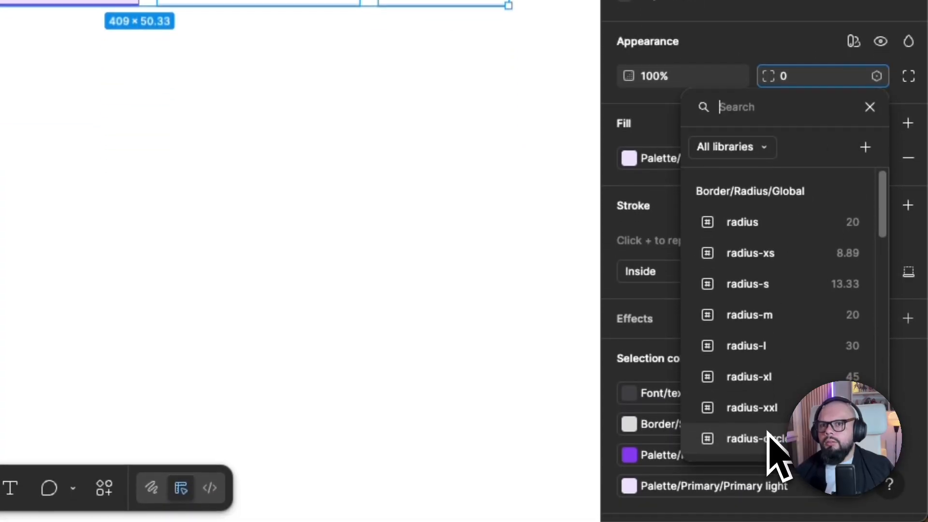
{"action": "left_click", "coordinate": [769, 459]}
{"action": "left_click", "coordinate": [515, 283]}
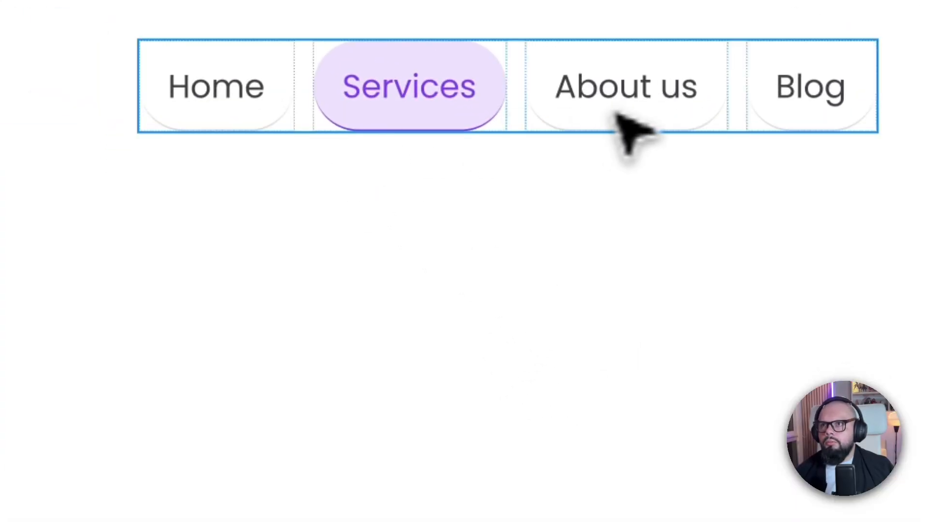
Try to replace the mixed strokes on all four Nav items with the Palette/Primary/Primary colour
{"action": "left_click", "coordinate": [384, 116]}
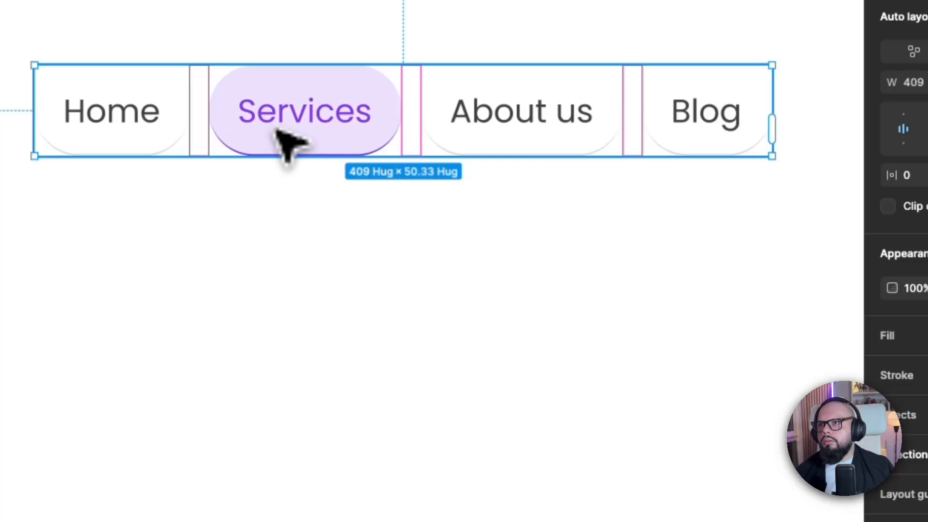
{"action": "left_click", "coordinate": [280, 134]}
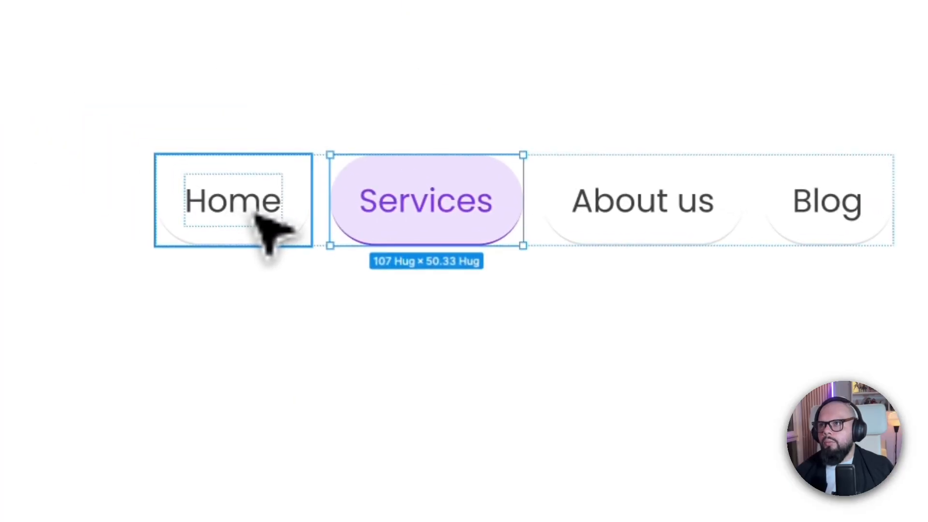
{"action": "left_click", "coordinate": [268, 235], "text": "shift"}
{"action": "left_click", "coordinate": [624, 218], "text": "shift"}
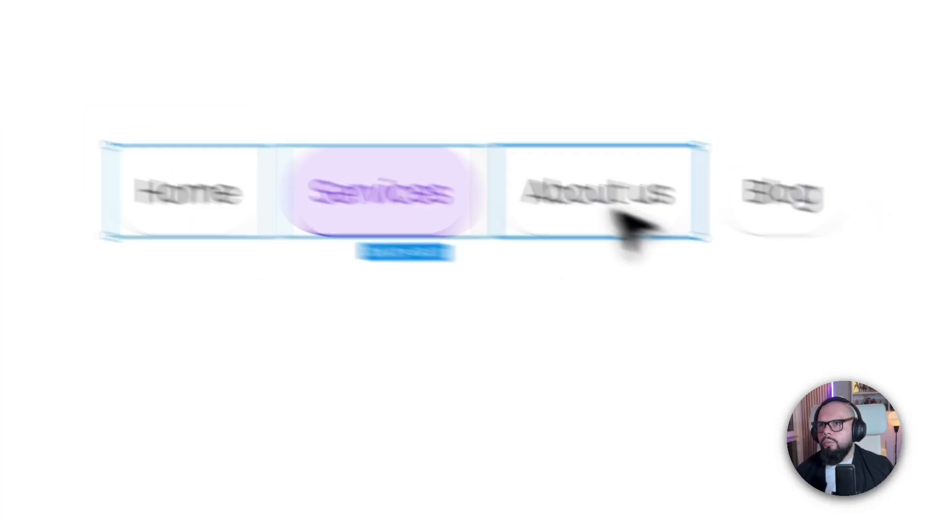
{"action": "left_click", "coordinate": [460, 150], "text": "shift"}
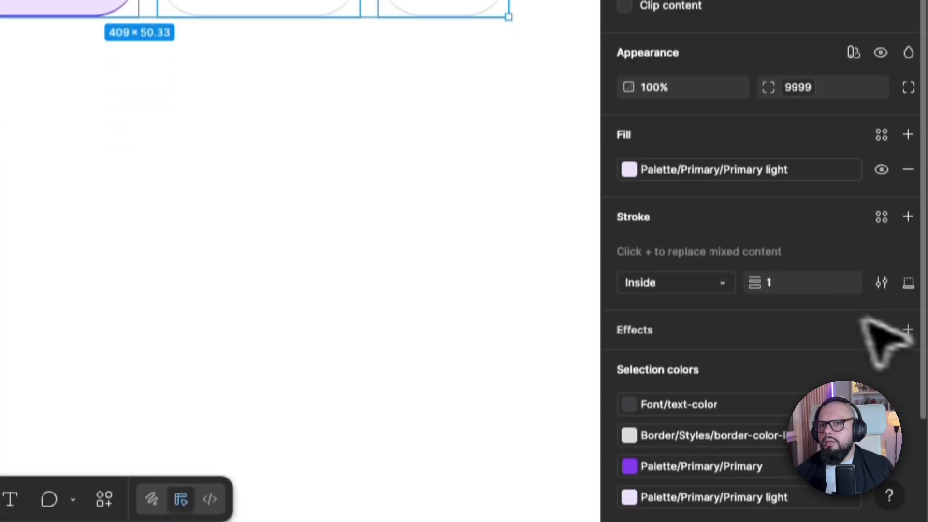
{"action": "left_click", "coordinate": [907, 210]}
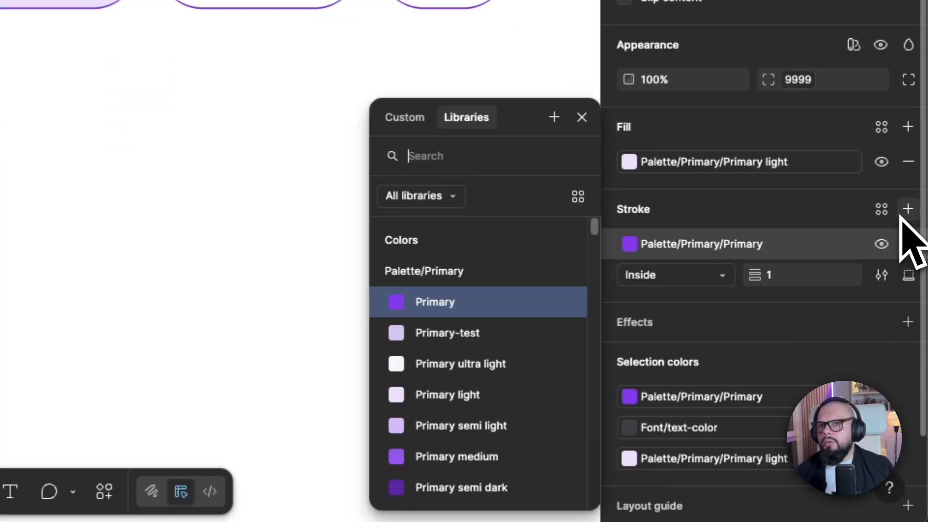
{"action": "key", "text": "Escape"}
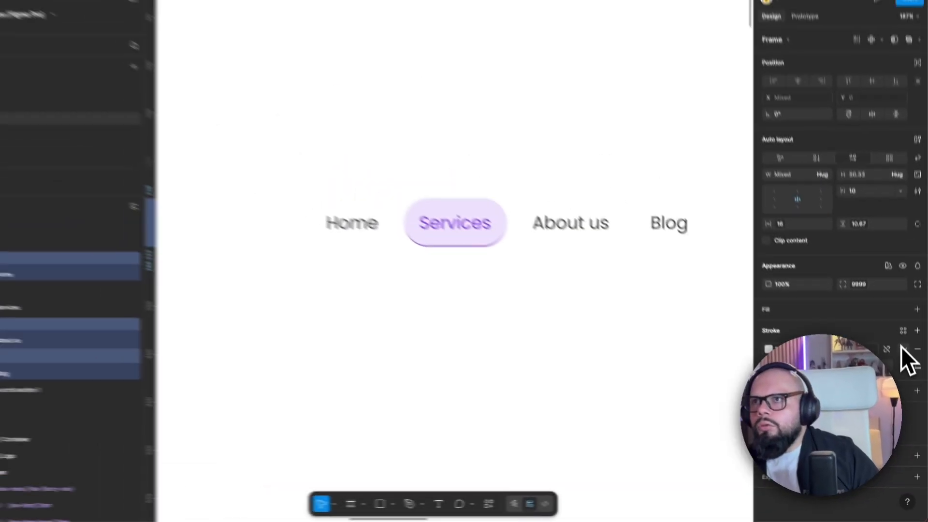
Hide the bottom stroke of the Services item
{"action": "left_click", "coordinate": [518, 251]}
{"action": "double_click", "coordinate": [513, 248]}
{"action": "left_click", "coordinate": [516, 275]}
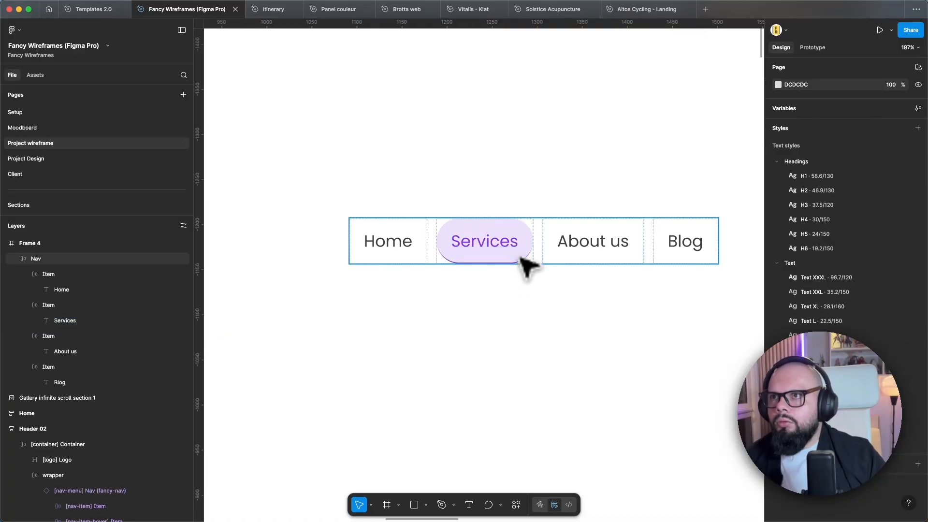
{"action": "double_click", "coordinate": [517, 254]}
{"action": "left_click", "coordinate": [905, 381]}
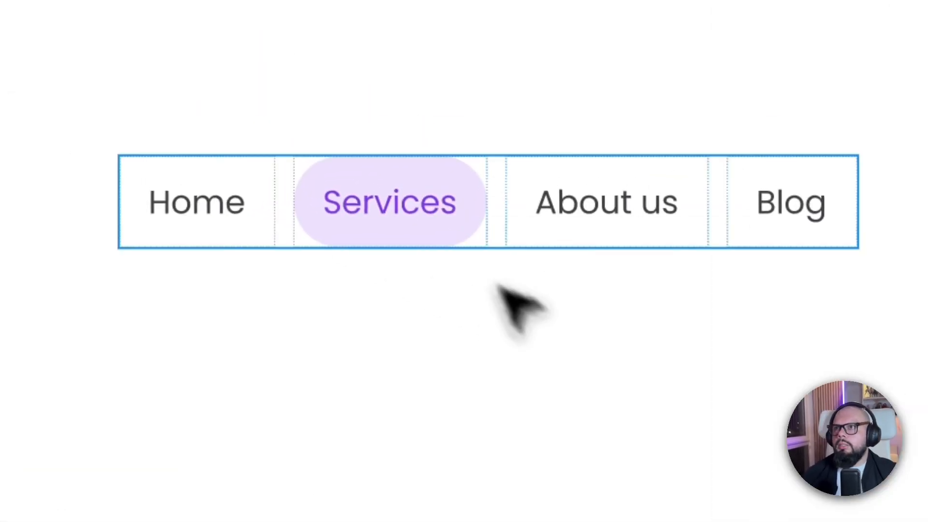
Fill the Home, About us and Blog items with the Palette/Primary/Primary ultra light library colour
{"action": "left_click", "coordinate": [234, 213]}
{"action": "left_click", "coordinate": [800, 249], "text": "shift"}
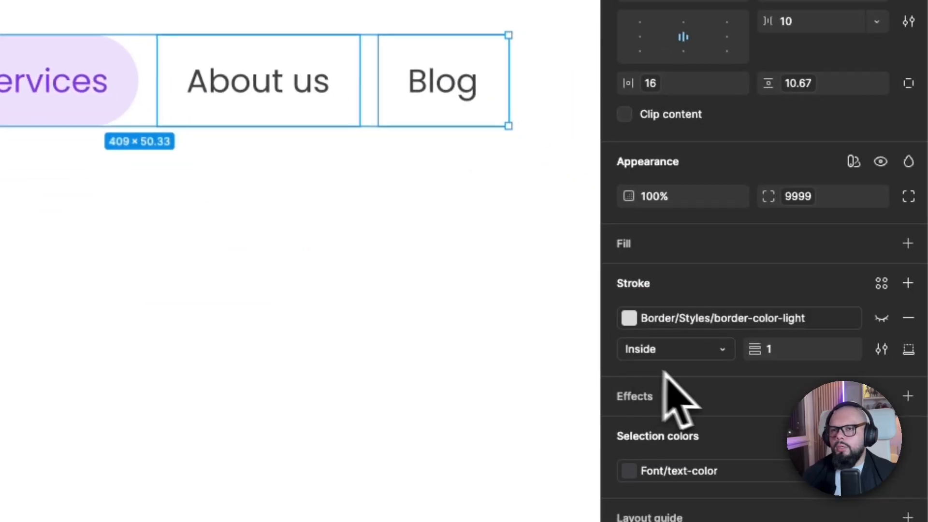
{"action": "left_click", "coordinate": [674, 248]}
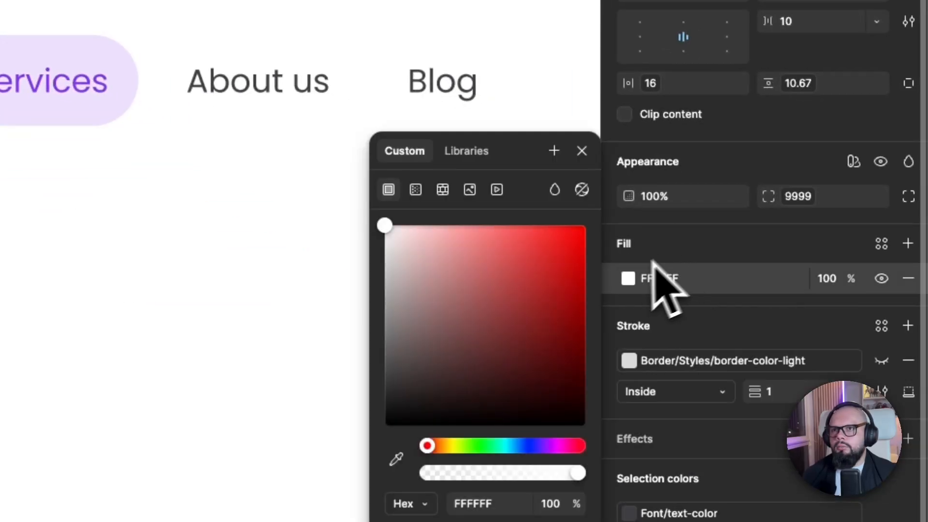
{"action": "left_click", "coordinate": [484, 158]}
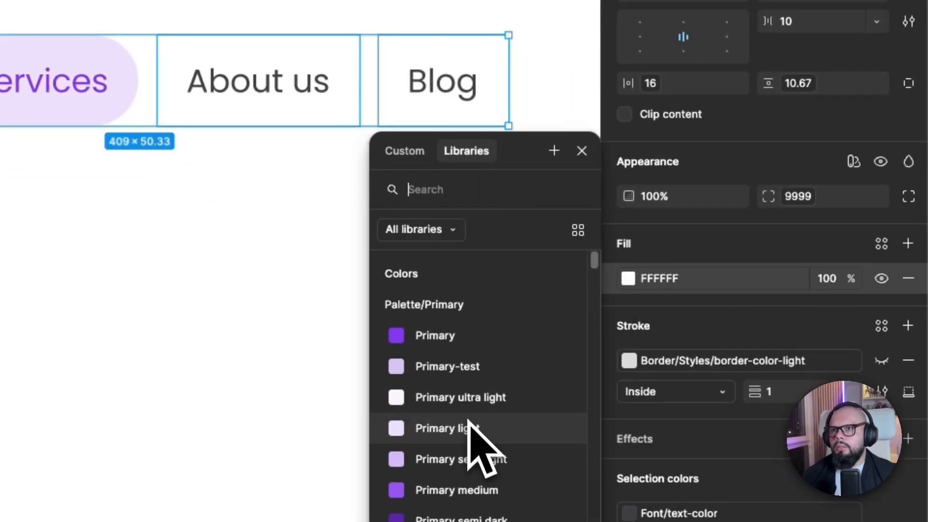
{"action": "left_click", "coordinate": [471, 398]}
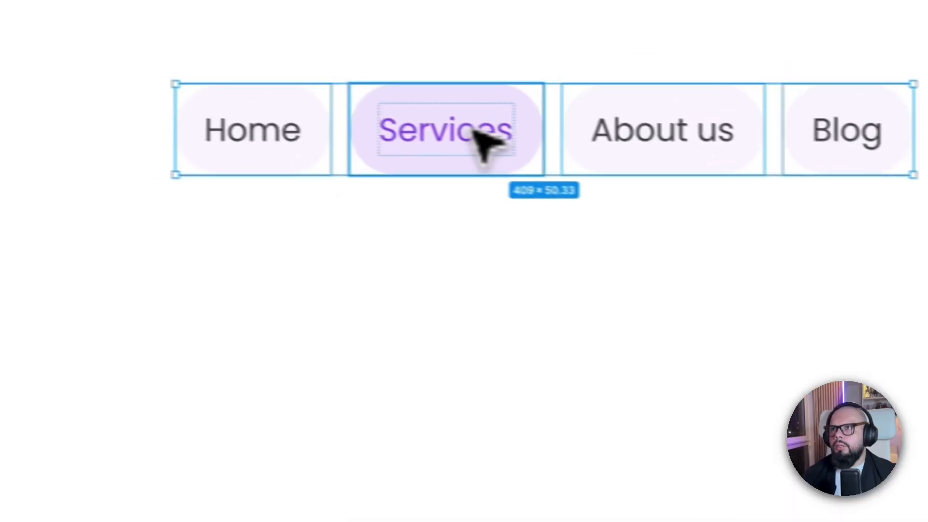
{"action": "left_click", "coordinate": [69, 81]}
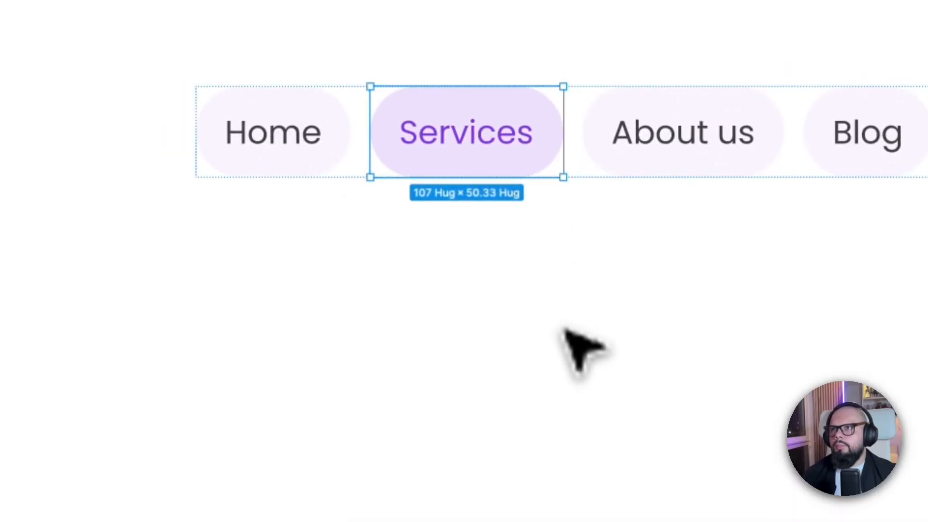
{"action": "left_click", "coordinate": [147, 284]}
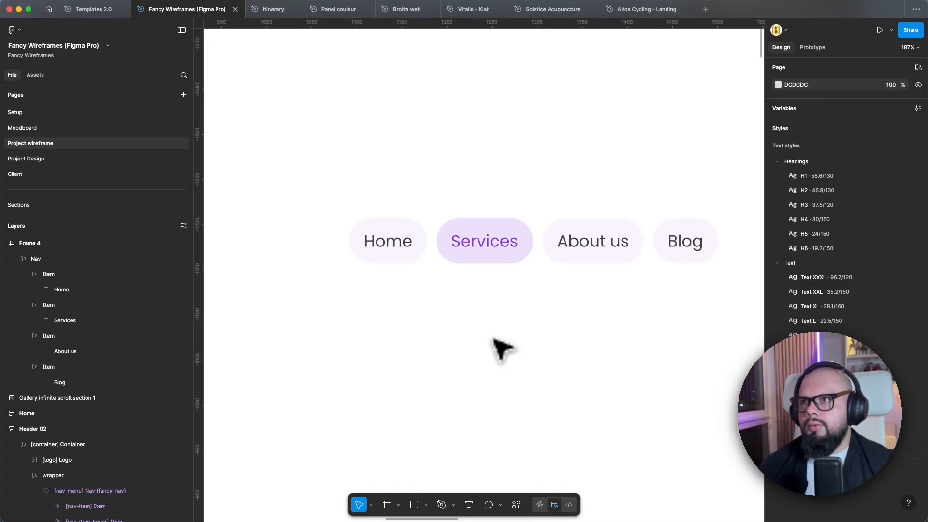
Examine the styled Nav as a whole, including its Home, Services, About us and Blog items one by one
{"action": "scroll", "coordinate": [441, 321], "scroll_direction": "down", "scroll_amount": 10}
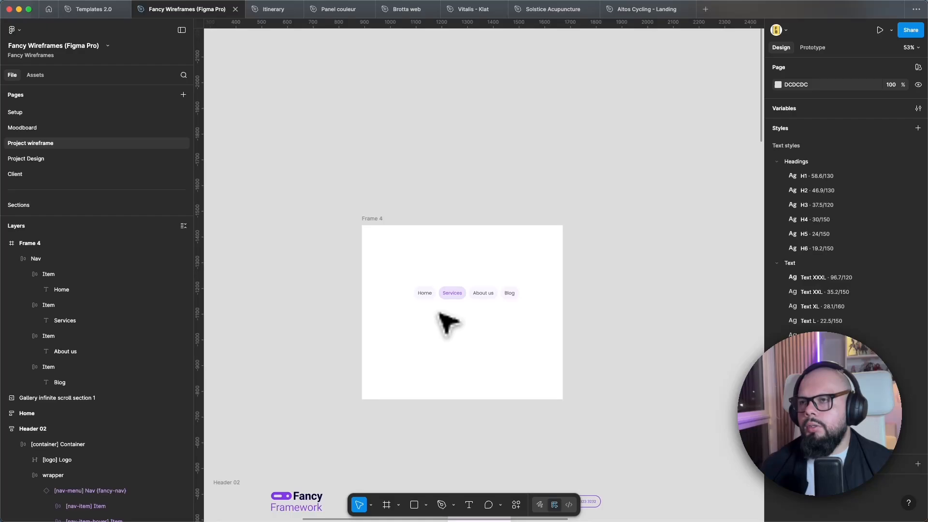
{"action": "scroll", "coordinate": [441, 320], "scroll_direction": "up", "scroll_amount": 5}
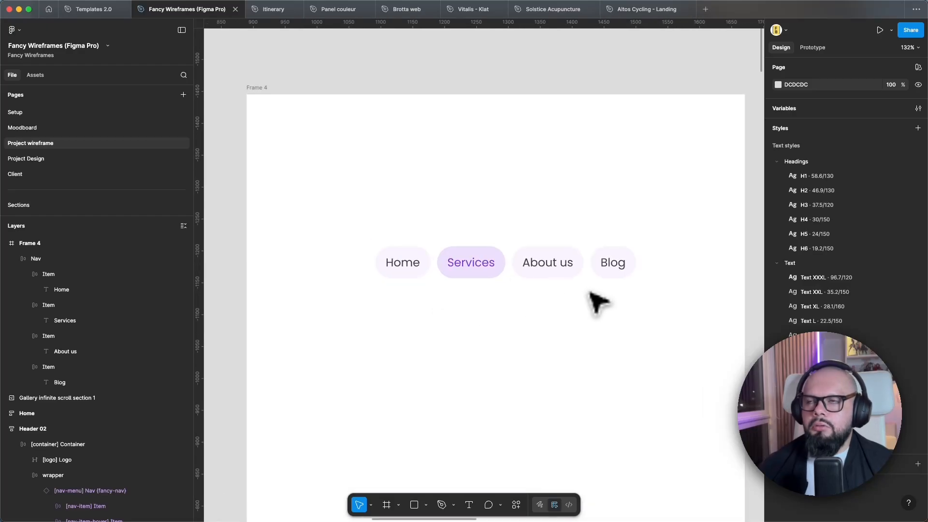
{"action": "left_click", "coordinate": [414, 269]}
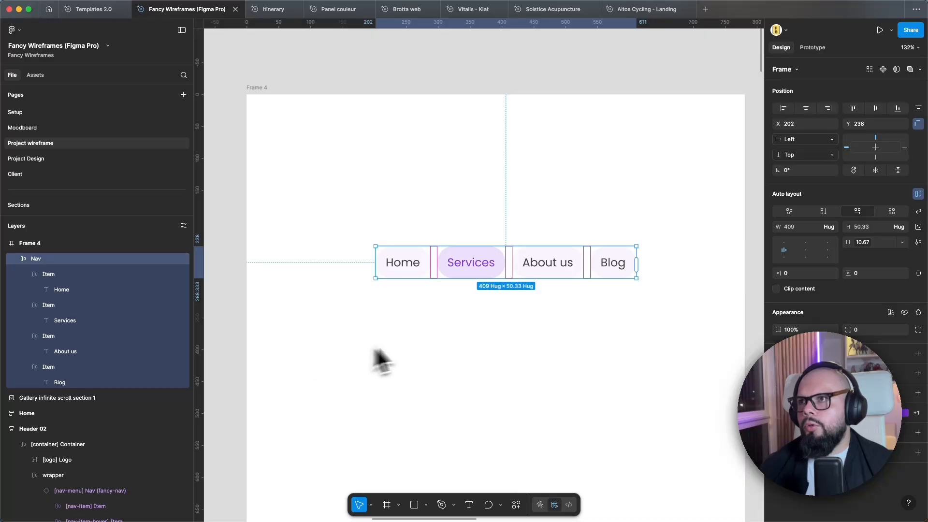
{"action": "left_click", "coordinate": [415, 270]}
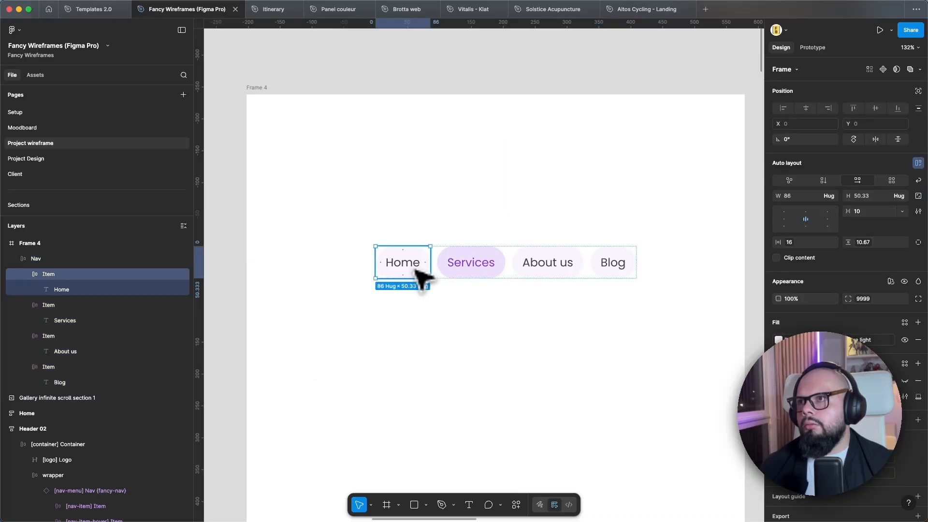
{"action": "left_click", "coordinate": [466, 268]}
{"action": "left_click", "coordinate": [549, 269]}
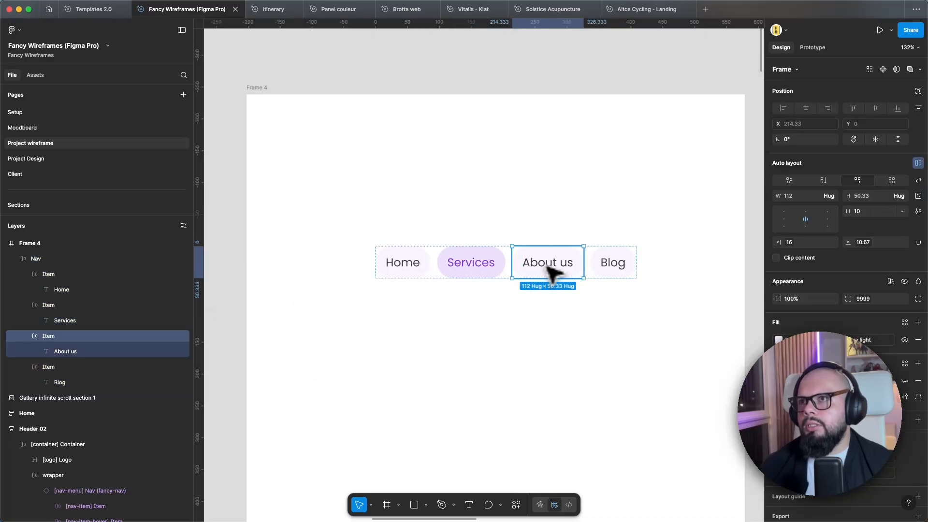
{"action": "left_click", "coordinate": [612, 265]}
{"action": "left_click", "coordinate": [549, 321]}
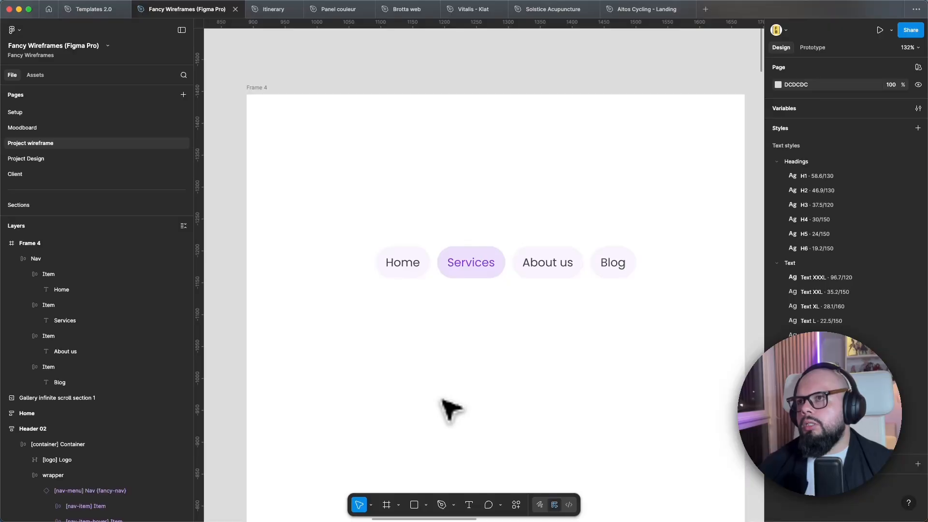
Copy the dropdown chevron from the How it works? item in Header 02 into the Services item
{"action": "scroll", "coordinate": [449, 410], "scroll_direction": "down", "scroll_amount": 10}
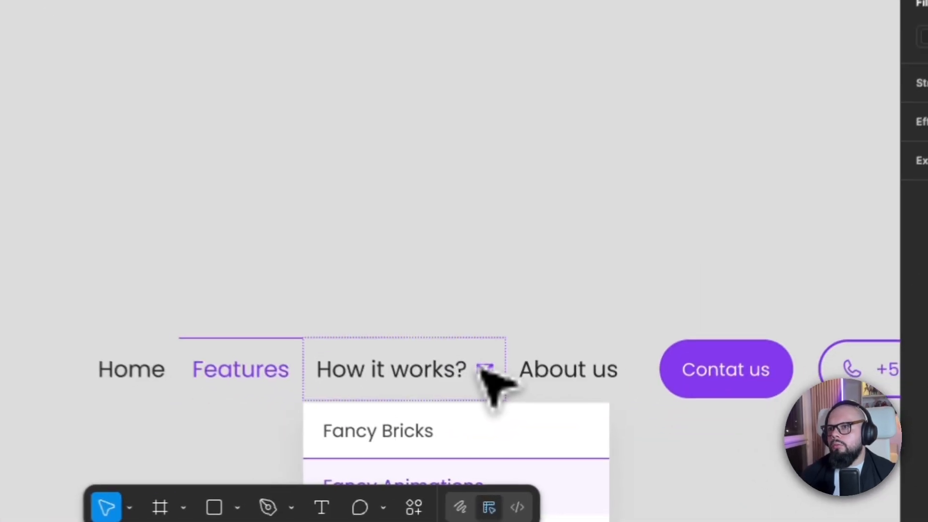
{"action": "key", "text": "super+c"}
{"action": "scroll", "coordinate": [290, 338], "scroll_direction": "up", "scroll_amount": 10}
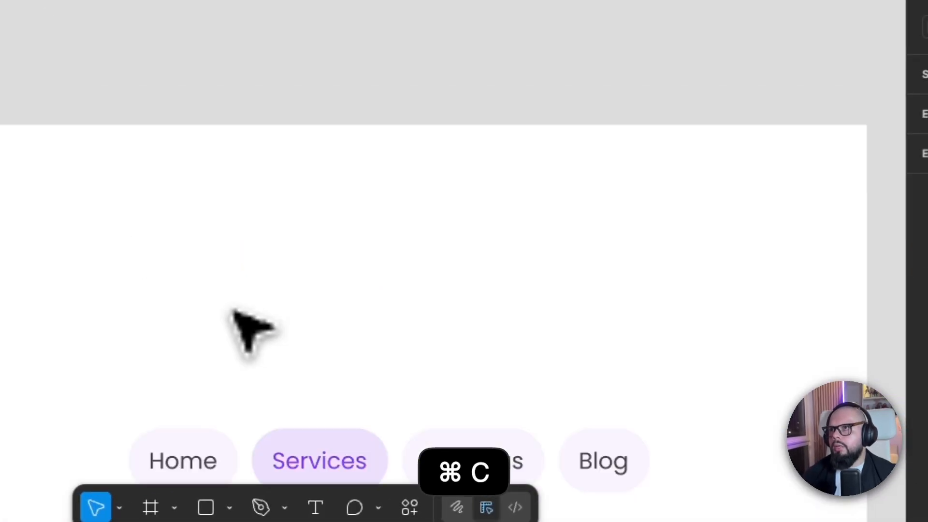
{"action": "scroll", "coordinate": [233, 312], "scroll_direction": "down", "scroll_amount": 5}
{"action": "left_click", "coordinate": [327, 151]}
{"action": "double_click", "coordinate": [328, 153]}
{"action": "key", "text": "super+v"}
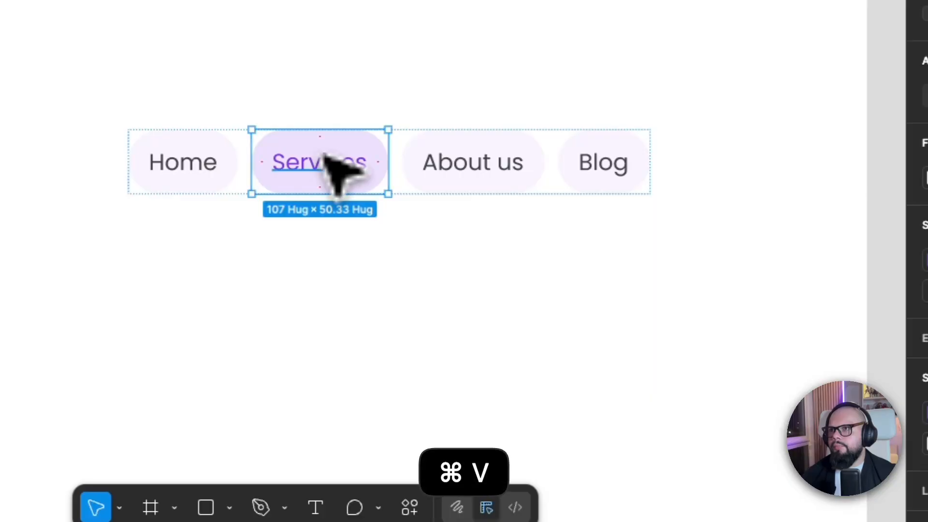
{"action": "left_click", "coordinate": [430, 243]}
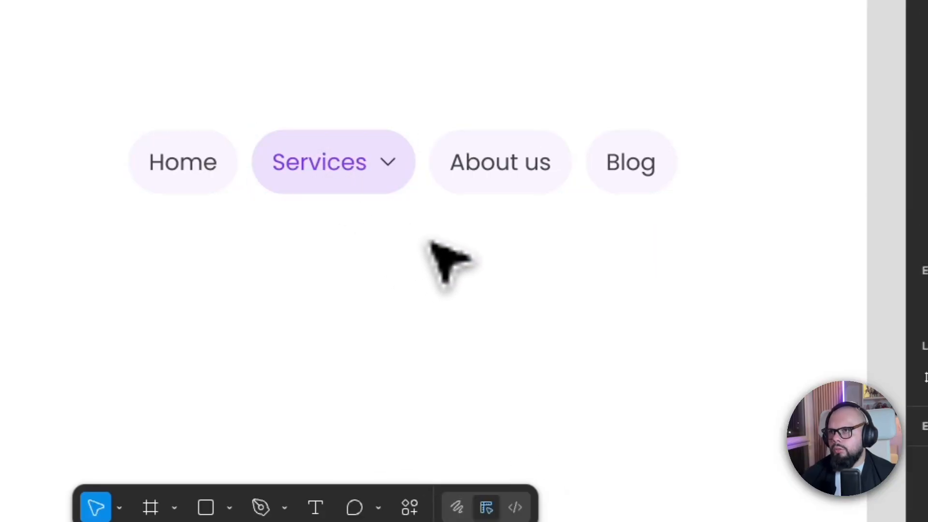
Set the Services chevron's fill to Palette/Primary/Primary and check the chevron's place in the item's layer structure
{"action": "left_click", "coordinate": [385, 163], "text": "super"}
{"action": "left_click", "coordinate": [661, 151]}
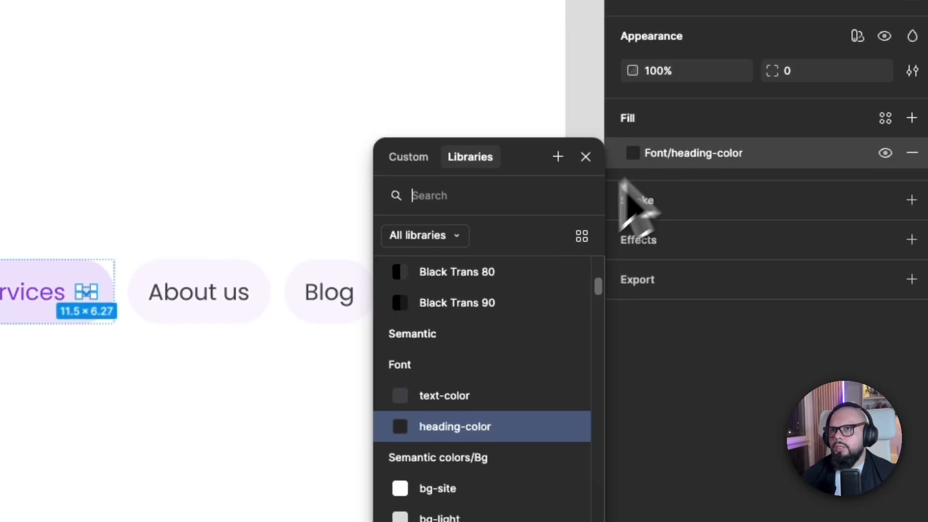
{"action": "scroll", "coordinate": [508, 351], "scroll_direction": "up", "scroll_amount": 15}
{"action": "left_click", "coordinate": [484, 341]}
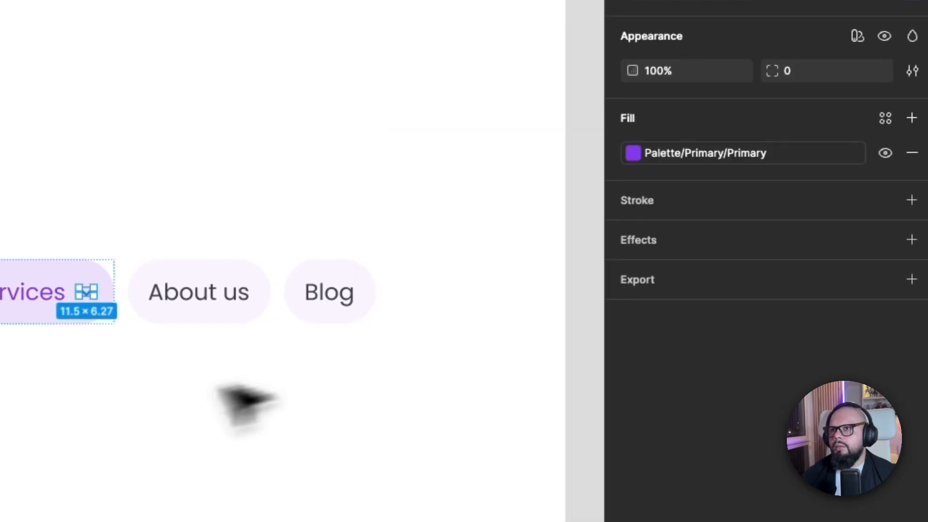
{"action": "left_click", "coordinate": [92, 407]}
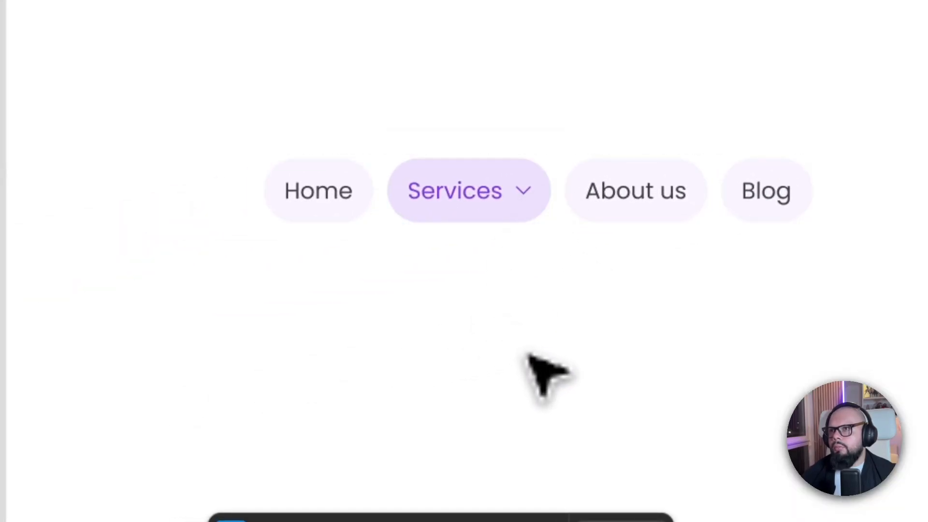
{"action": "double_click", "coordinate": [520, 192]}
{"action": "left_click", "coordinate": [483, 275]}
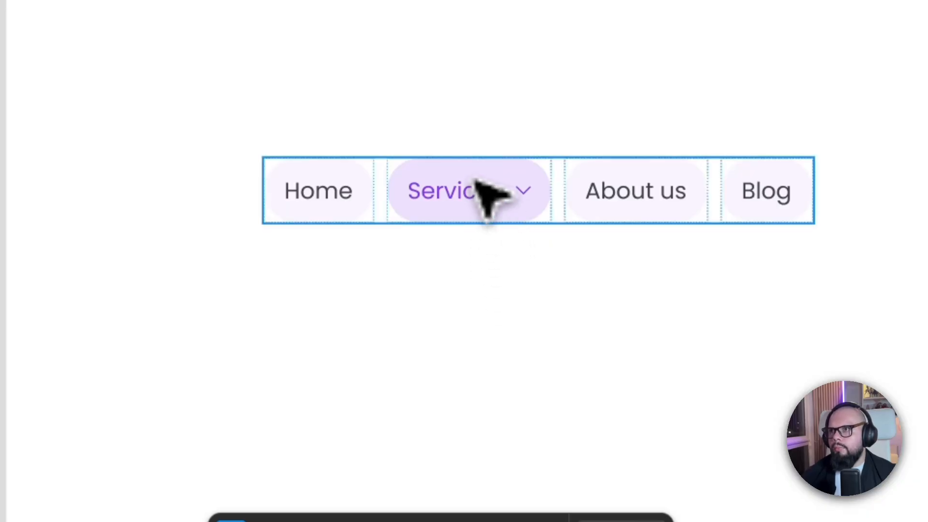
{"action": "double_click", "coordinate": [489, 195]}
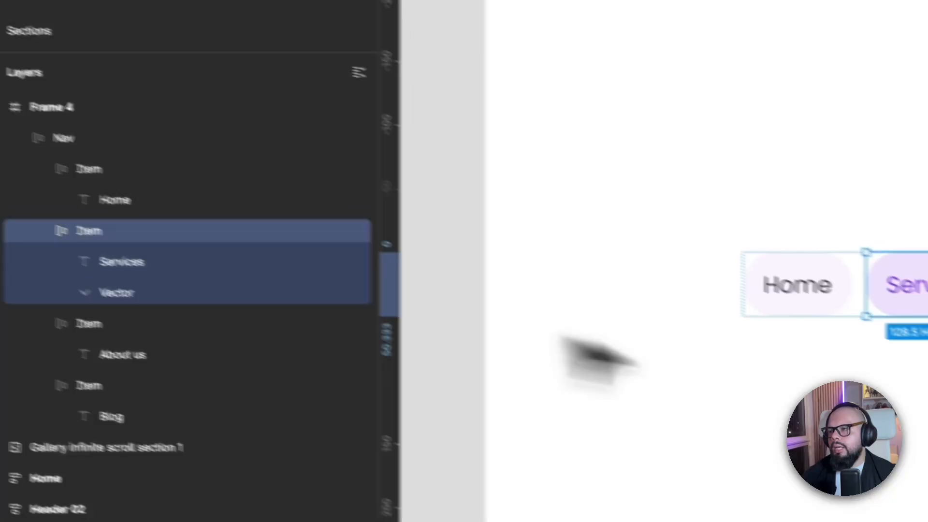
{"action": "left_click", "coordinate": [727, 355]}
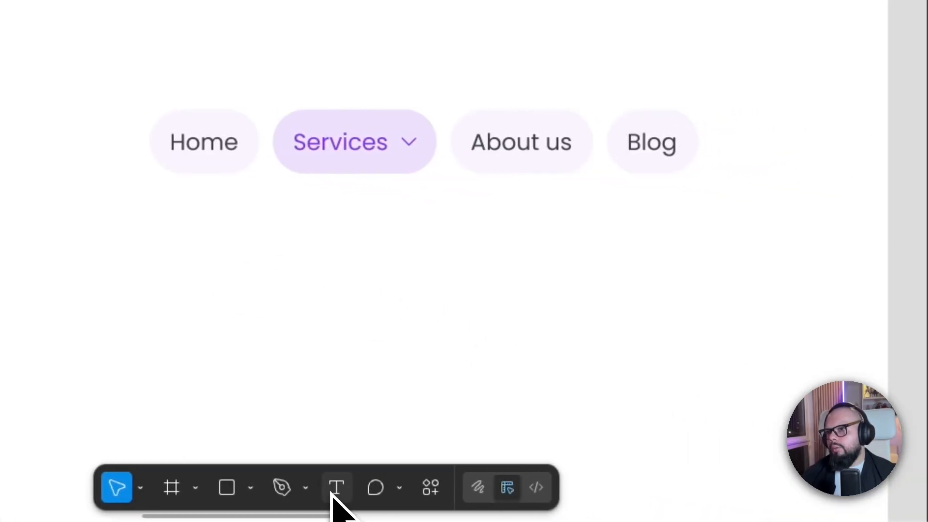
Add a text layer reading "Web design" below the Services item
{"action": "left_click", "coordinate": [296, 309]}
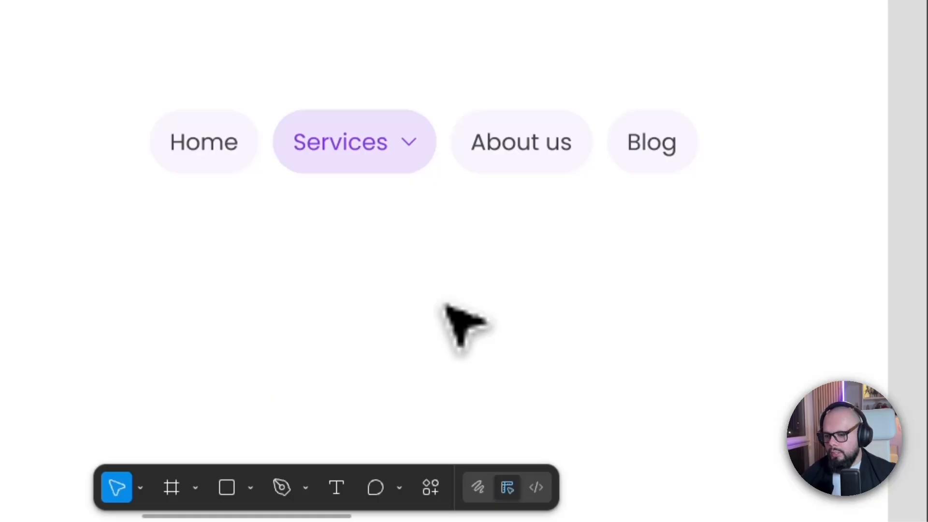
{"action": "type", "text": "Servie"}
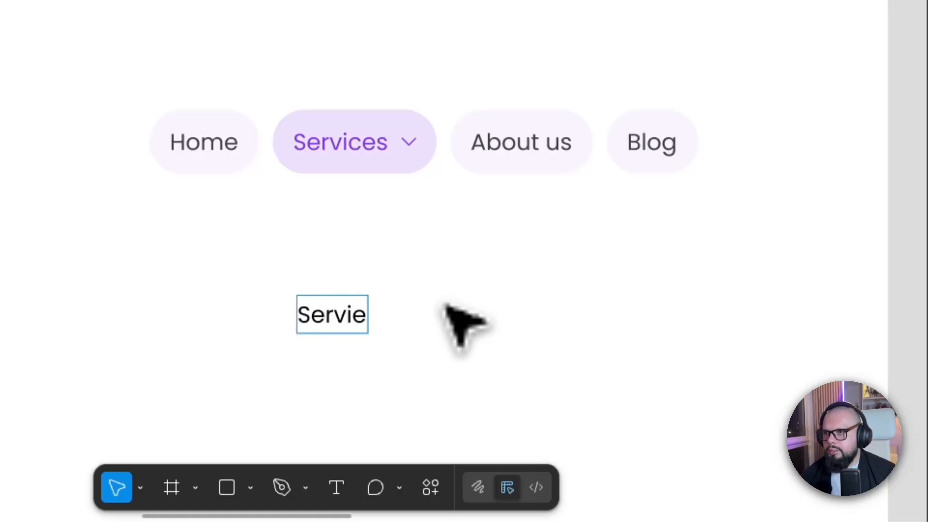
{"action": "key", "text": "BackSpace"}
{"action": "type", "text": "ce"}
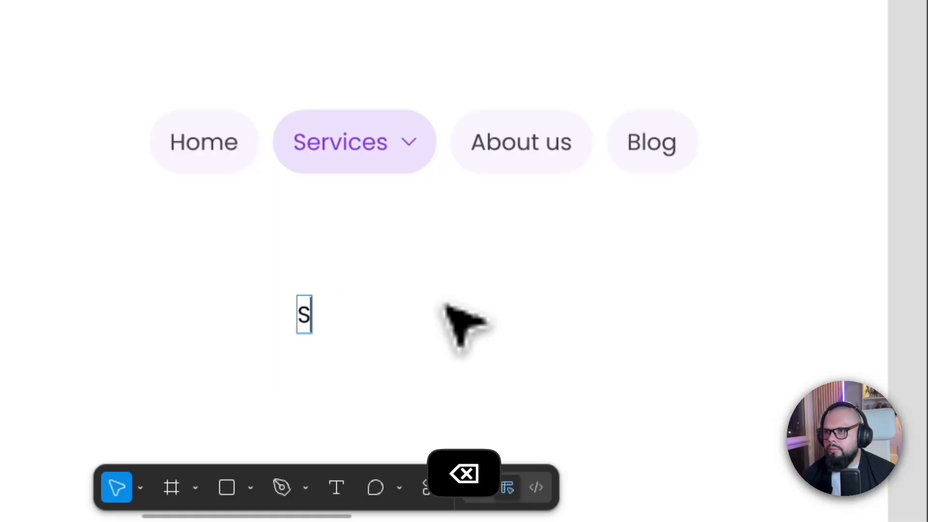
{"action": "type", "text": "Web design"}
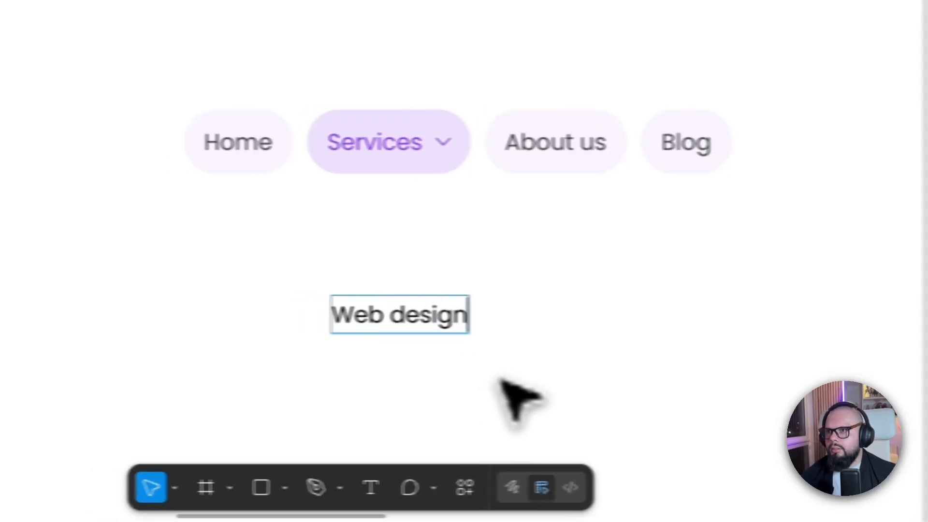
{"action": "key", "text": "Escape"}
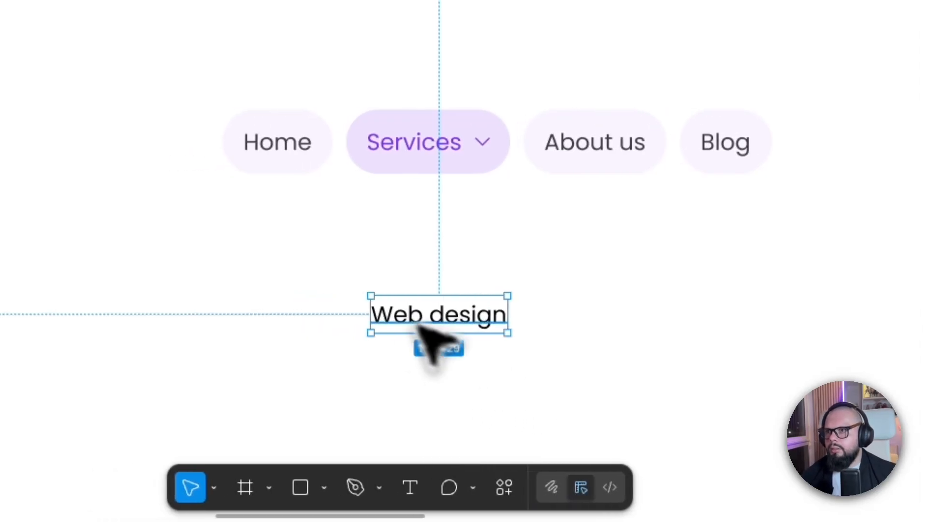
Place the Web design text beneath the Services item and duplicate it downward for Logo design and SEO/SEM entries
{"action": "left_click_drag", "start_coordinate": [348, 317], "coordinate": [316, 223]}
{"action": "left_click_drag", "start_coordinate": [391, 225], "coordinate": [396, 276]}
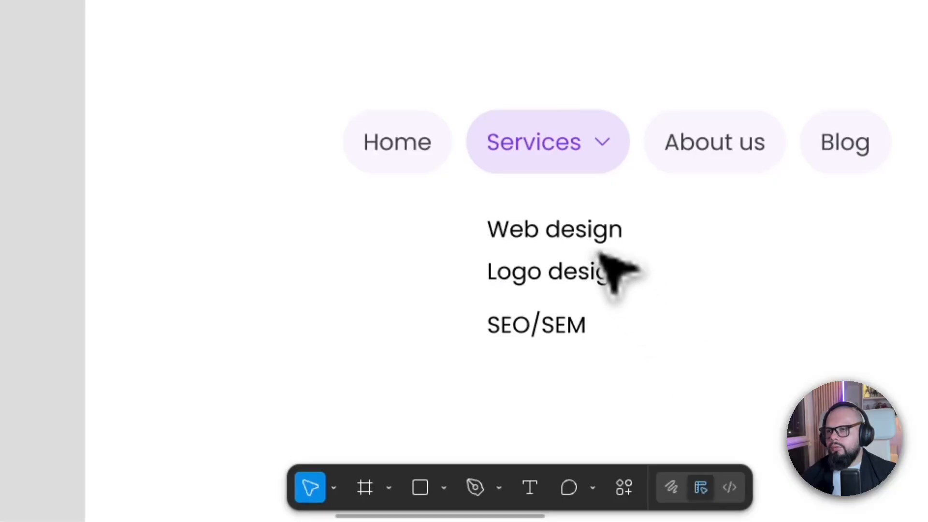
Wrap the Web design, Logo design and SEO/SEM texts each in their own auto layout frame
{"action": "left_click", "coordinate": [507, 237]}
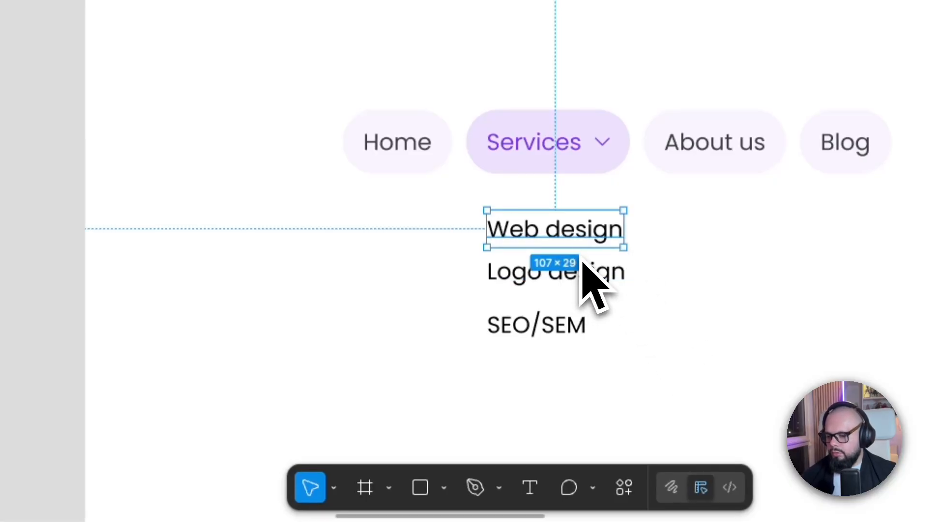
{"action": "key", "text": "shift+a"}
{"action": "left_click", "coordinate": [595, 279]}
{"action": "key", "text": "shift+a"}
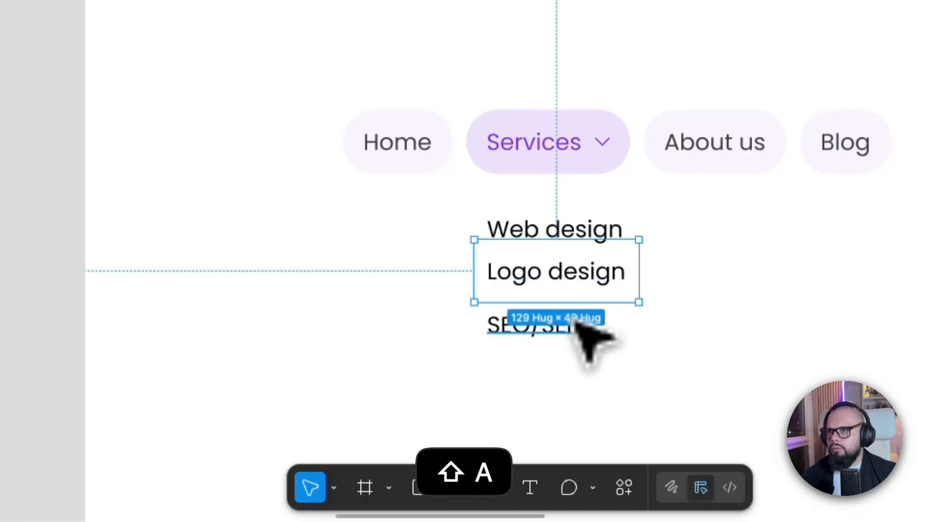
{"action": "left_click", "coordinate": [587, 334]}
{"action": "key", "text": "shift+a"}
{"action": "left_click", "coordinate": [392, 247]}
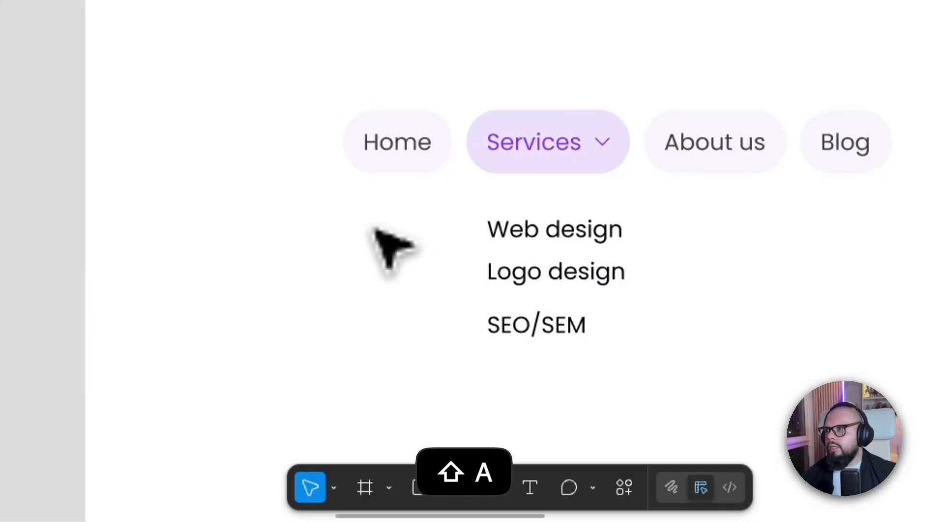
Rename the three new auto layout frames, Frame 5, Frame 6 and Frame 7, to Item
{"action": "left_click", "coordinate": [496, 225]}
{"action": "left_click", "coordinate": [531, 278], "text": "shift"}
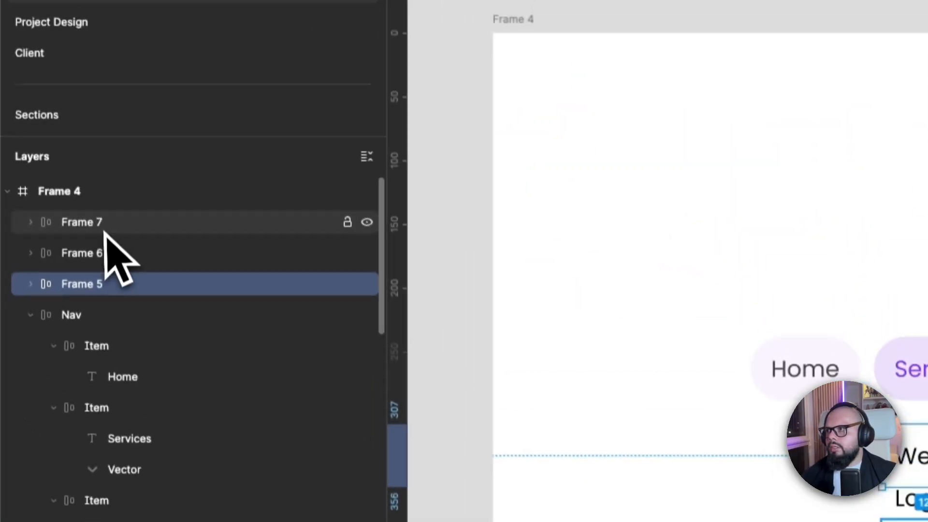
{"action": "double_click", "coordinate": [20, 102]}
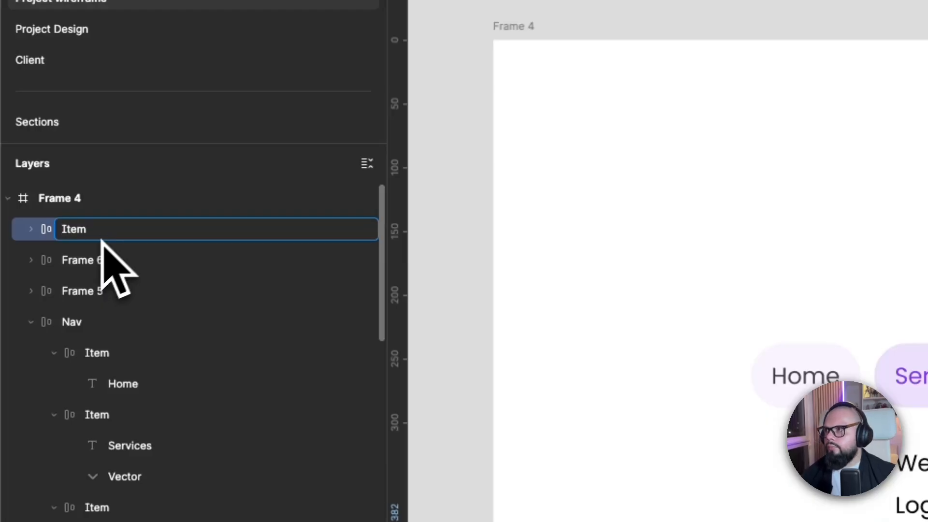
{"action": "double_click", "coordinate": [71, 266]}
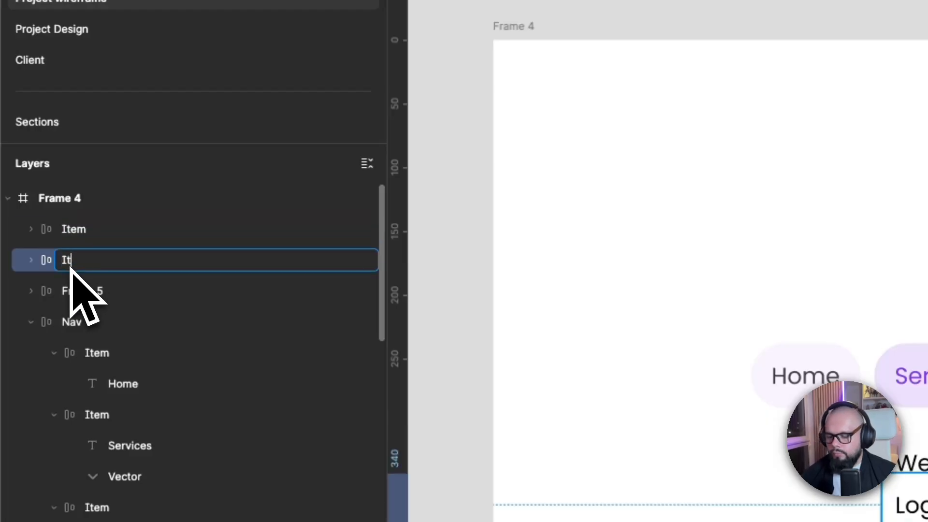
{"action": "double_click", "coordinate": [79, 291]}
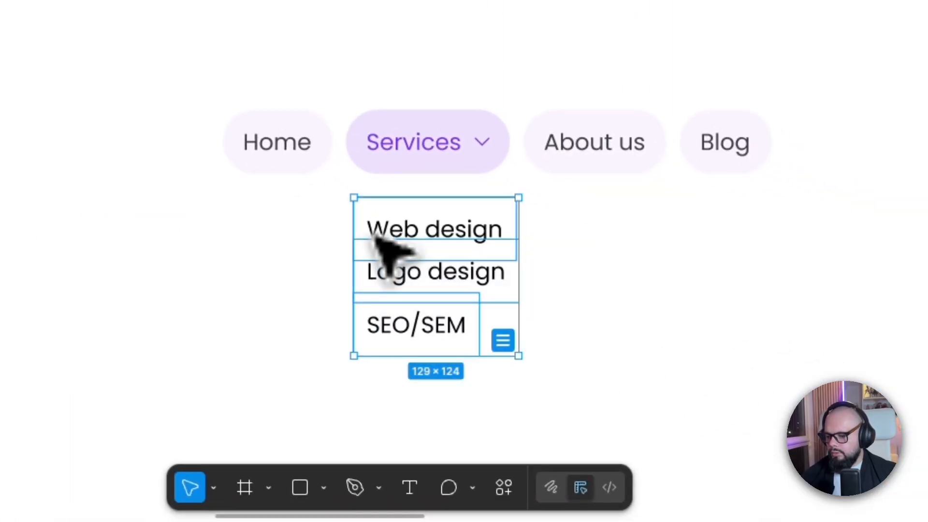
Combine the three submenu items into one vertical auto layout frame and name it Sub nav
{"action": "key", "text": "shift+a"}
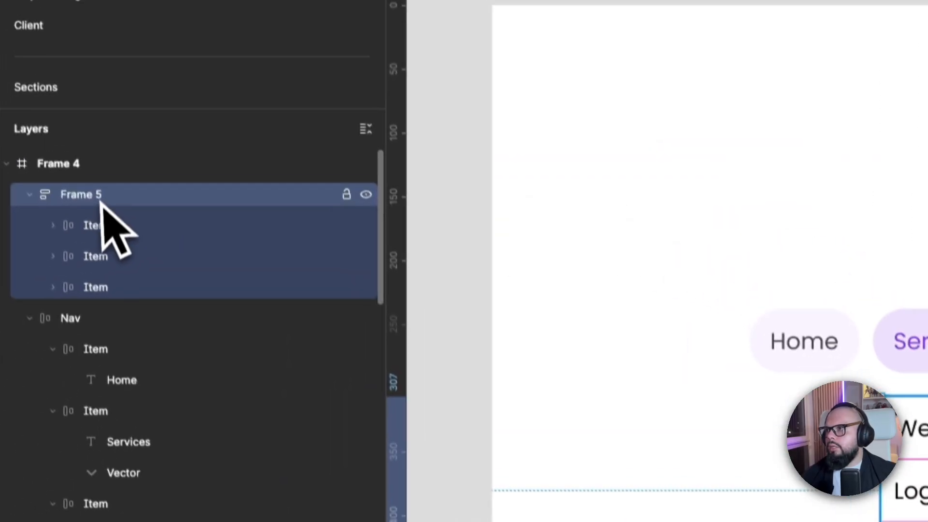
{"action": "double_click", "coordinate": [99, 209]}
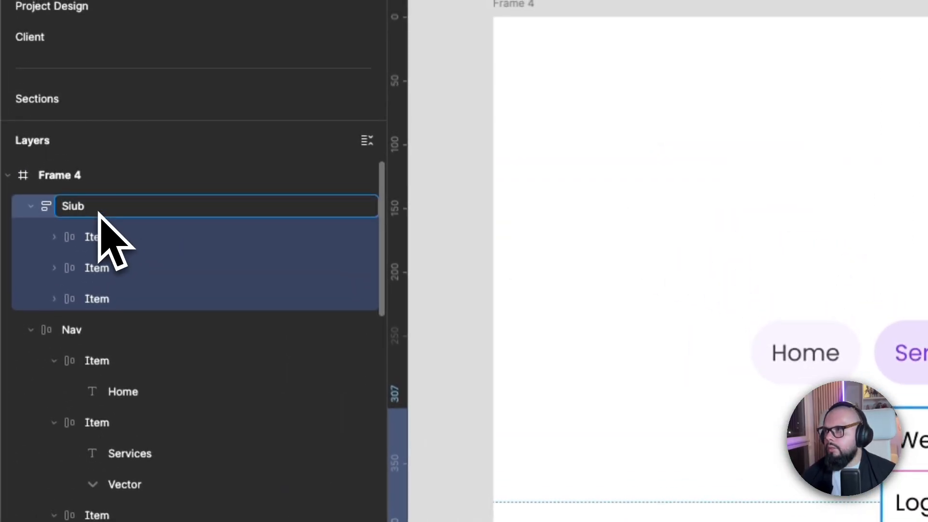
{"action": "type", "text": "Siub"}
{"action": "key", "text": "BackSpace"}
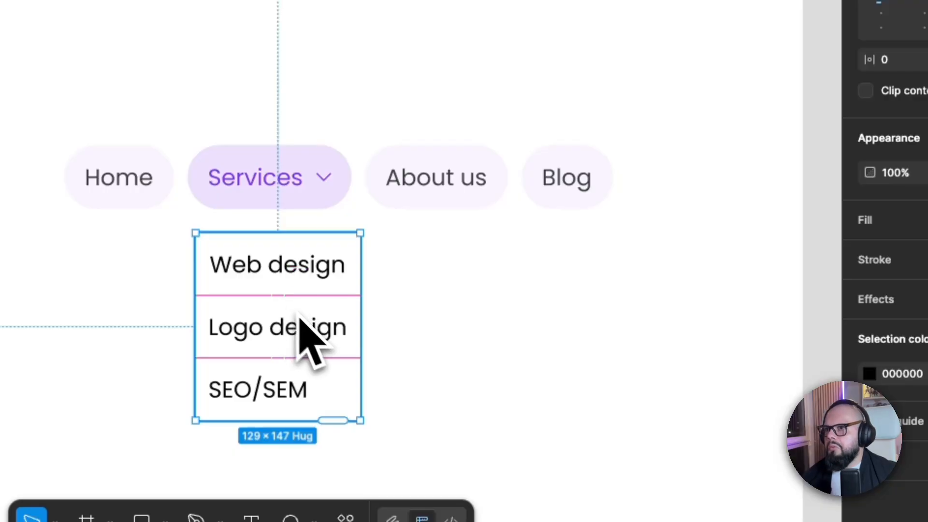
Widen the Sub nav frame to 195 and align the contents of its three items to the top left
{"action": "left_click_drag", "start_coordinate": [360, 292], "coordinate": [445, 290]}
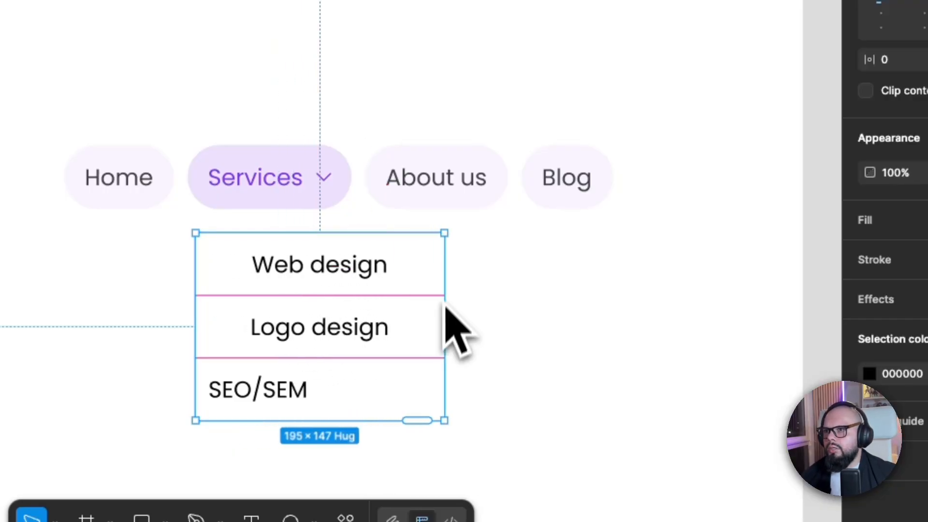
{"action": "left_click", "coordinate": [389, 267]}
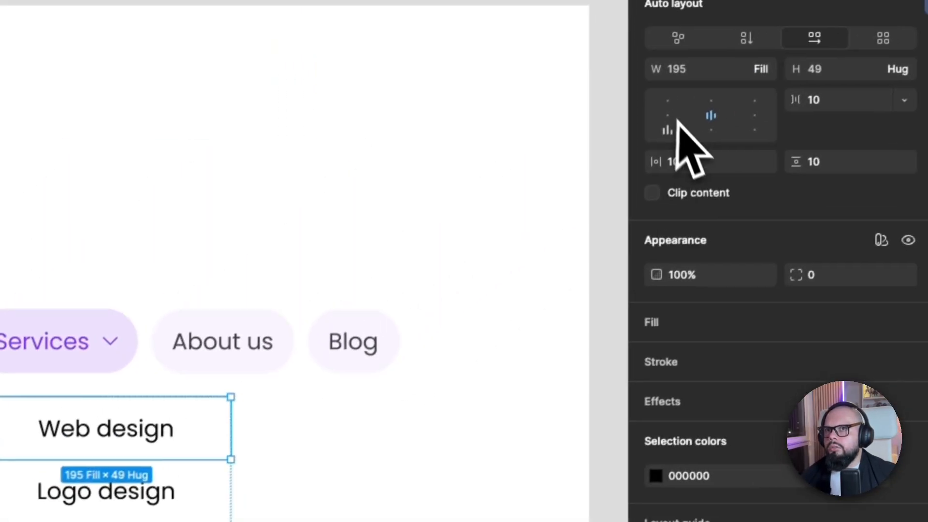
{"action": "left_click", "coordinate": [856, 0]}
{"action": "left_click", "coordinate": [302, 367]}
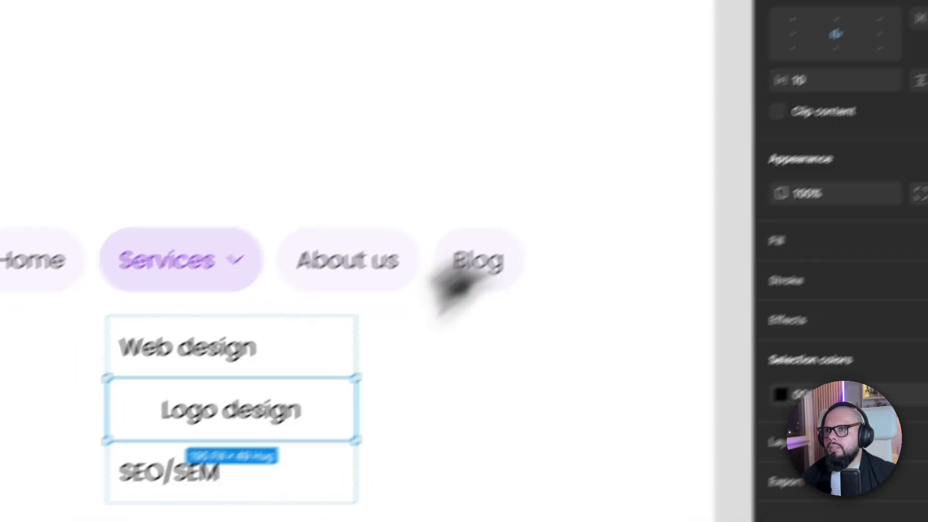
{"action": "left_click", "coordinate": [796, 19]}
{"action": "left_click", "coordinate": [257, 462]}
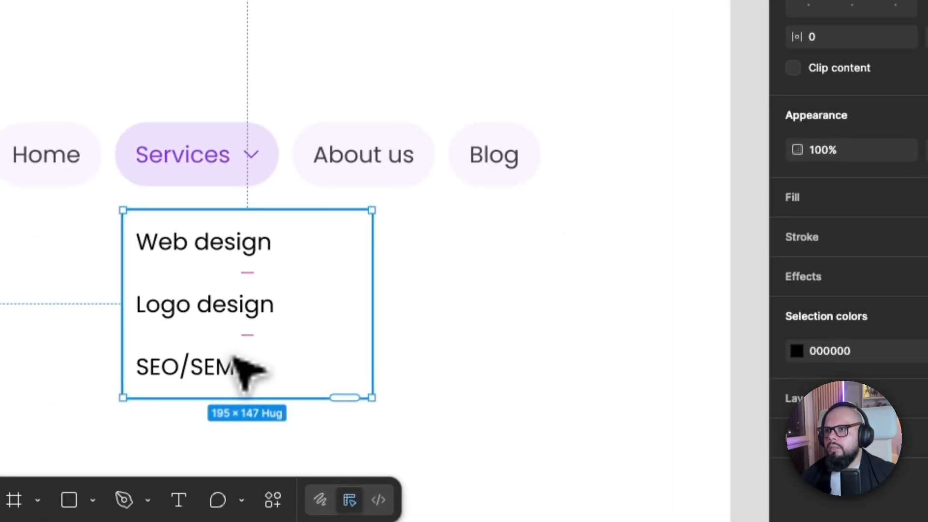
{"action": "left_click", "coordinate": [244, 370]}
{"action": "left_click", "coordinate": [808, 1]}
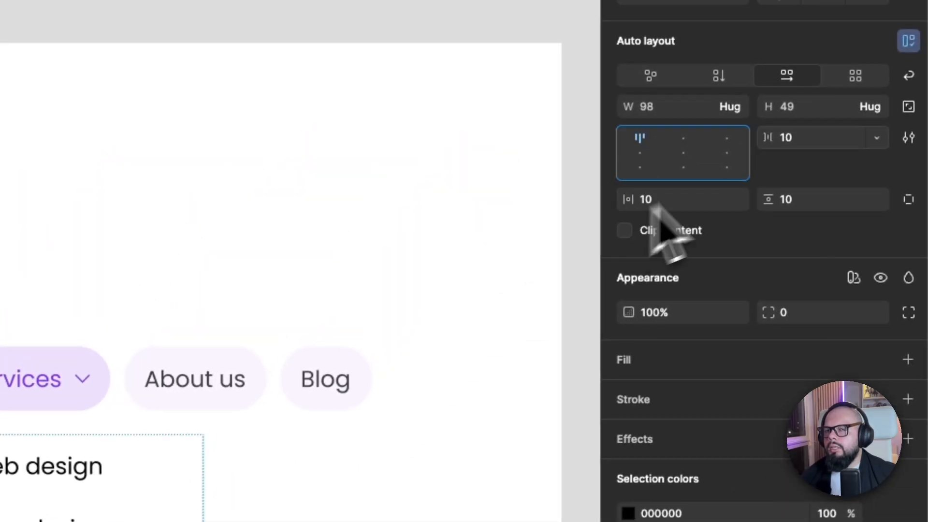
Set the SEO/SEM item's width to Fill container and check the sizing of all three submenu items
{"action": "left_click", "coordinate": [729, 106]}
{"action": "left_click", "coordinate": [720, 128]}
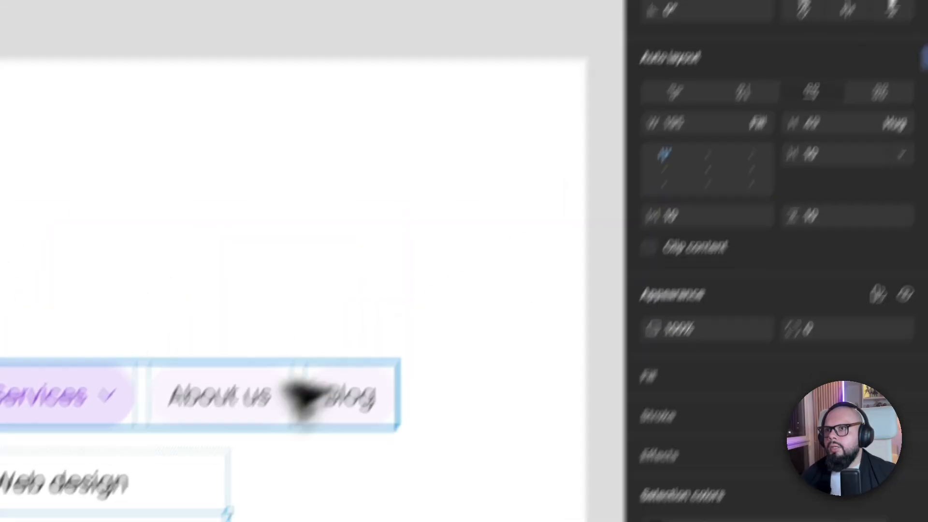
{"action": "left_click", "coordinate": [233, 365]}
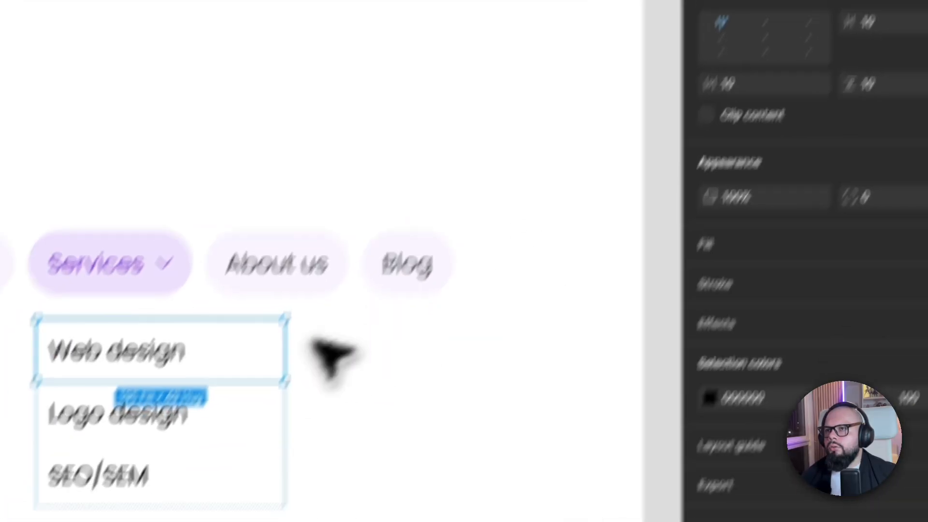
{"action": "left_click", "coordinate": [248, 435]}
{"action": "left_click", "coordinate": [246, 478]}
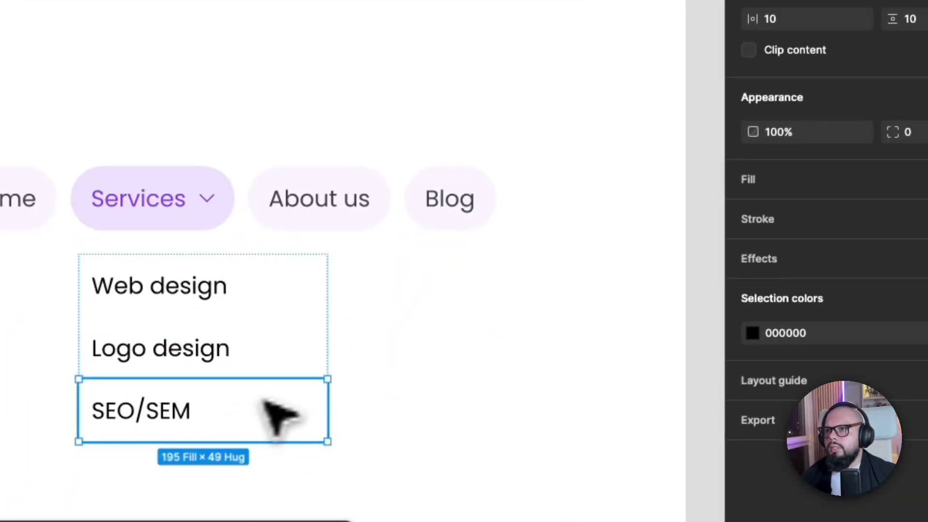
{"action": "left_click", "coordinate": [383, 387]}
Fill the Logo design item in Sub nav with the Primary ultra light library color
{"action": "left_click", "coordinate": [259, 373]}
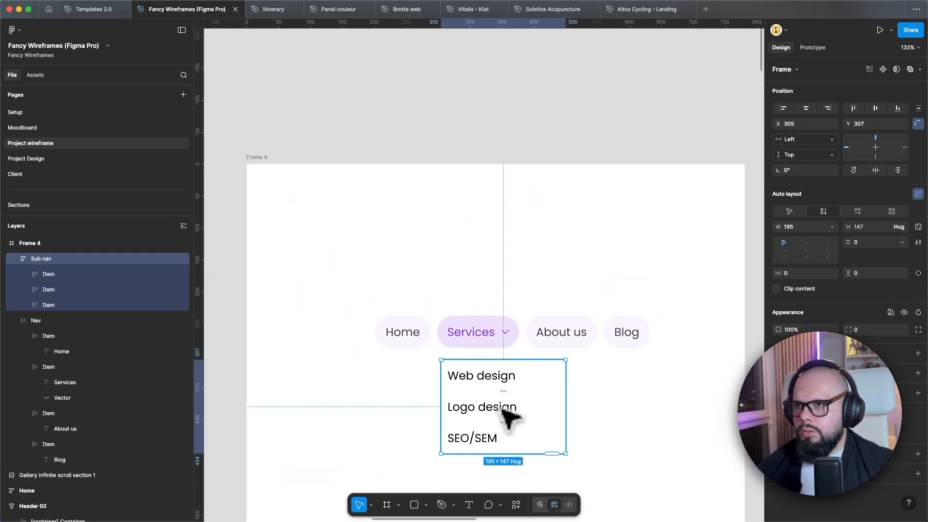
{"action": "left_click", "coordinate": [517, 415]}
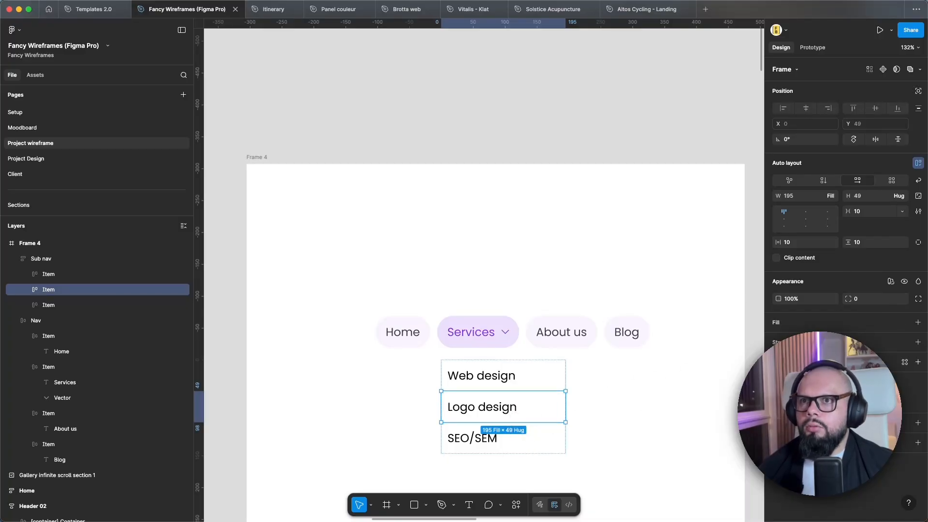
{"action": "left_click", "coordinate": [835, 324]}
{"action": "left_click", "coordinate": [778, 340]}
{"action": "left_click", "coordinate": [699, 277]}
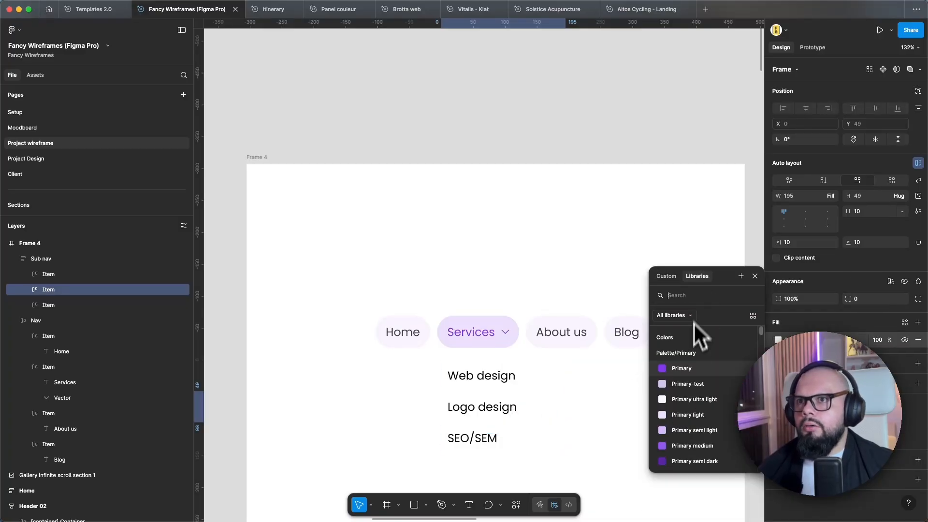
{"action": "left_click", "coordinate": [706, 403]}
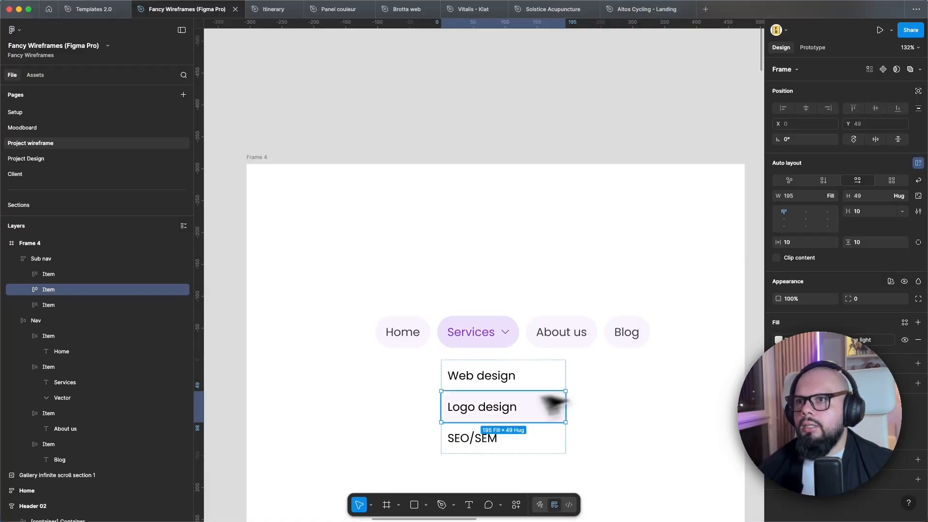
Set the Logo design text's fill to the Palette/Primary/Primary library color
{"action": "key", "text": "Return"}
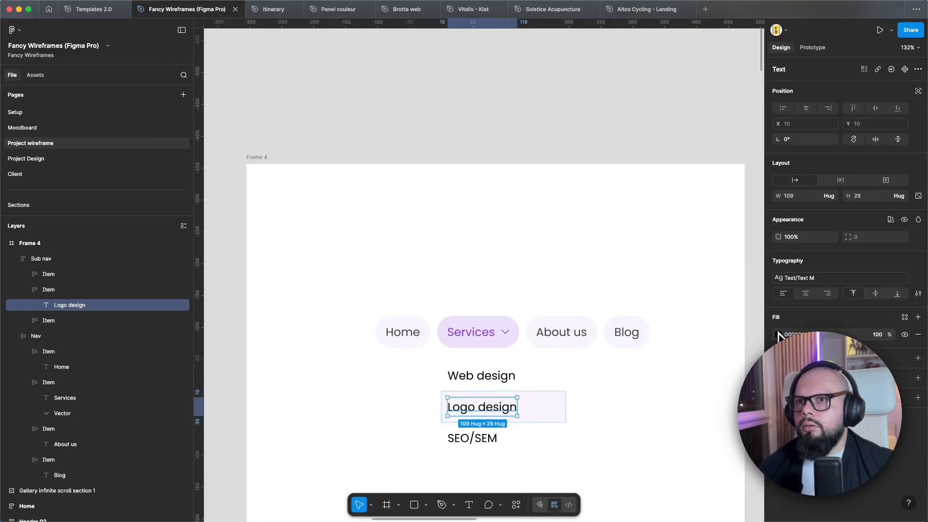
{"action": "left_click", "coordinate": [778, 335]}
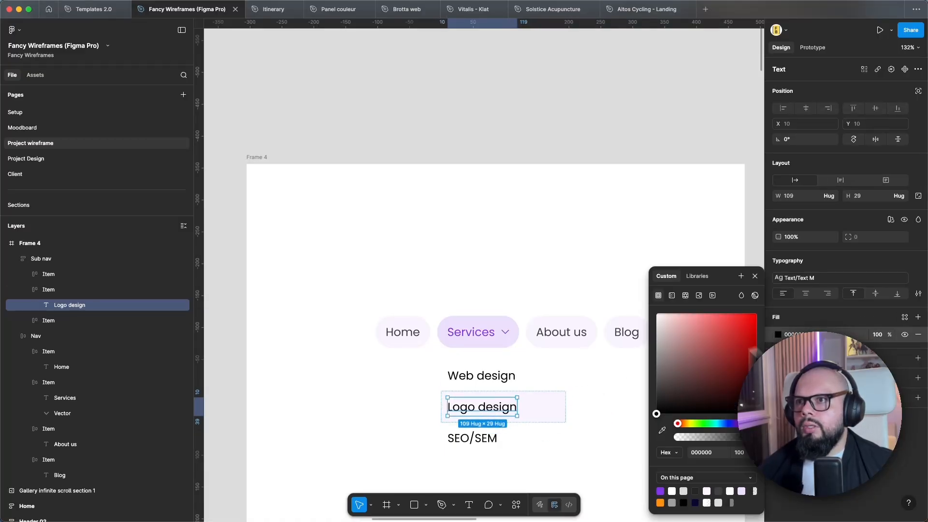
{"action": "left_click", "coordinate": [702, 280]}
{"action": "left_click", "coordinate": [686, 348]}
{"action": "left_click", "coordinate": [650, 426]}
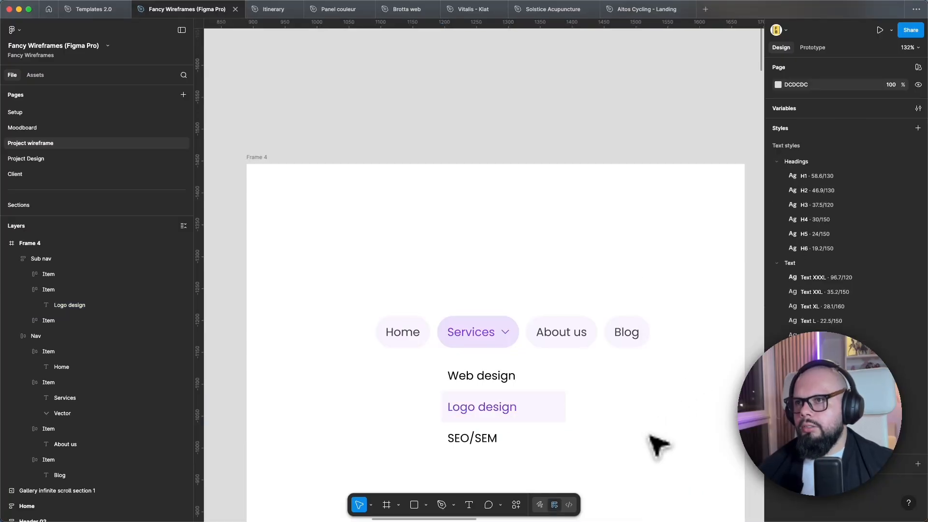
Apply the Box Shadow/Shadow L effect style to the Sub nav frame
{"action": "double_click", "coordinate": [546, 387]}
{"action": "key", "text": "Escape"}
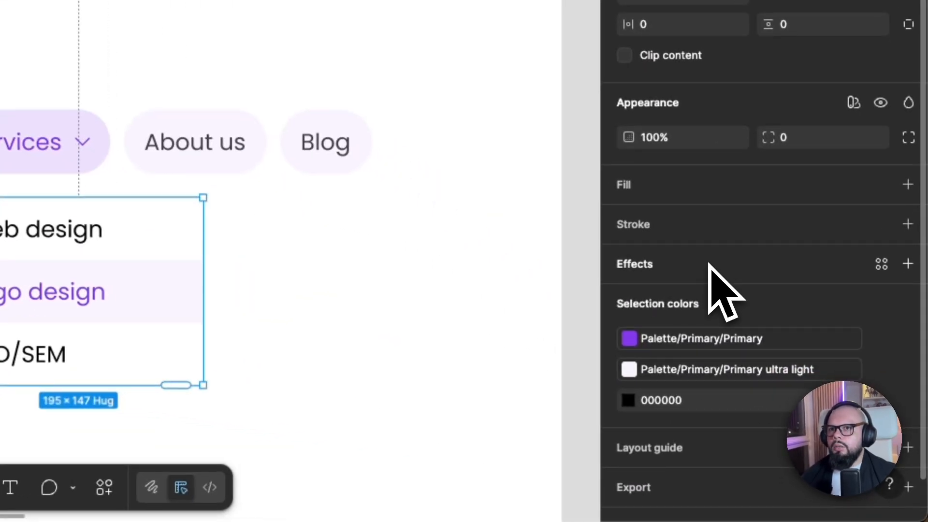
{"action": "left_click", "coordinate": [882, 264]}
{"action": "left_click", "coordinate": [494, 370]}
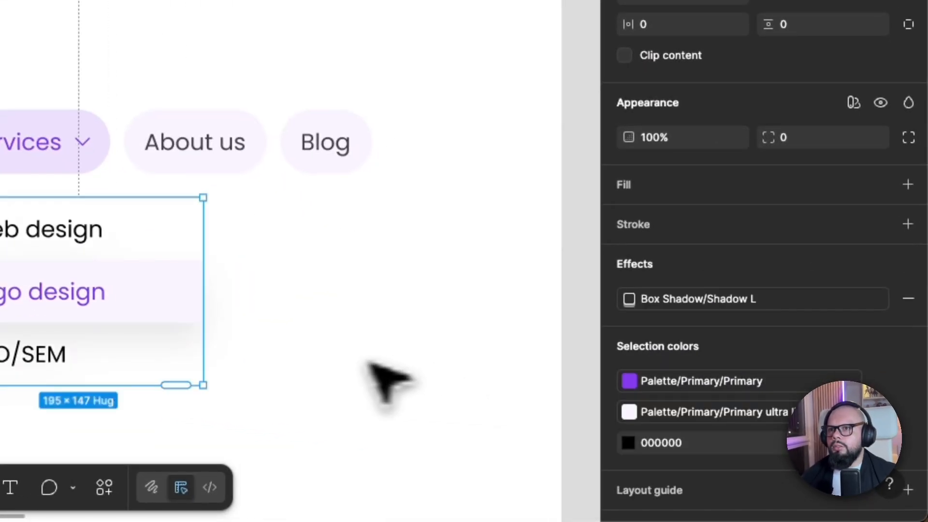
{"action": "left_click", "coordinate": [384, 373]}
Give the Sub nav frame a fill using the White color from the Palette/White library
{"action": "left_click", "coordinate": [147, 249]}
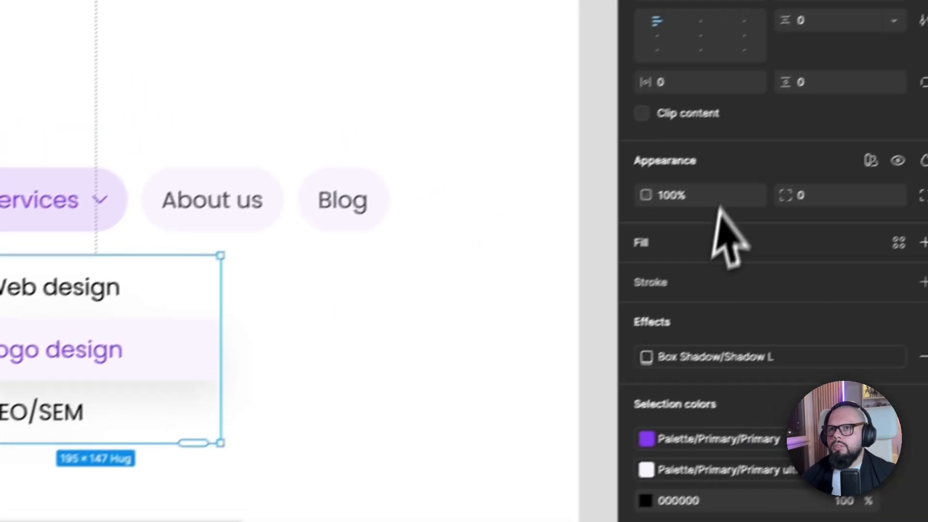
{"action": "left_click", "coordinate": [793, 191]}
{"action": "left_click", "coordinate": [458, 99]}
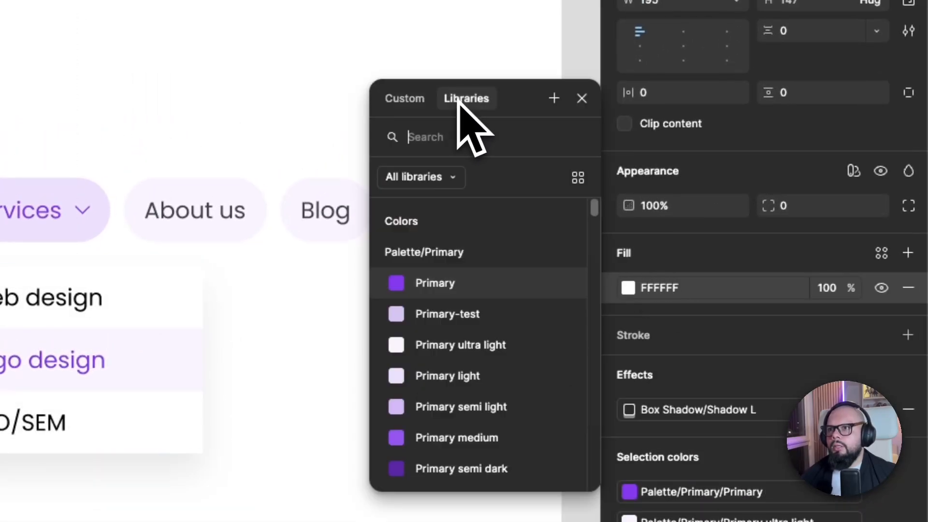
{"action": "type", "text": "wh"}
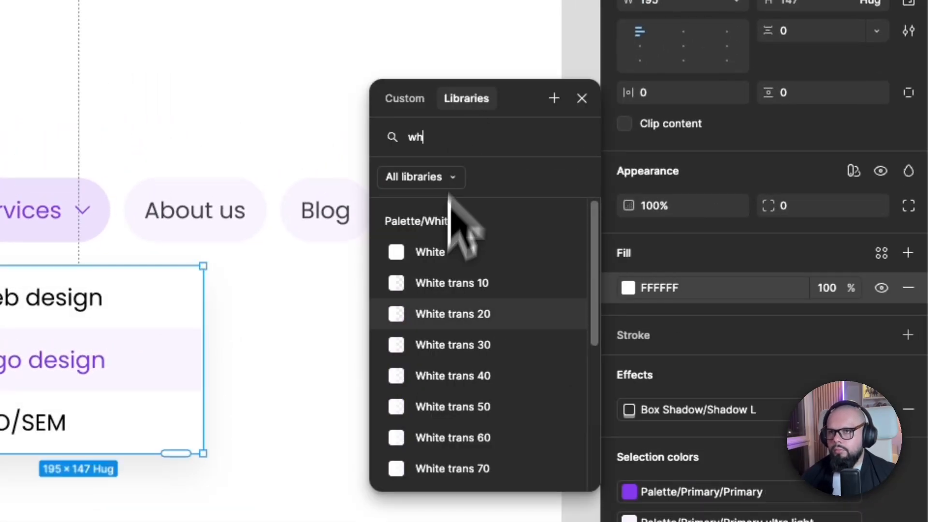
{"action": "left_click", "coordinate": [437, 256]}
{"action": "left_click", "coordinate": [353, 322]}
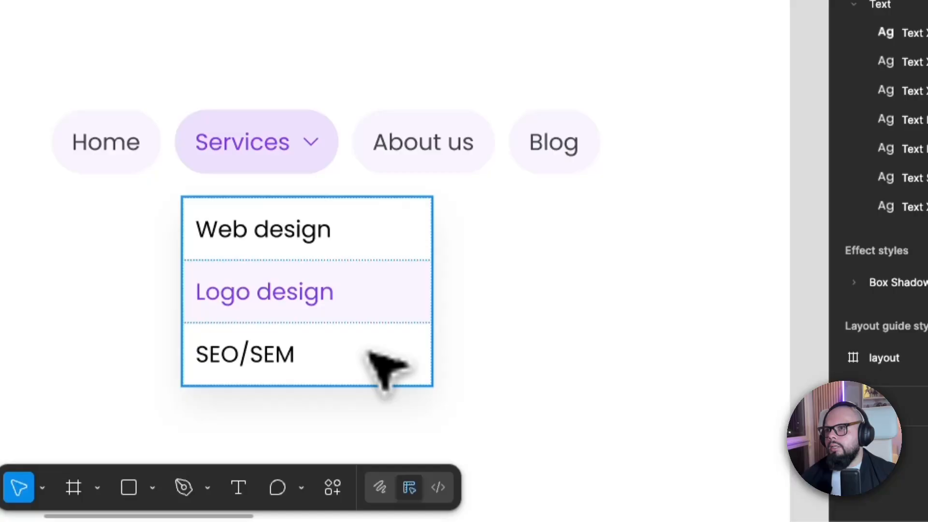
Set the Web design item's horizontal padding to the space-s variable and its vertical padding to space-xs
{"action": "left_click", "coordinate": [371, 354]}
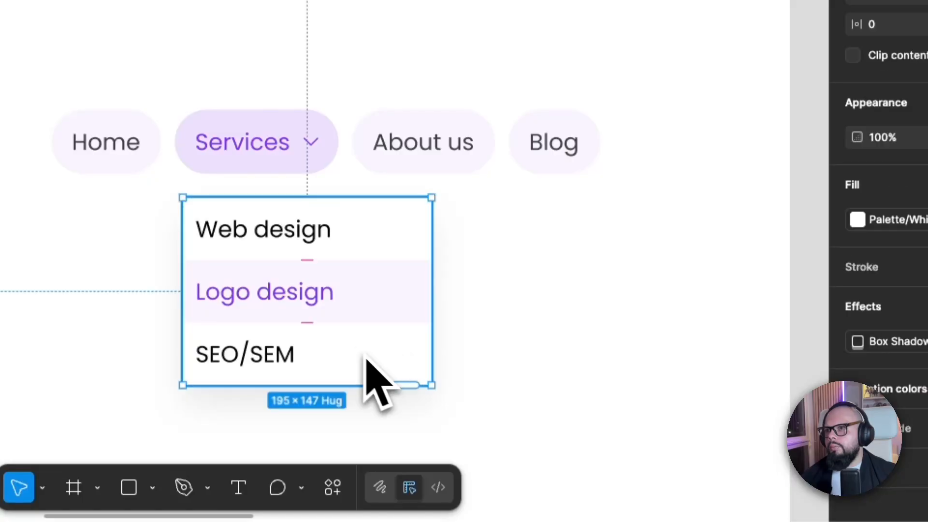
{"action": "left_click", "coordinate": [382, 239]}
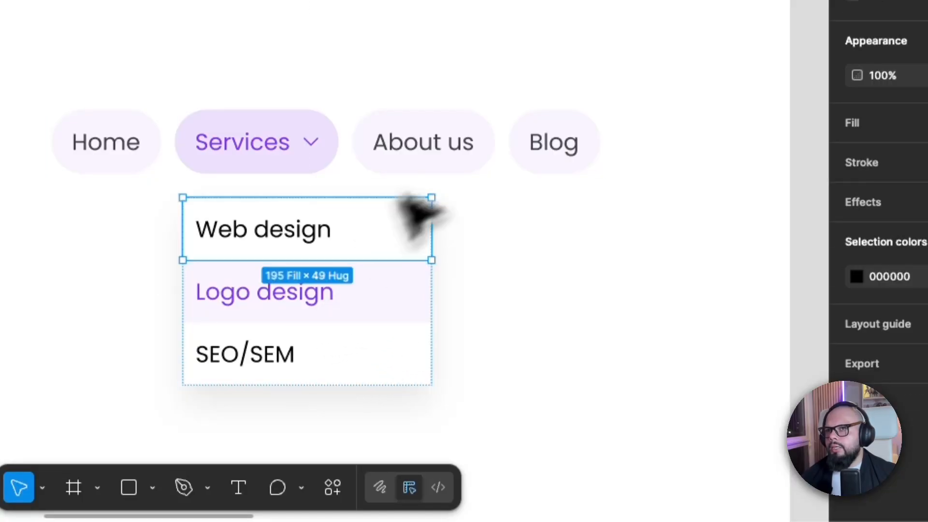
{"action": "left_click", "coordinate": [736, 154]}
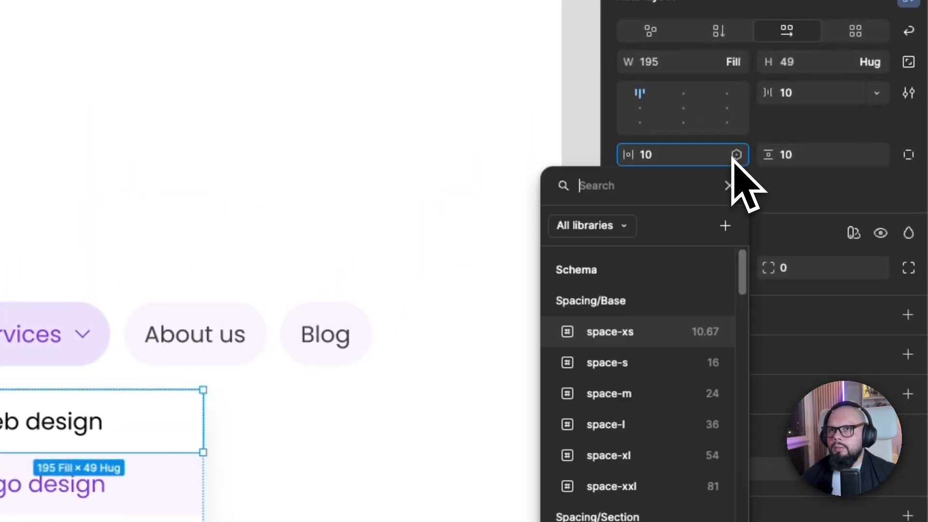
{"action": "left_click", "coordinate": [629, 365]}
{"action": "left_click", "coordinate": [877, 89]}
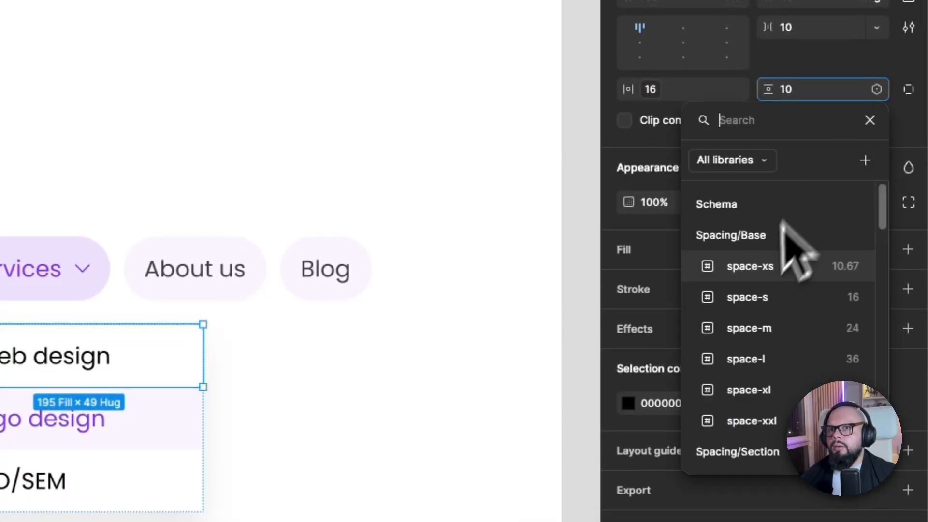
{"action": "left_click", "coordinate": [773, 264]}
Apply space-s horizontal padding and space-xs vertical padding to the Logo design and SEO/SEM items together
{"action": "left_click", "coordinate": [194, 421]}
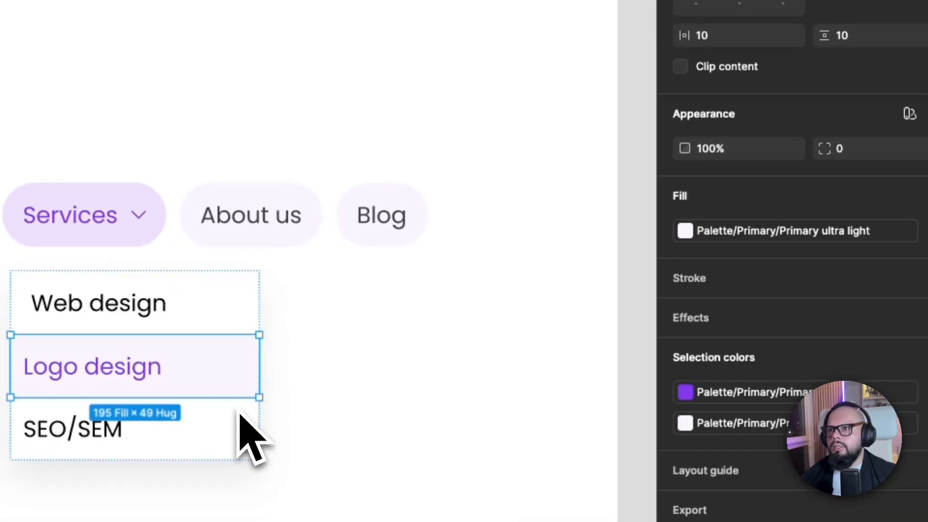
{"action": "left_click", "coordinate": [236, 410], "text": "shift"}
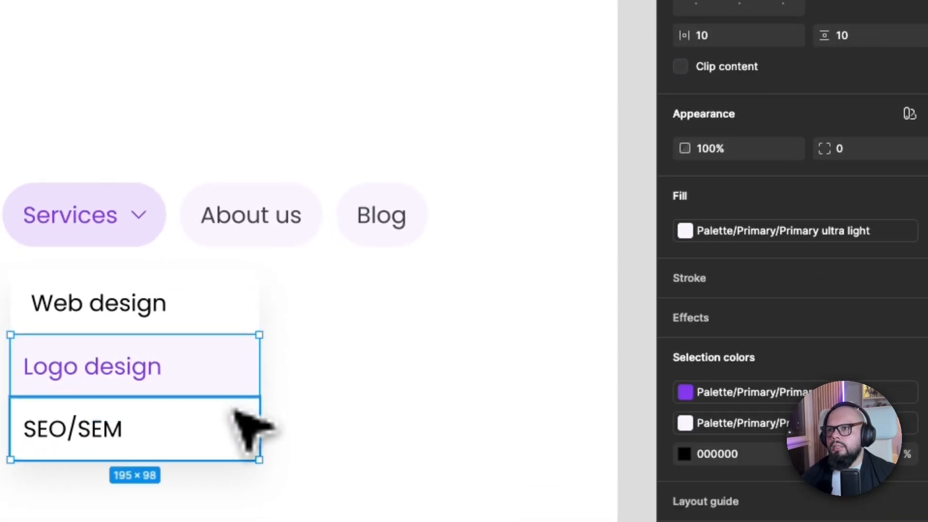
{"action": "left_click", "coordinate": [792, 35]}
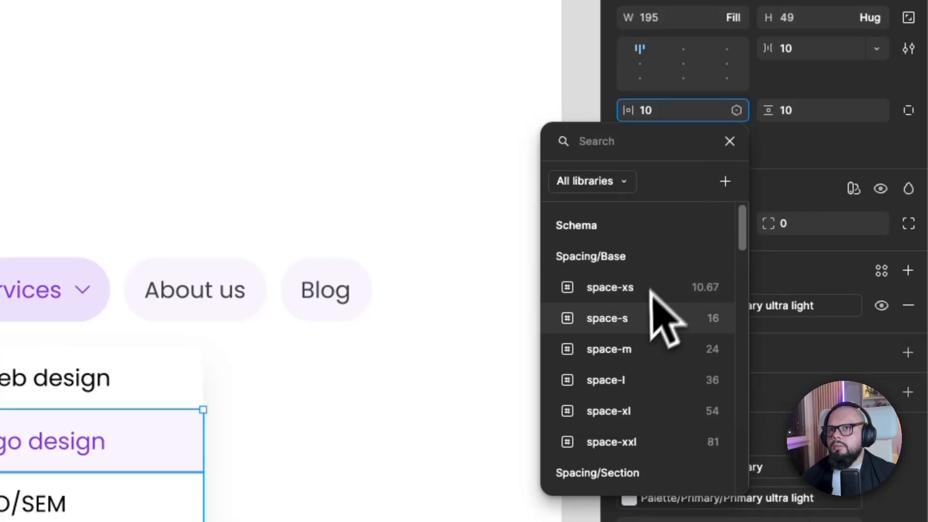
{"action": "left_click", "coordinate": [636, 319]}
{"action": "left_click", "coordinate": [877, 111]}
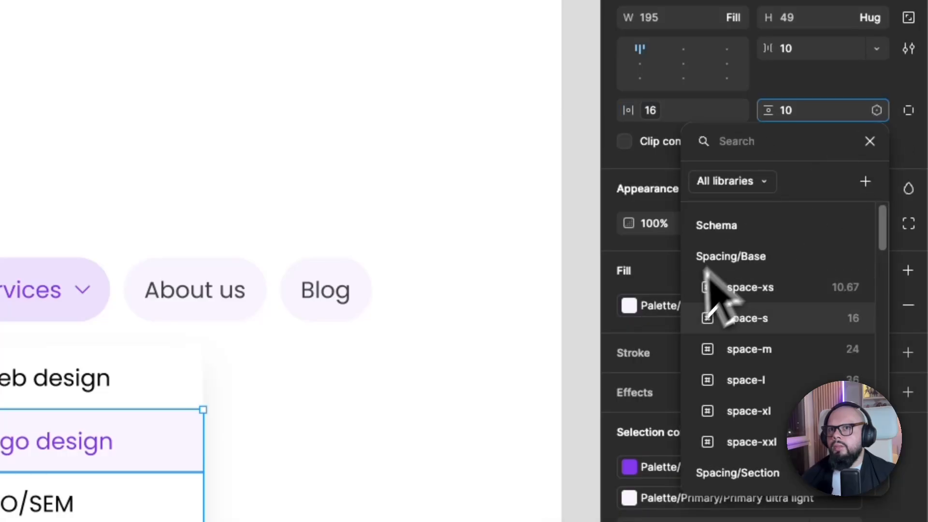
{"action": "left_click", "coordinate": [720, 293]}
{"action": "left_click", "coordinate": [455, 425]}
Cut the Sub nav frame from Frame 4 and paste it inside the Services item of Nav
{"action": "left_click", "coordinate": [304, 274]}
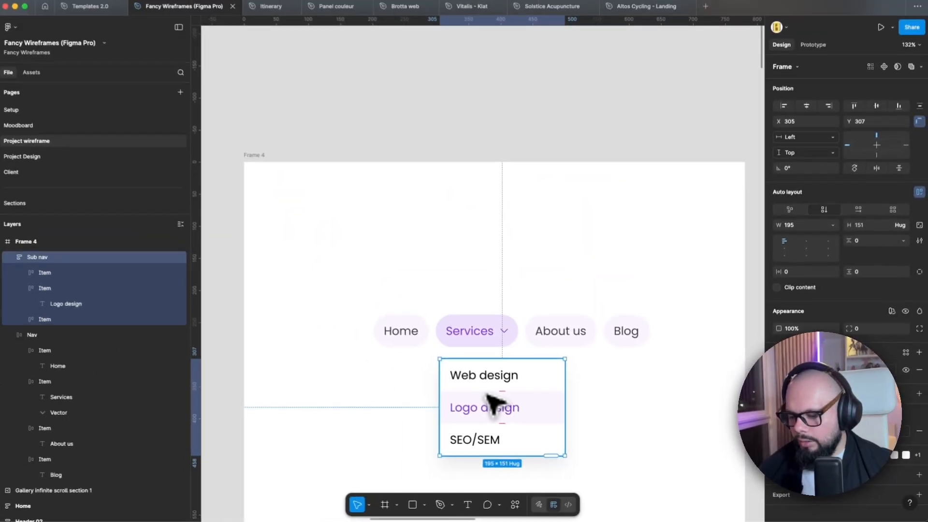
{"action": "left_click", "coordinate": [280, 269]}
{"action": "key", "text": "super+x"}
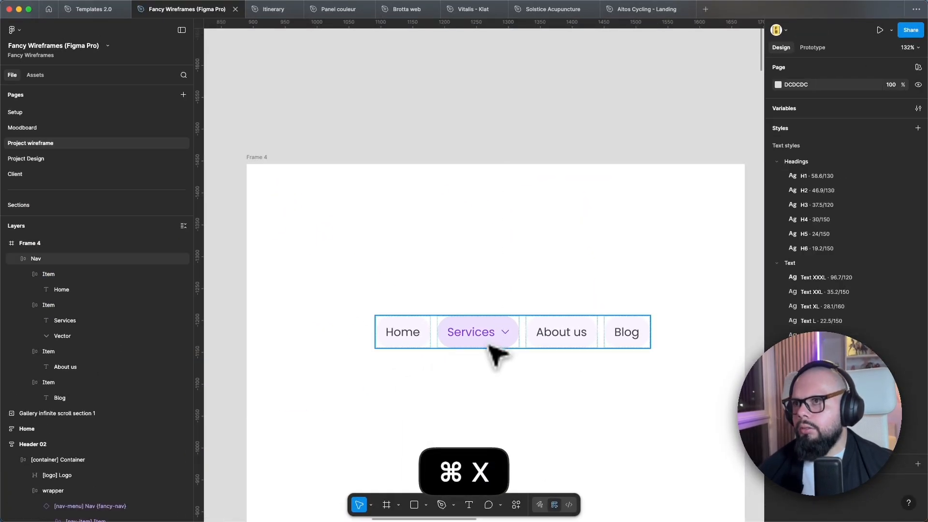
{"action": "left_click", "coordinate": [498, 349]}
{"action": "left_click", "coordinate": [497, 351]}
{"action": "key", "text": "super+v"}
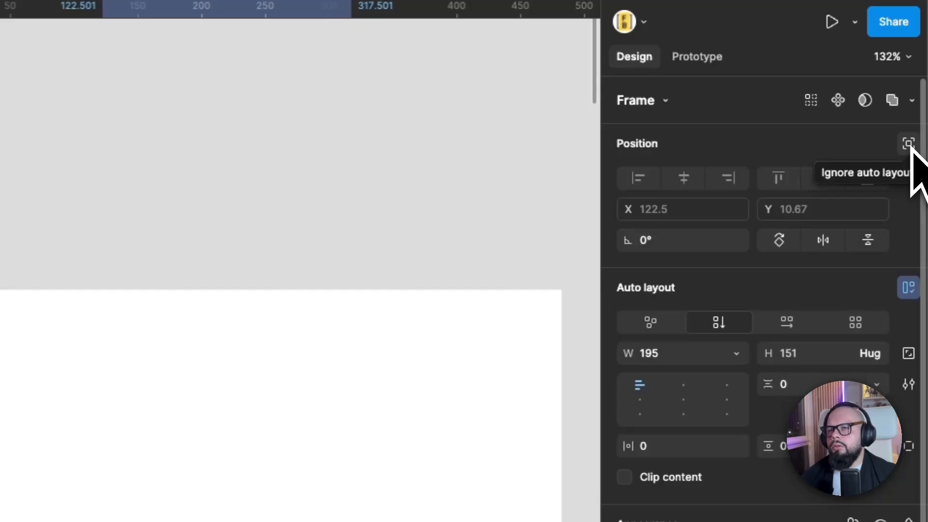
Make Sub nav ignore auto layout and place it just below the Services pill, aligned with the pill's left edge
{"action": "left_click", "coordinate": [908, 143]}
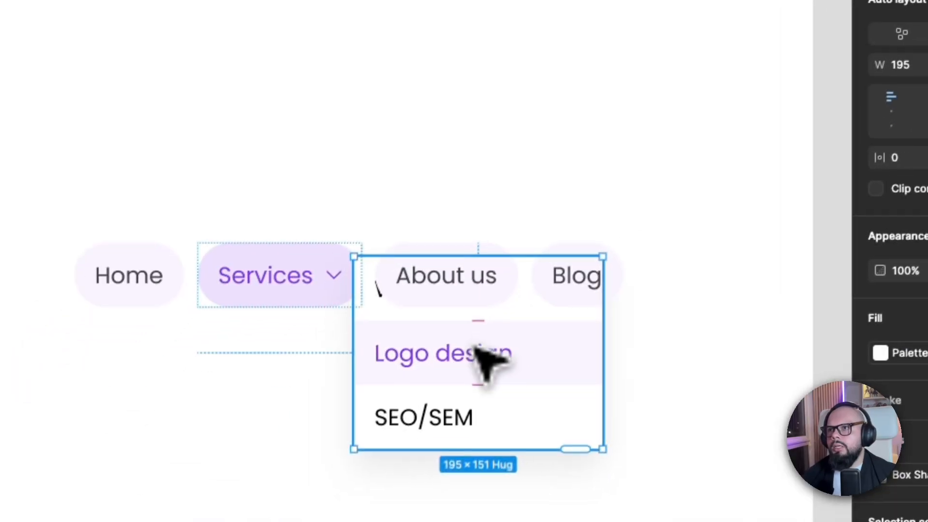
{"action": "left_click_drag", "start_coordinate": [477, 349], "coordinate": [324, 405]}
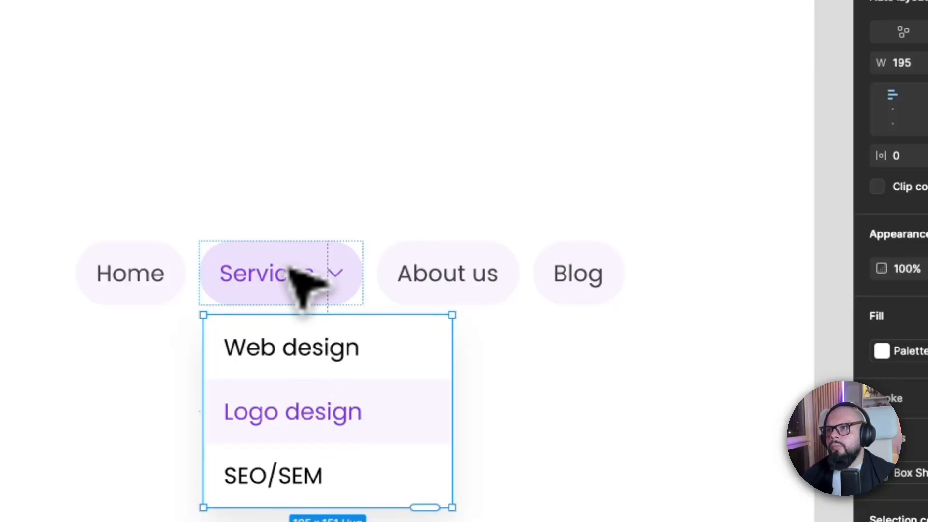
{"action": "left_click_drag", "start_coordinate": [266, 392], "coordinate": [263, 398]}
{"action": "left_click", "coordinate": [401, 193]}
{"action": "scroll", "coordinate": [399, 196], "scroll_direction": "down", "scroll_amount": 3}
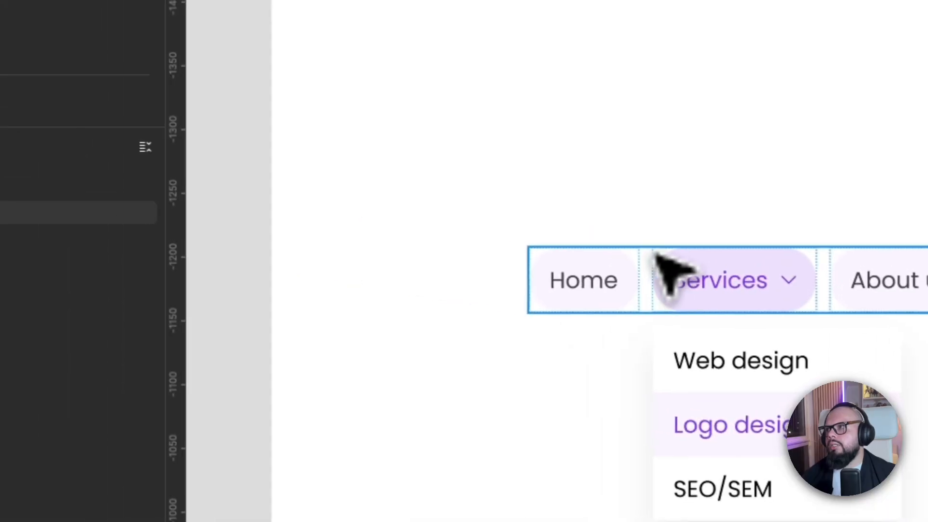
Examine how the Nav layers are nested, from the Home item to the Services item with its text, Vector and Sub nav
{"action": "left_click", "coordinate": [658, 265]}
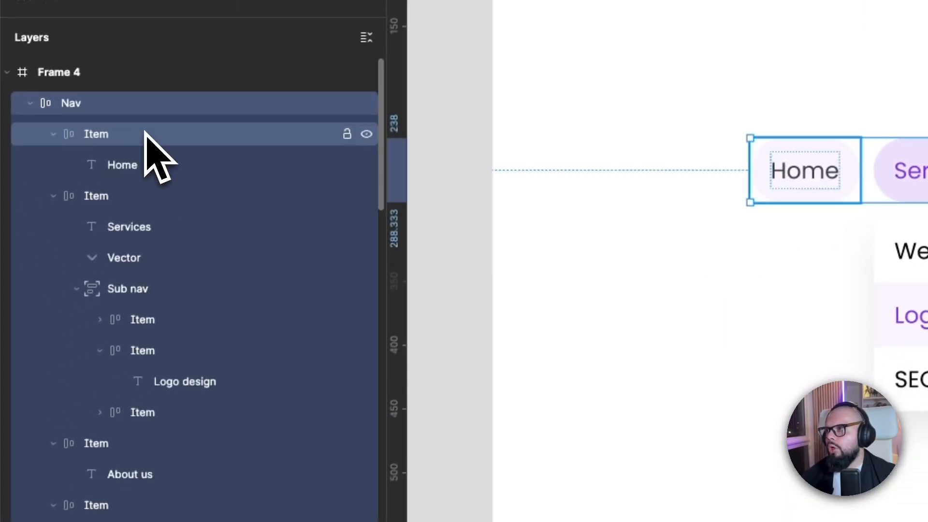
{"action": "left_click", "coordinate": [145, 134]}
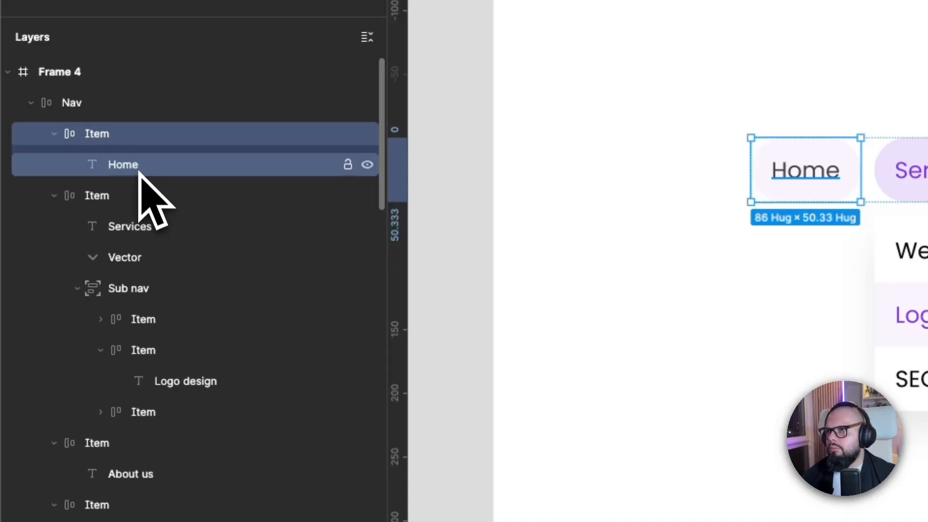
{"action": "left_click", "coordinate": [141, 170]}
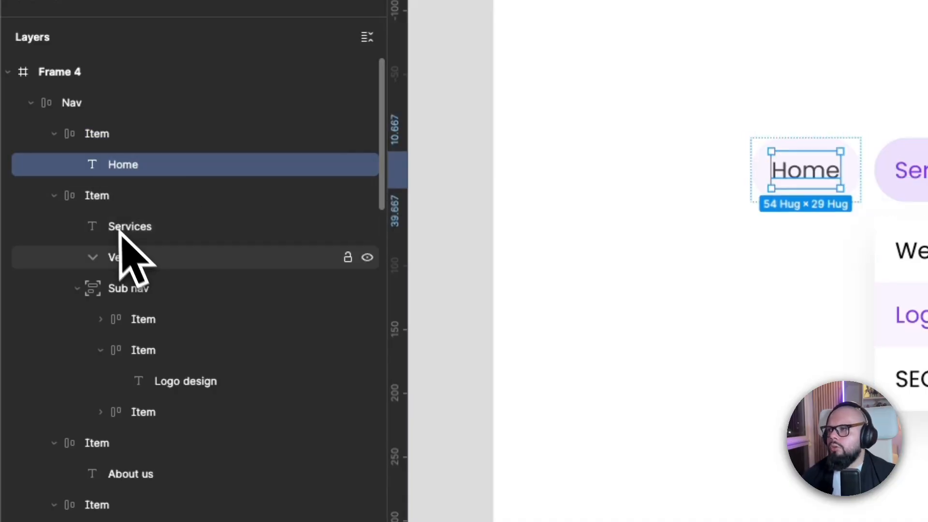
{"action": "left_click", "coordinate": [122, 199]}
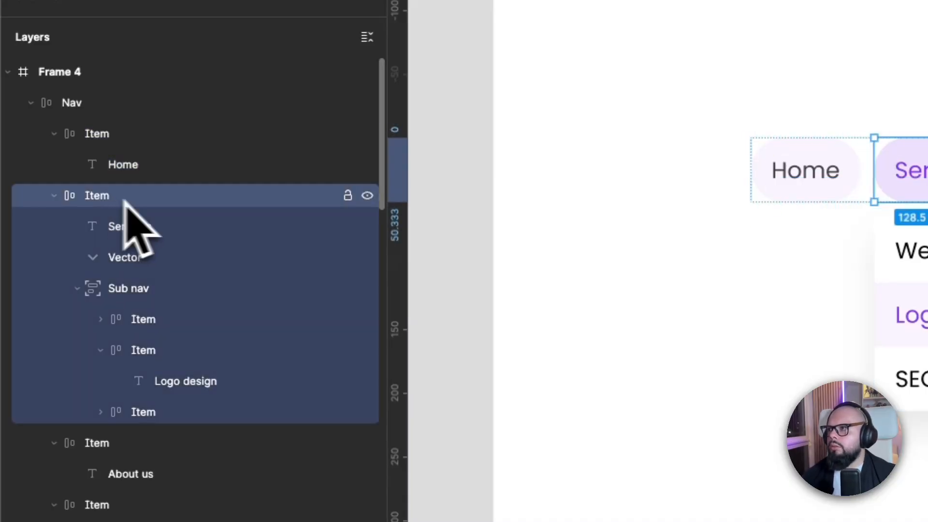
{"action": "left_click", "coordinate": [78, 289]}
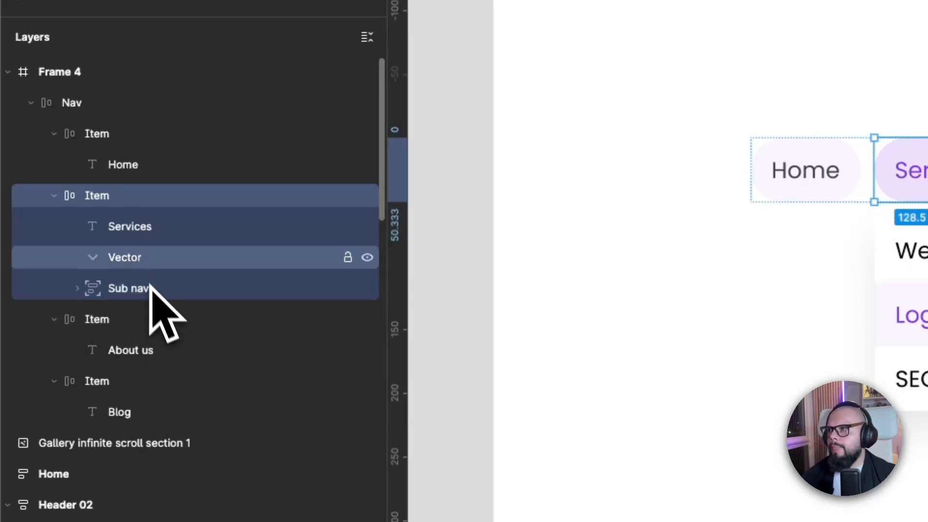
{"action": "left_click", "coordinate": [138, 258]}
{"action": "left_click", "coordinate": [147, 290]}
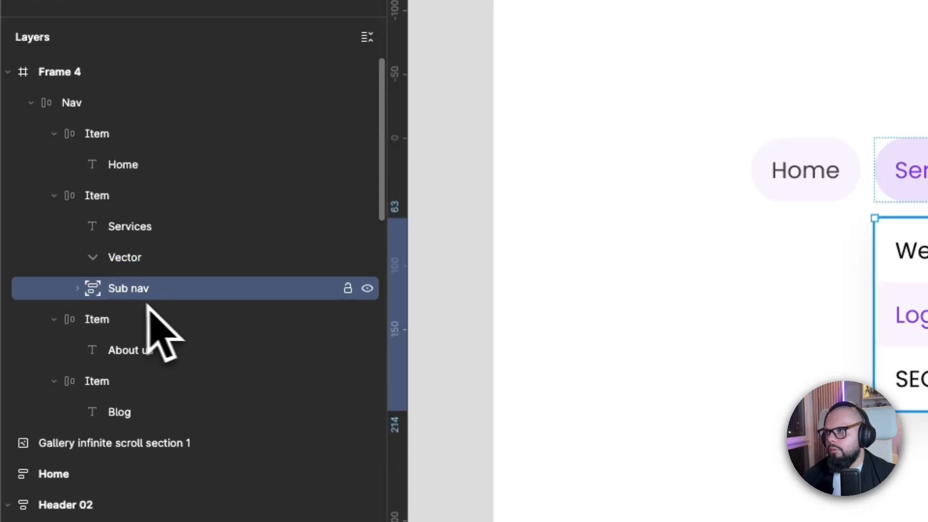
{"action": "left_click", "coordinate": [77, 289]}
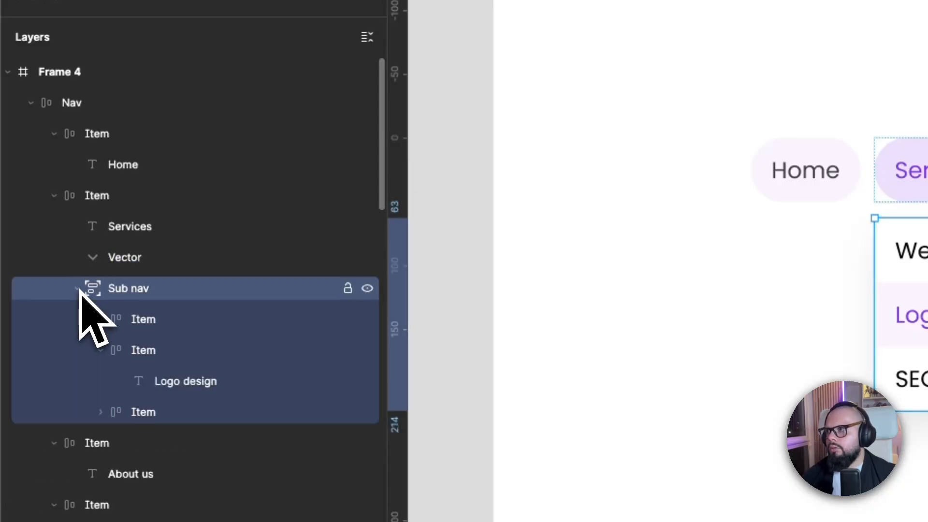
{"action": "left_click", "coordinate": [100, 350]}
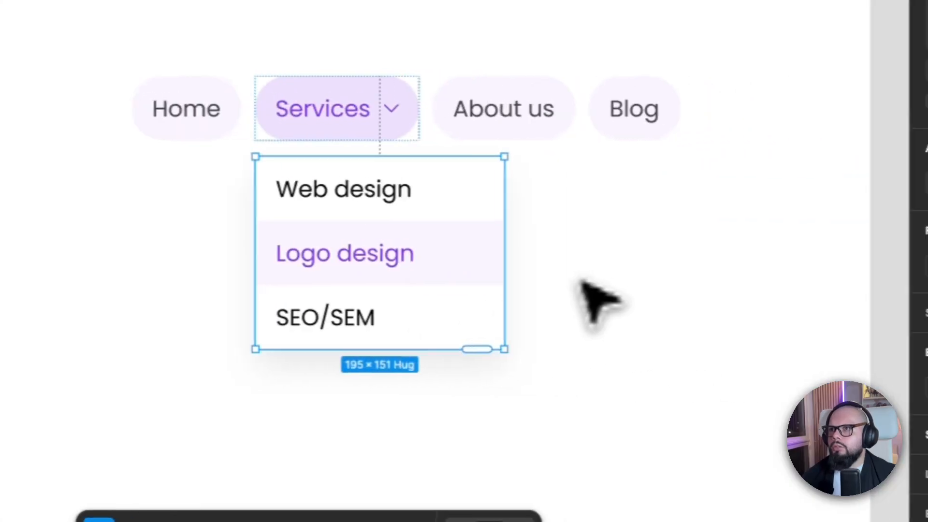
Move the Nav frame up within Frame 4 to about X 176, Y 111
{"action": "left_click", "coordinate": [603, 279]}
{"action": "scroll", "coordinate": [787, 205], "scroll_direction": "down", "scroll_amount": 5}
{"action": "scroll", "coordinate": [387, 191], "scroll_direction": "up", "scroll_amount": 5}
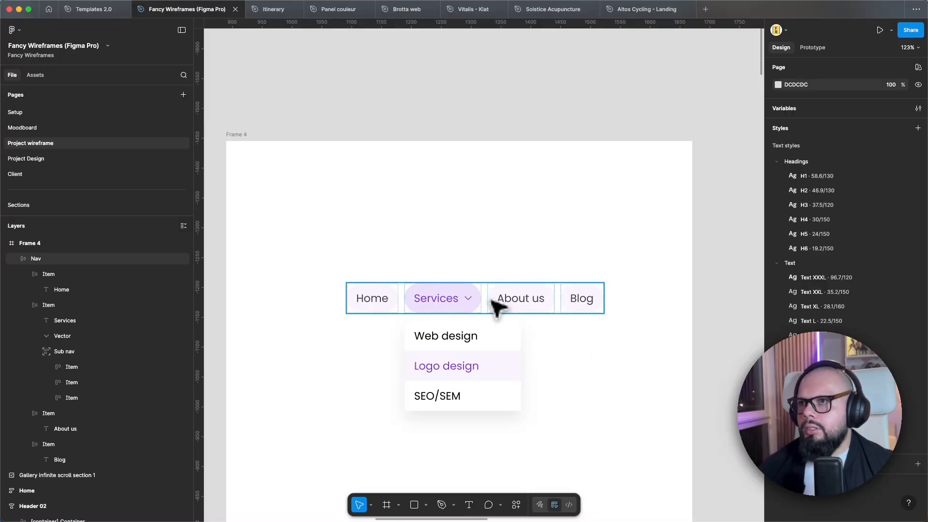
{"action": "left_click_drag", "start_coordinate": [496, 307], "coordinate": [481, 228]}
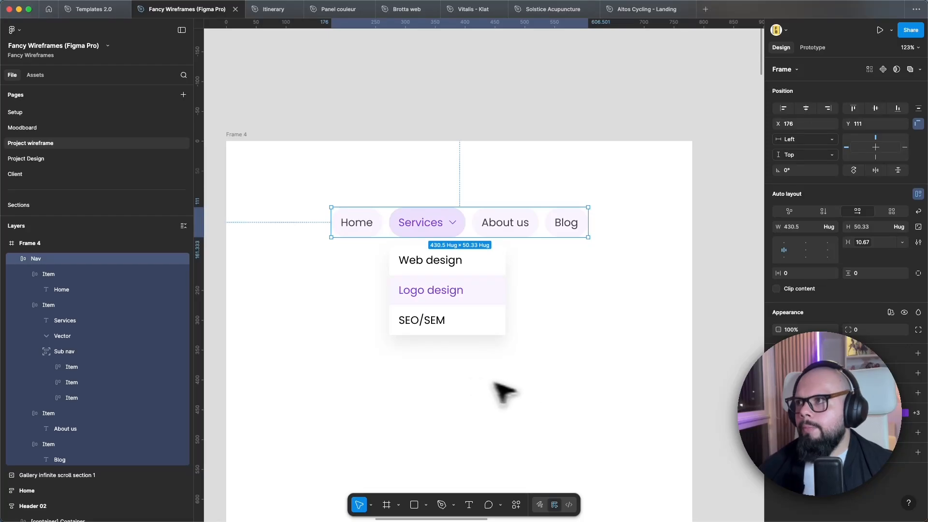
Examine the layer structure and class names of Header 02's navigation and compare its design with the menu in Frame 4
{"action": "scroll", "coordinate": [453, 387], "scroll_direction": "down", "scroll_amount": 5}
{"action": "scroll", "coordinate": [453, 387], "scroll_direction": "down", "scroll_amount": 5}
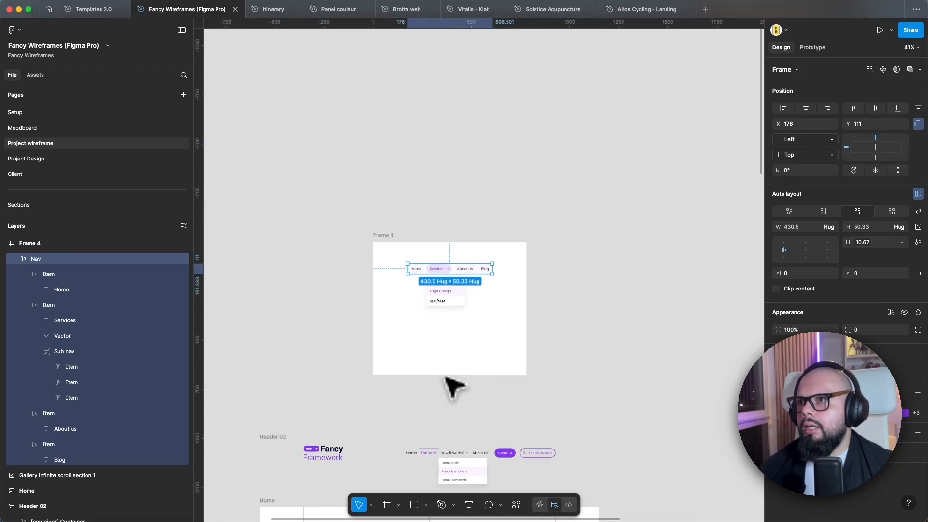
{"action": "scroll", "coordinate": [452, 334], "scroll_direction": "down", "scroll_amount": 3}
{"action": "scroll", "coordinate": [459, 347], "scroll_direction": "up", "scroll_amount": 5}
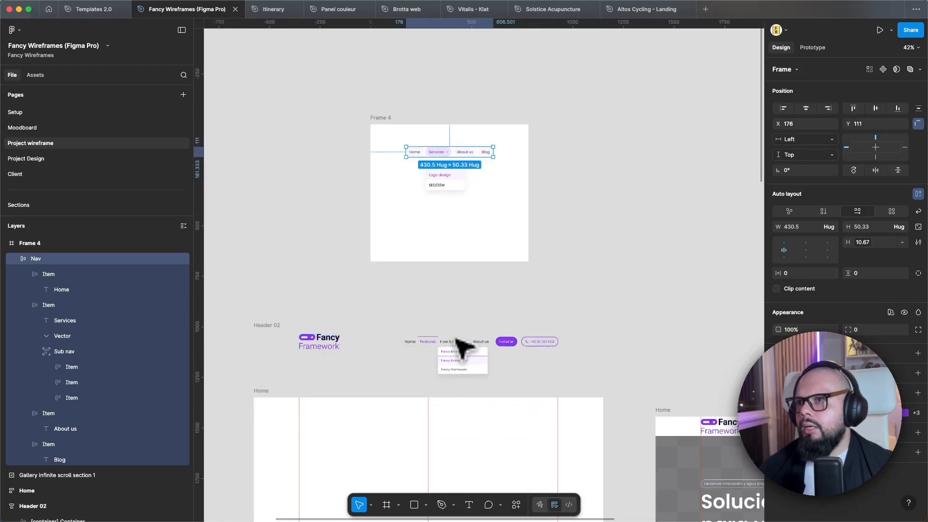
{"action": "scroll", "coordinate": [456, 351], "scroll_direction": "up", "scroll_amount": 1}
{"action": "left_click", "coordinate": [455, 353]}
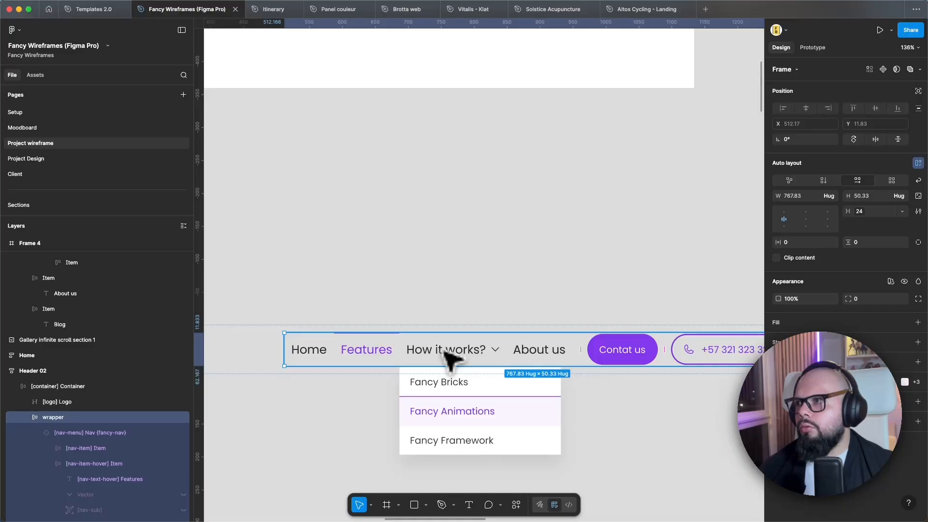
{"action": "scroll", "coordinate": [104, 434], "scroll_direction": "down", "scroll_amount": 2}
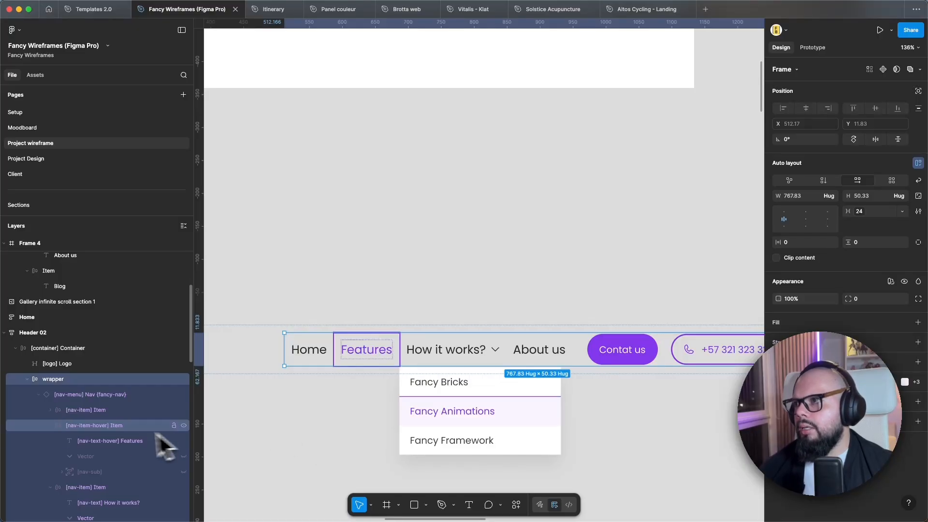
{"action": "scroll", "coordinate": [125, 421], "scroll_direction": "down", "scroll_amount": 3}
{"action": "scroll", "coordinate": [100, 422], "scroll_direction": "down", "scroll_amount": 2}
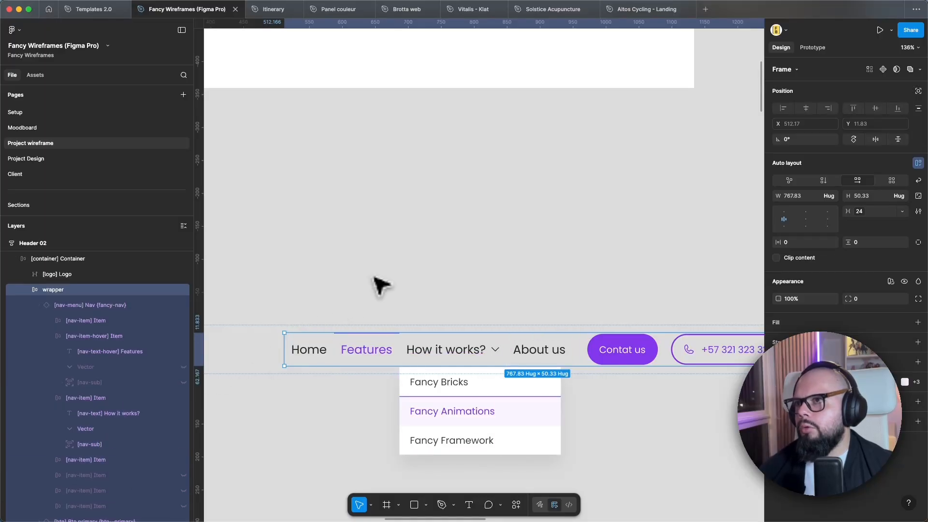
{"action": "left_click", "coordinate": [387, 283]}
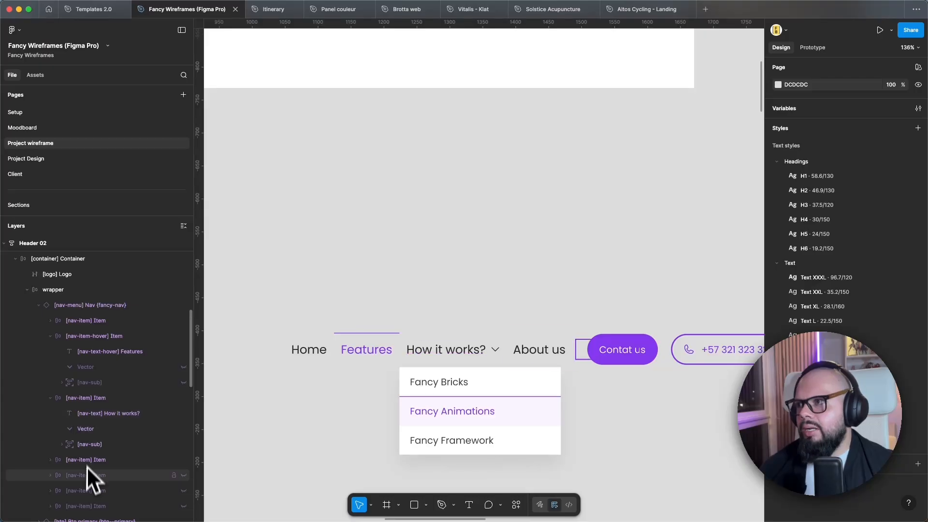
{"action": "scroll", "coordinate": [494, 411], "scroll_direction": "up", "scroll_amount": 4}
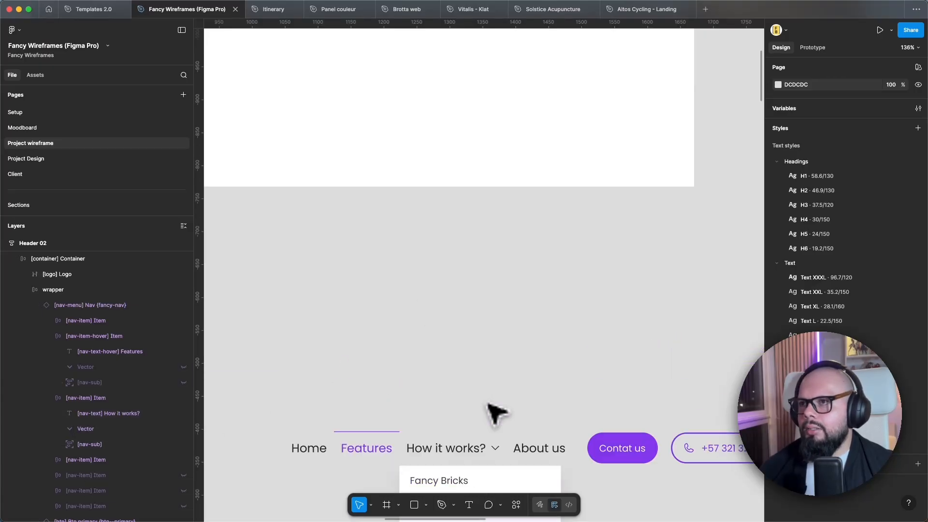
{"action": "scroll", "coordinate": [491, 415], "scroll_direction": "down", "scroll_amount": 1}
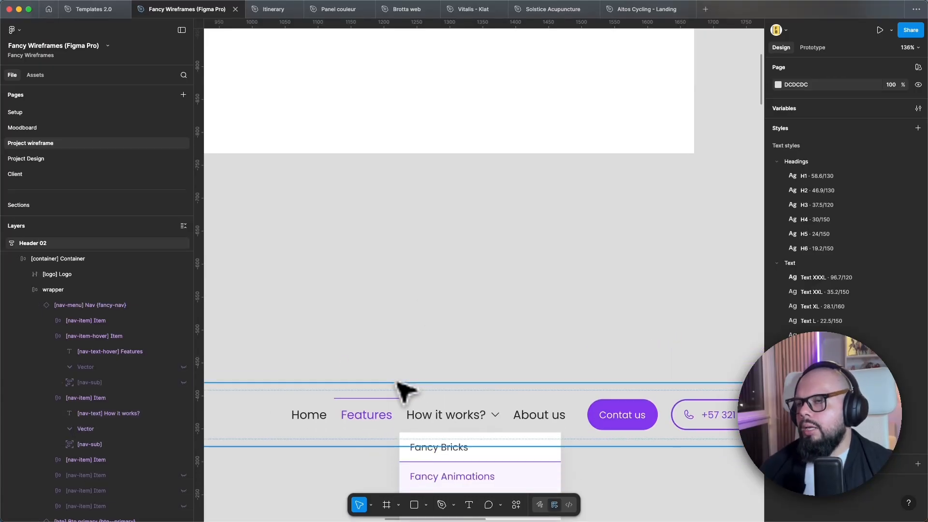
{"action": "scroll", "coordinate": [483, 338], "scroll_direction": "up", "scroll_amount": 1}
{"action": "scroll", "coordinate": [530, 365], "scroll_direction": "down", "scroll_amount": 5}
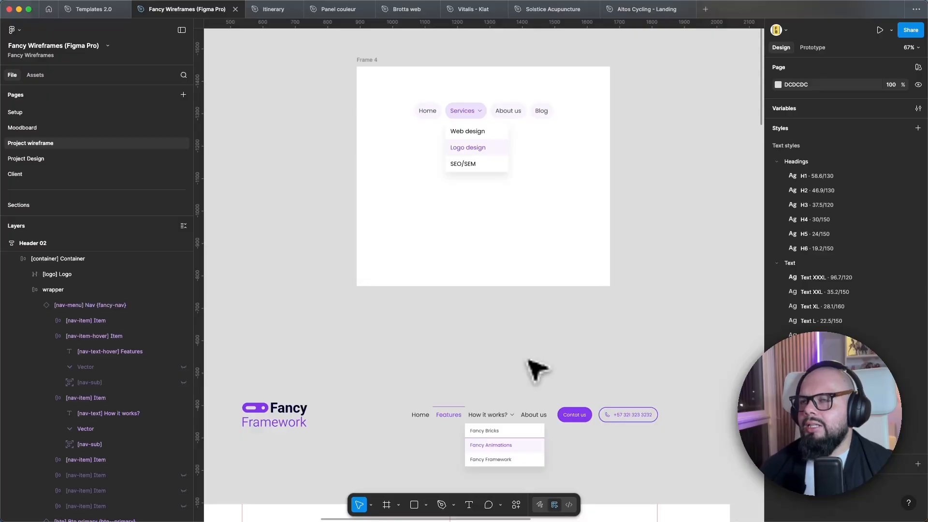
{"action": "scroll", "coordinate": [537, 370], "scroll_direction": "up", "scroll_amount": 4}
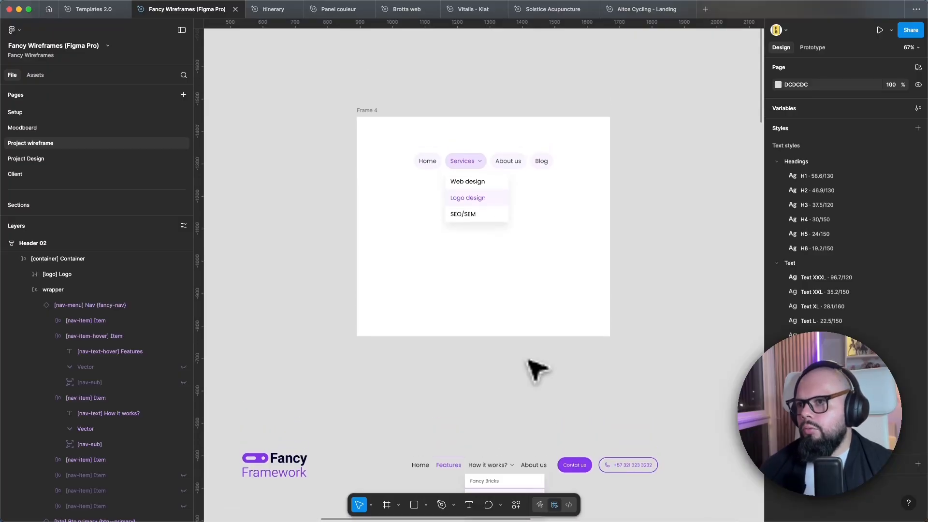
{"action": "scroll", "coordinate": [537, 370], "scroll_direction": "up", "scroll_amount": 6}
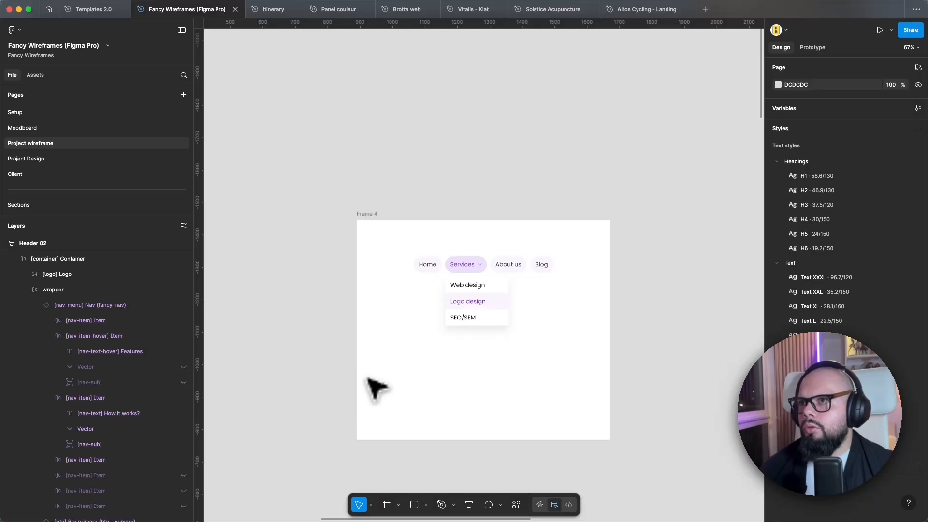
Move the Nav frame up and left, closer to Frame 4's upper-left corner
{"action": "scroll", "coordinate": [297, 367], "scroll_direction": "down", "scroll_amount": 1}
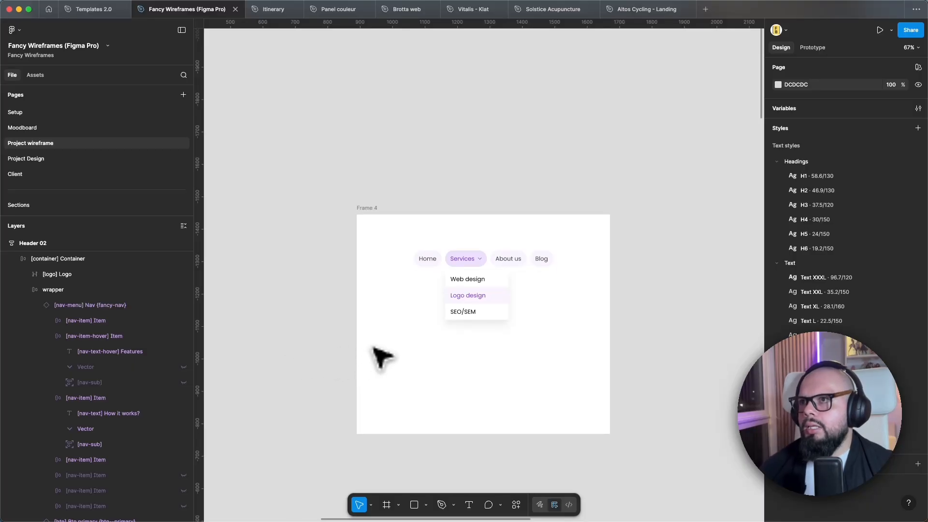
{"action": "scroll", "coordinate": [382, 357], "scroll_direction": "down", "scroll_amount": 3}
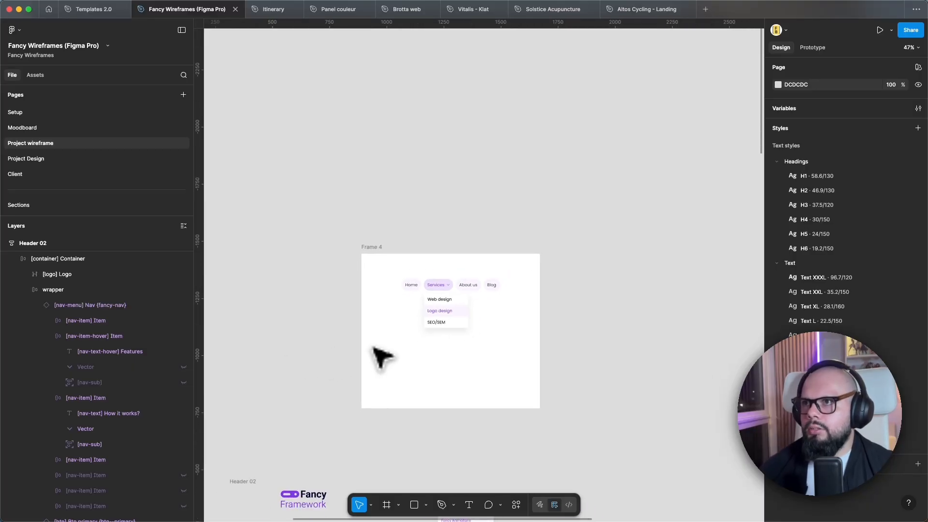
{"action": "left_click_drag", "start_coordinate": [463, 289], "coordinate": [454, 280]}
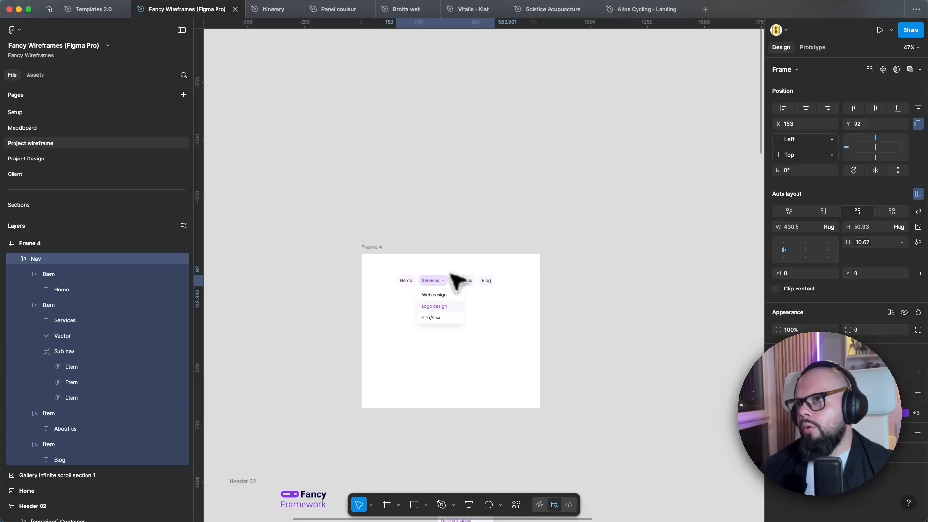
{"action": "left_click", "coordinate": [498, 341]}
{"action": "scroll", "coordinate": [499, 346], "scroll_direction": "down", "scroll_amount": 1}
{"action": "scroll", "coordinate": [499, 346], "scroll_direction": "down", "scroll_amount": 3}
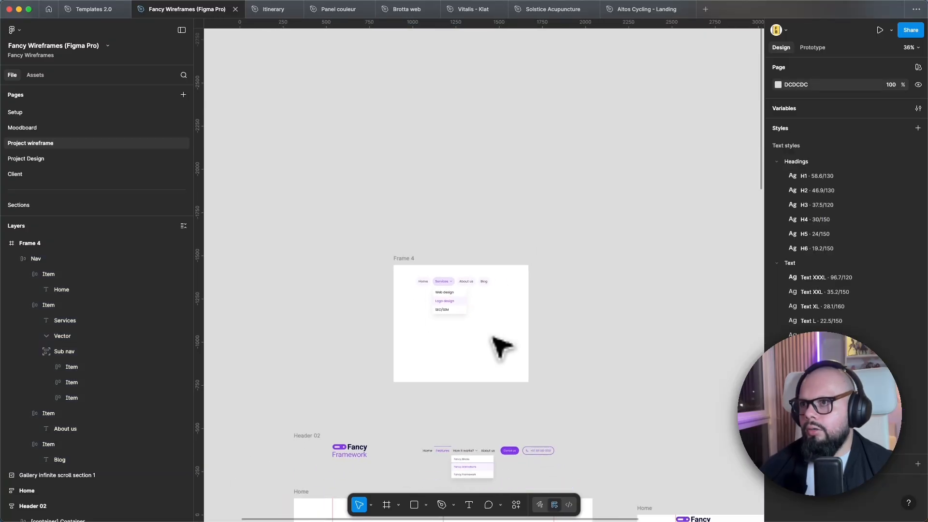
{"action": "scroll", "coordinate": [493, 338], "scroll_direction": "down", "scroll_amount": 1}
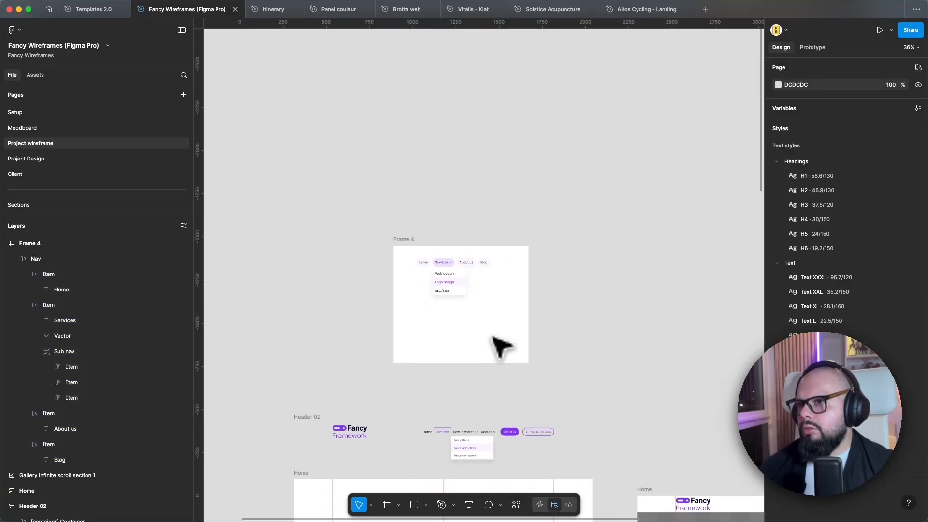
Align Frame 4's left edge with Header 02 at about X 313, Y -1456, and widen it to 1728
{"action": "left_click", "coordinate": [315, 410]}
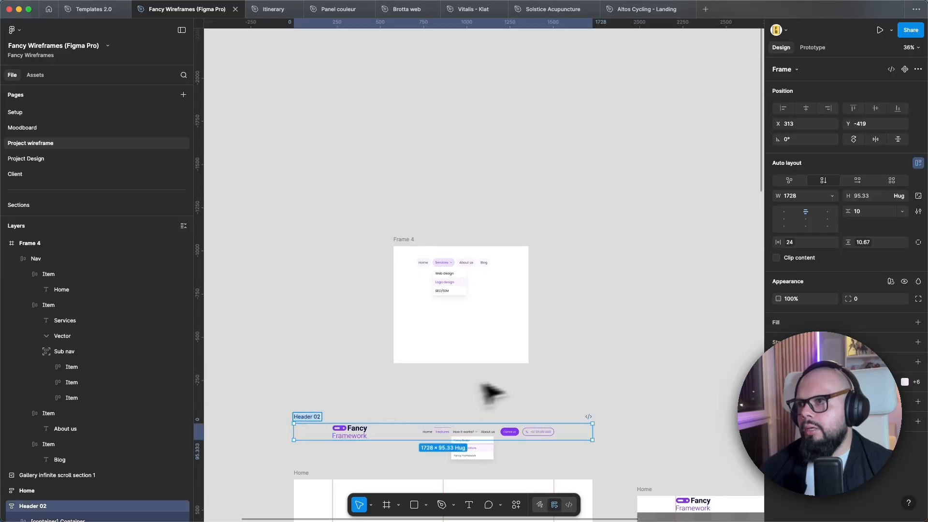
{"action": "scroll", "coordinate": [498, 377], "scroll_direction": "up", "scroll_amount": 1}
{"action": "left_click", "coordinate": [500, 343]}
{"action": "left_click_drag", "start_coordinate": [409, 258], "coordinate": [308, 255]}
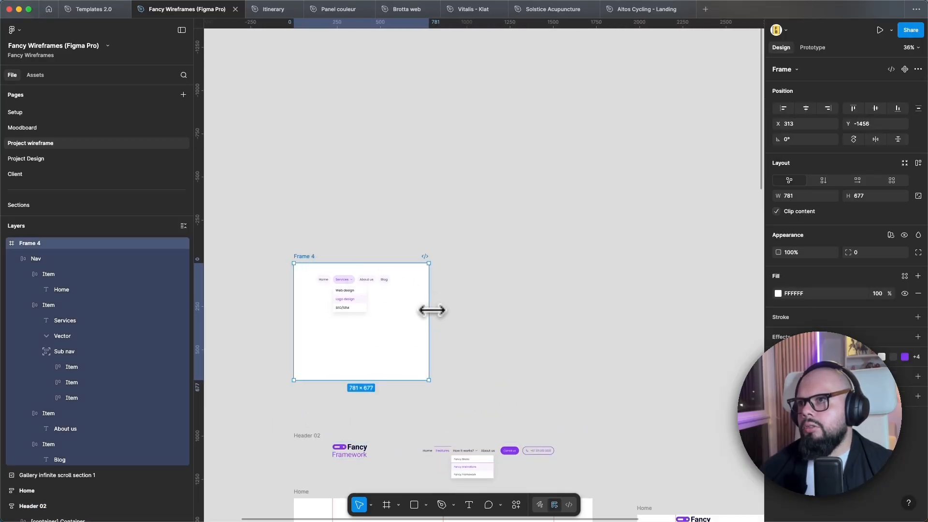
{"action": "left_click_drag", "start_coordinate": [432, 310], "coordinate": [609, 317]}
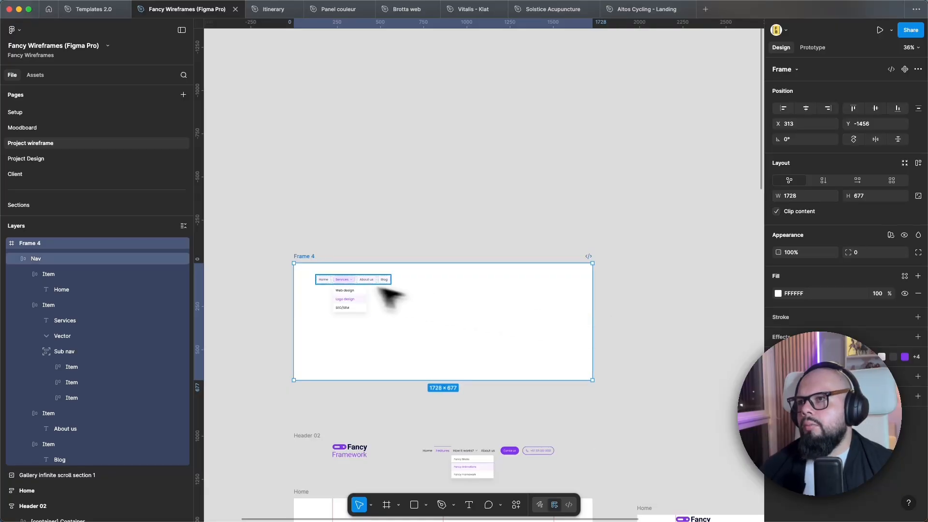
{"action": "left_click_drag", "start_coordinate": [352, 283], "coordinate": [482, 292]}
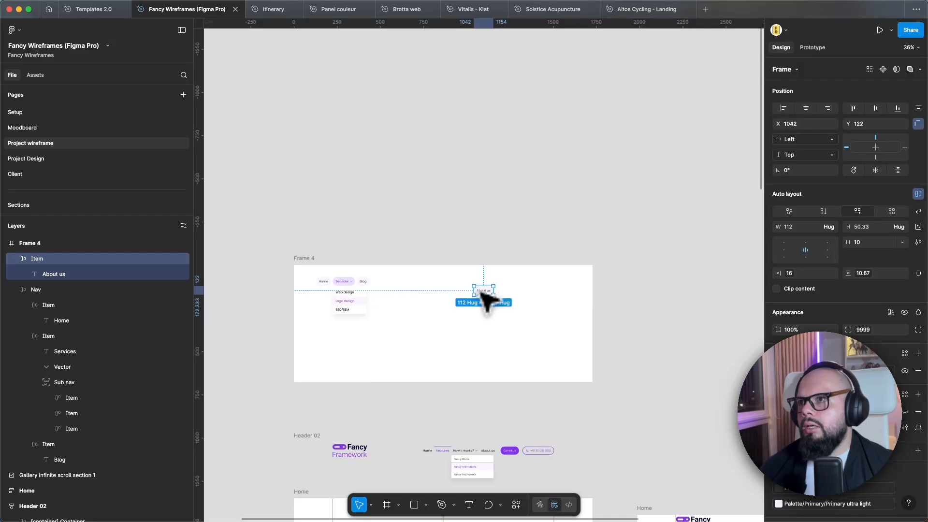
{"action": "key", "text": "super+z"}
{"action": "left_click", "coordinate": [479, 319]}
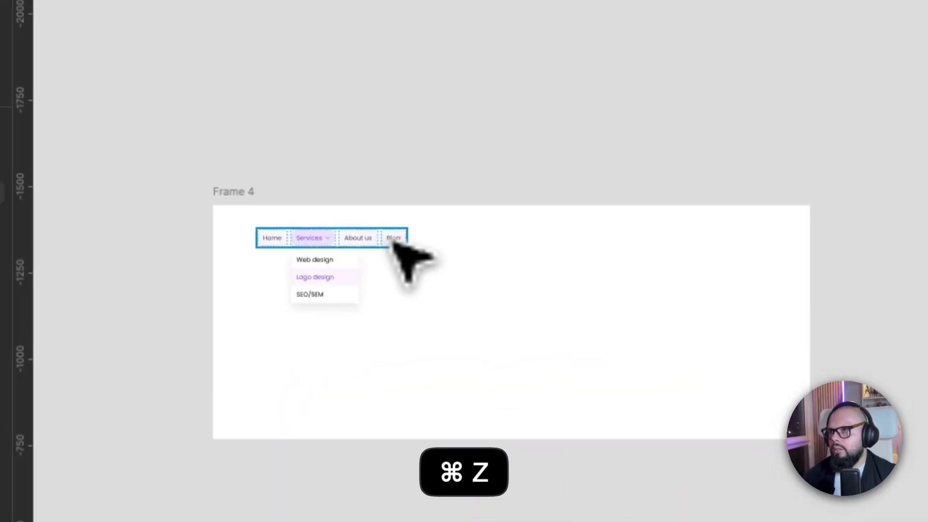
Move the whole Nav right within Frame 4 so it starts near the frame's horizontal centre
{"action": "left_click_drag", "start_coordinate": [370, 283], "coordinate": [460, 294]}
{"action": "left_click_drag", "start_coordinate": [545, 261], "coordinate": [641, 236]}
{"action": "left_click", "coordinate": [669, 382]}
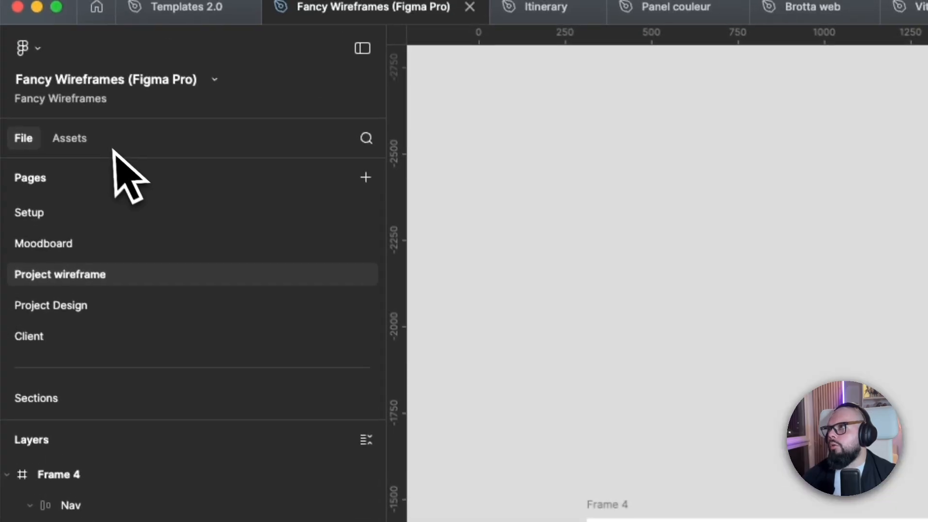
Search the file's component assets for "butt" and place a Btn primary instance in Frame 4, below and left of the Nav
{"action": "left_click", "coordinate": [87, 142]}
{"action": "left_click", "coordinate": [117, 233]}
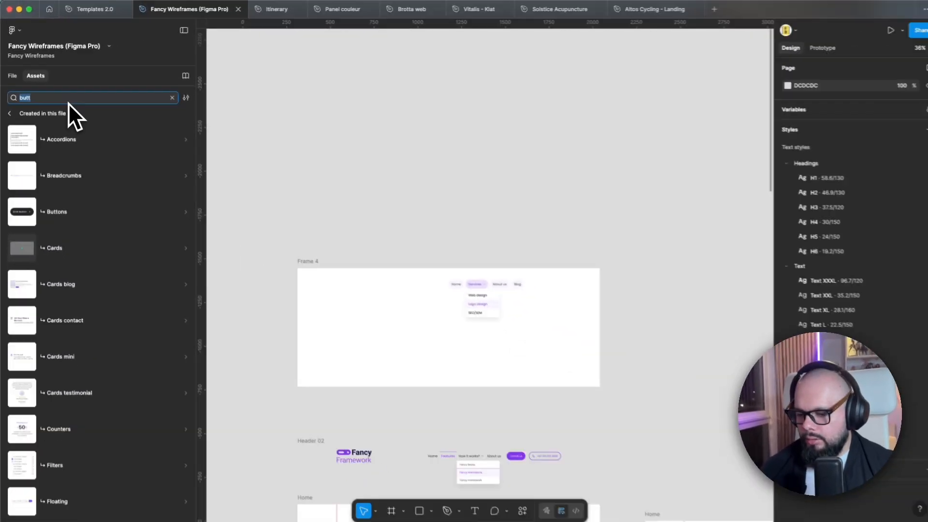
{"action": "type", "text": "butt"}
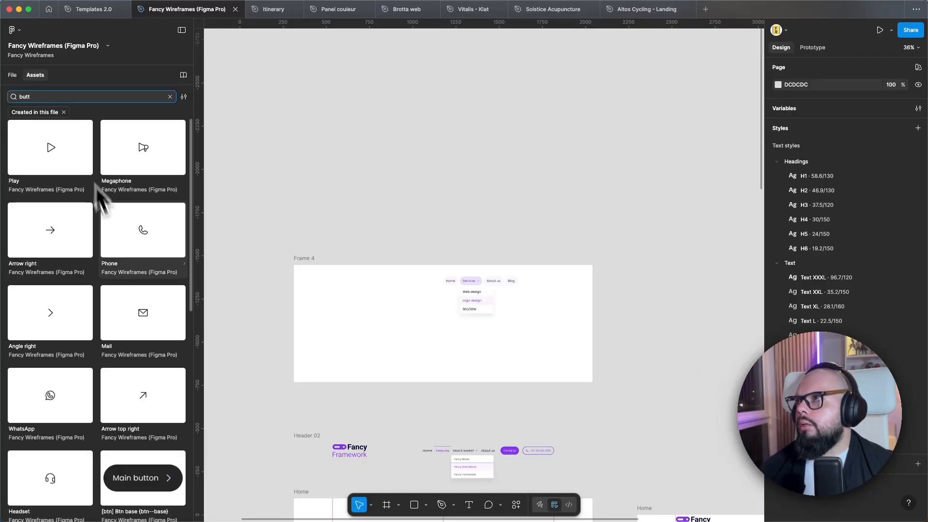
{"action": "scroll", "coordinate": [139, 382], "scroll_direction": "down", "scroll_amount": 10}
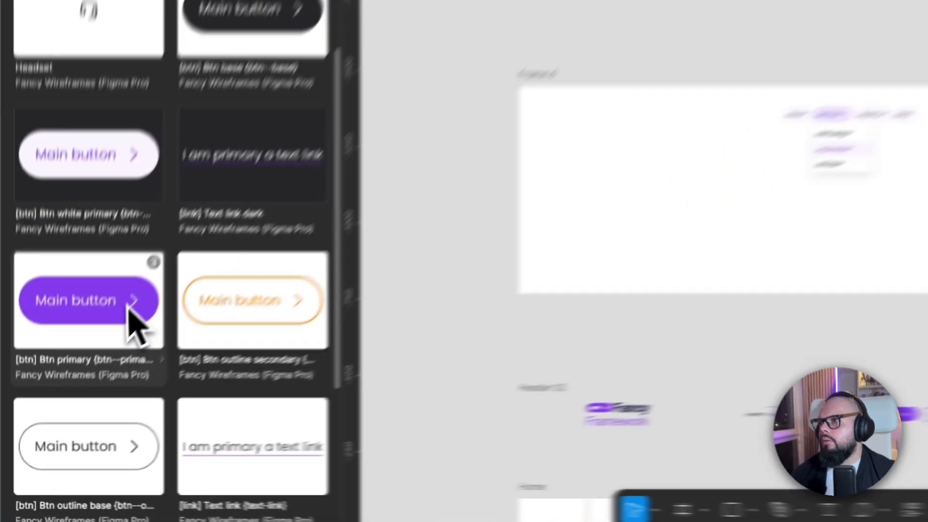
{"action": "left_click_drag", "start_coordinate": [77, 357], "coordinate": [379, 334]}
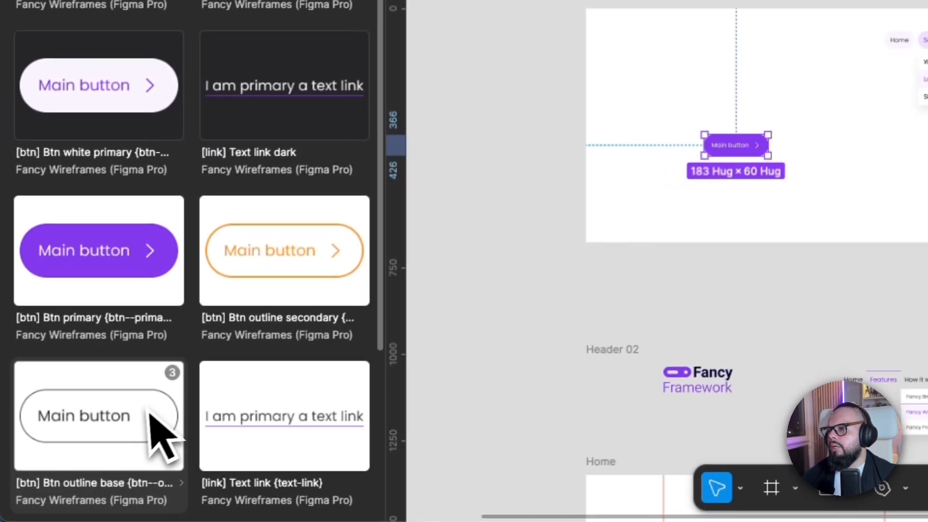
Place a Btn outline base and a Btn outline instance in a row to the right of the primary button
{"action": "scroll", "coordinate": [103, 309], "scroll_direction": "down", "scroll_amount": 1}
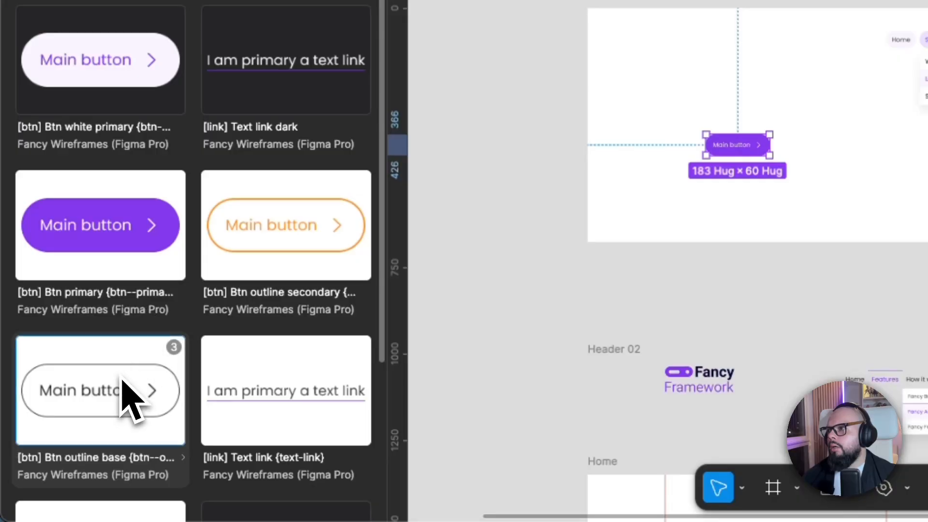
{"action": "left_click_drag", "start_coordinate": [120, 379], "coordinate": [822, 163]}
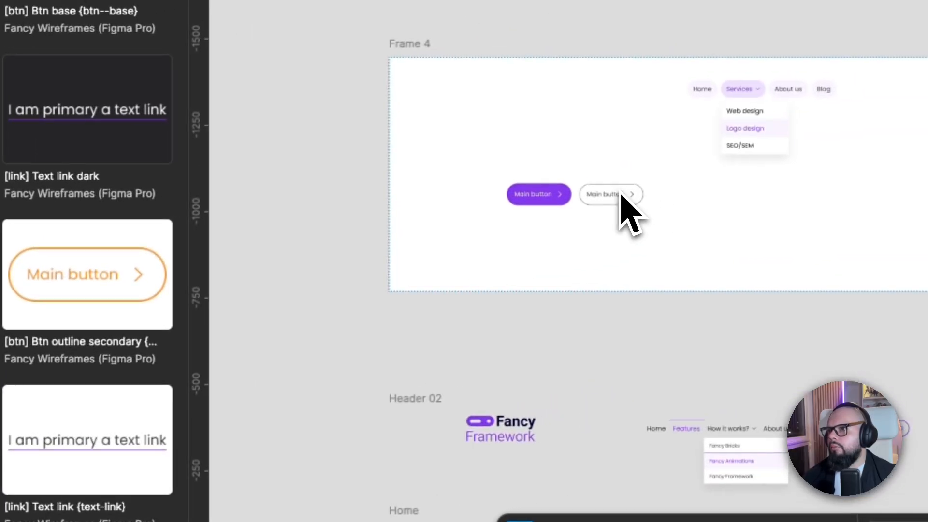
{"action": "left_click_drag", "start_coordinate": [620, 191], "coordinate": [621, 192]}
{"action": "scroll", "coordinate": [84, 256], "scroll_direction": "down", "scroll_amount": 4}
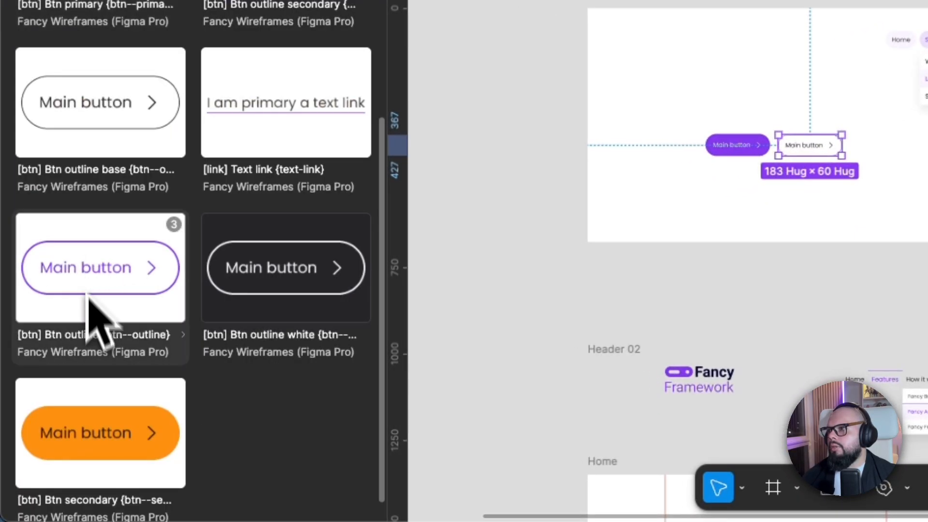
{"action": "left_click_drag", "start_coordinate": [110, 303], "coordinate": [887, 159]}
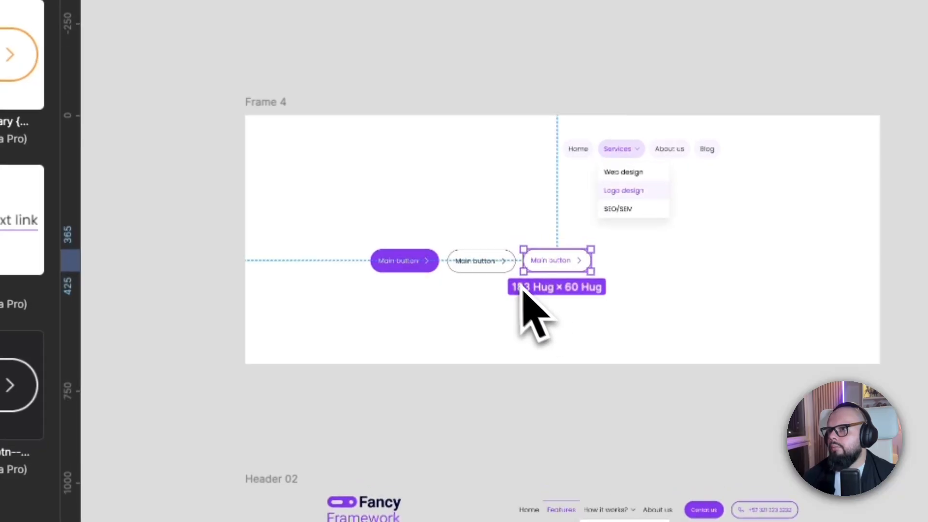
{"action": "left_click", "coordinate": [536, 295]}
Hide the right icon on the outline, outline base and primary buttons in Frame 4
{"action": "scroll", "coordinate": [507, 265], "scroll_direction": "up", "scroll_amount": 5}
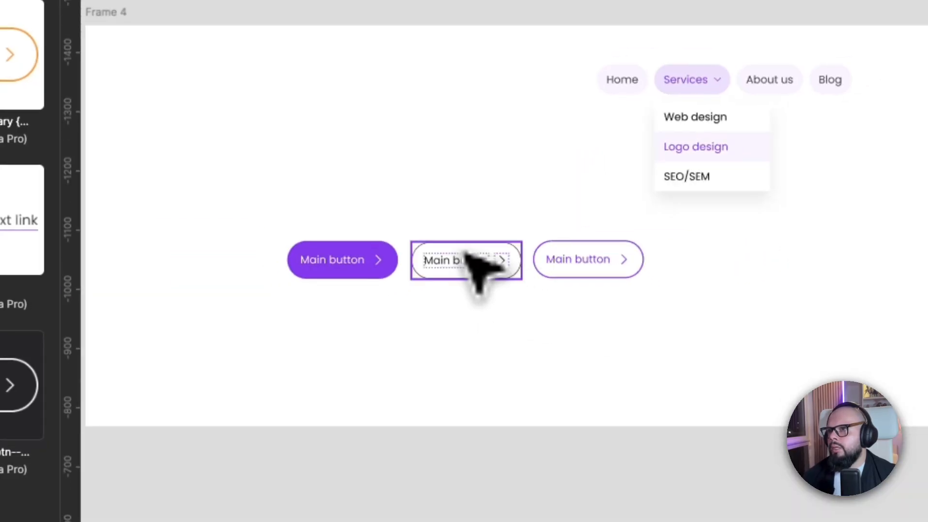
{"action": "left_click", "coordinate": [497, 266]}
{"action": "left_click", "coordinate": [570, 272]}
{"action": "left_click", "coordinate": [513, 273], "text": "shift"}
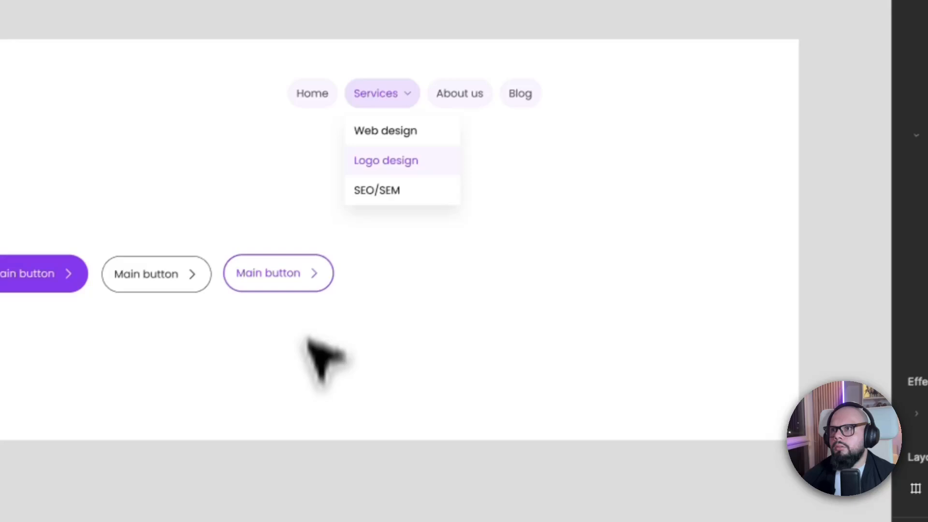
{"action": "left_click", "coordinate": [620, 259]}
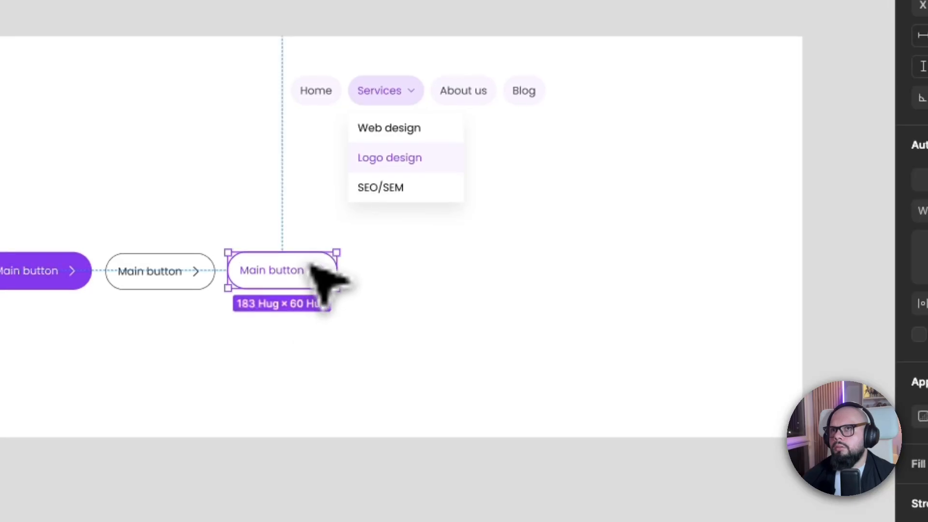
{"action": "left_click", "coordinate": [770, 129]}
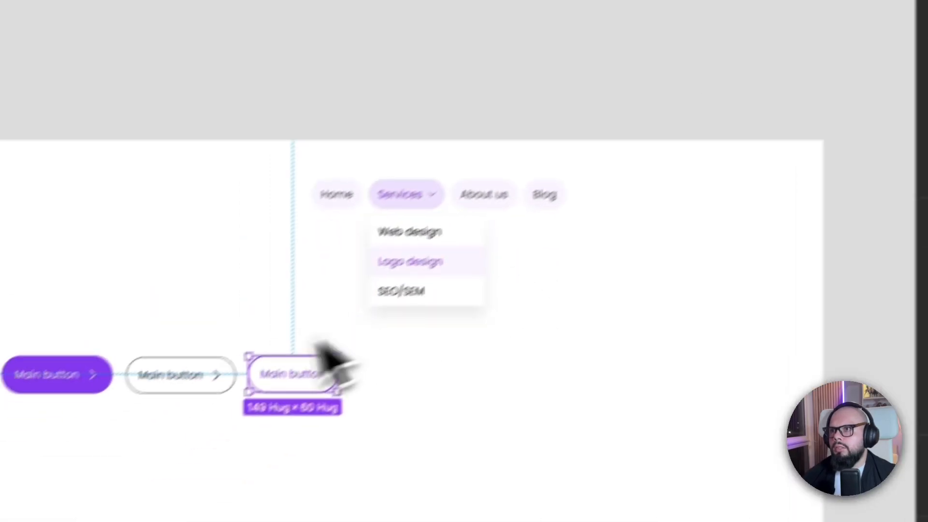
{"action": "left_click", "coordinate": [223, 373]}
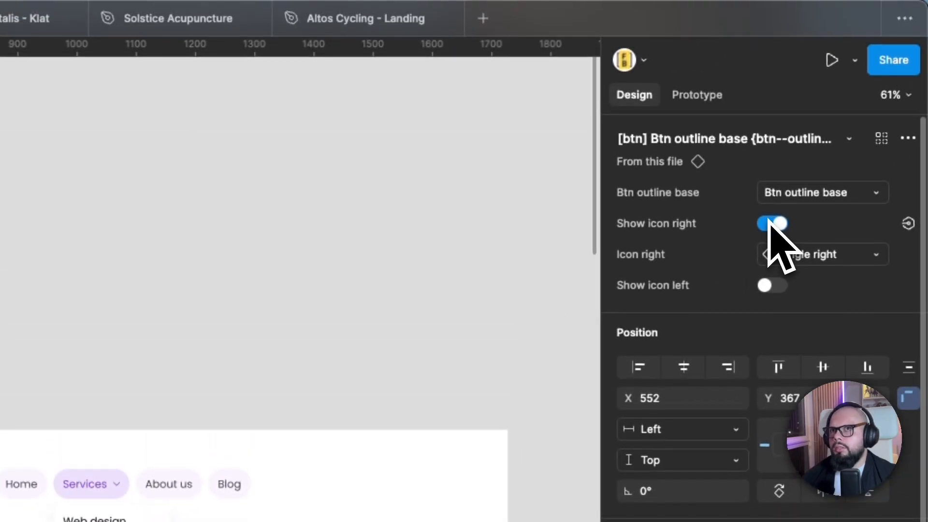
{"action": "left_click", "coordinate": [769, 222]}
{"action": "left_click", "coordinate": [202, 397]}
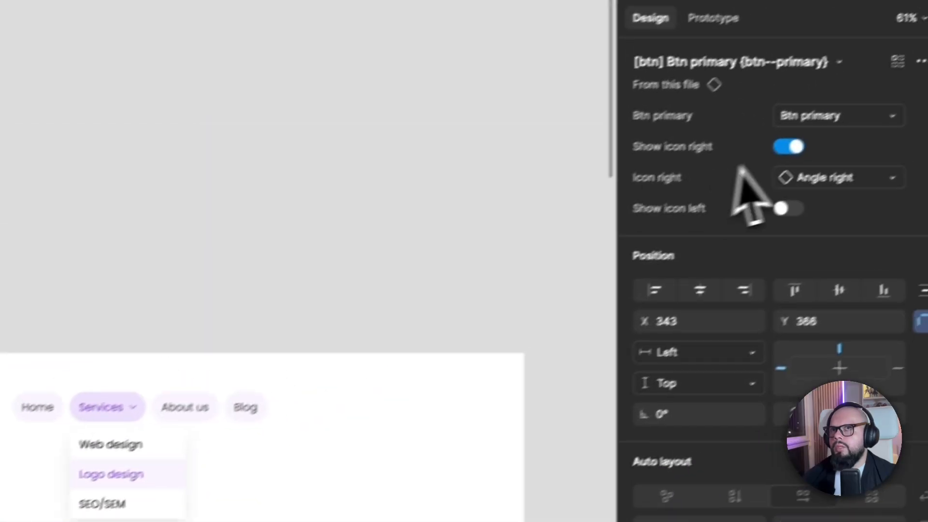
{"action": "left_click", "coordinate": [788, 147]}
Delete the Btn outline base instance and move the purple outline button beside the primary one, vertically aligned with it
{"action": "left_click", "coordinate": [259, 332]}
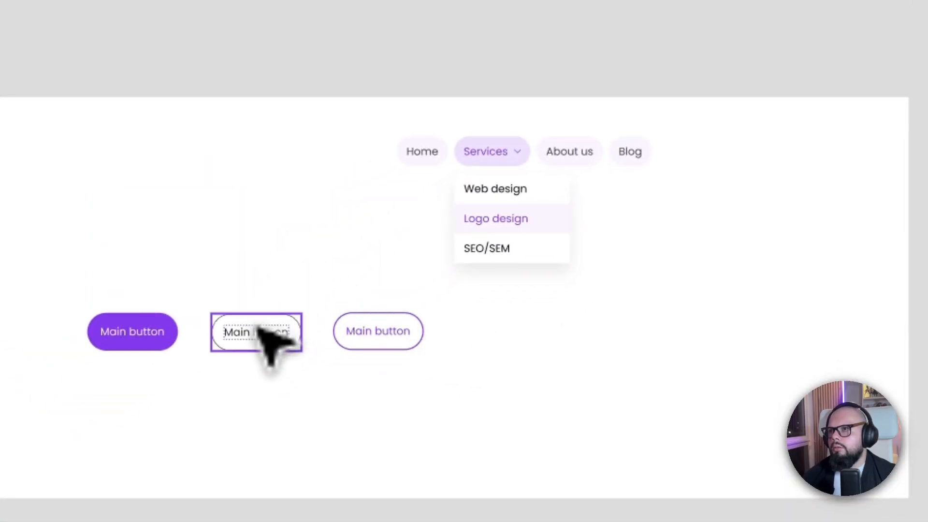
{"action": "left_click", "coordinate": [260, 330]}
{"action": "key", "text": "BackSpace"}
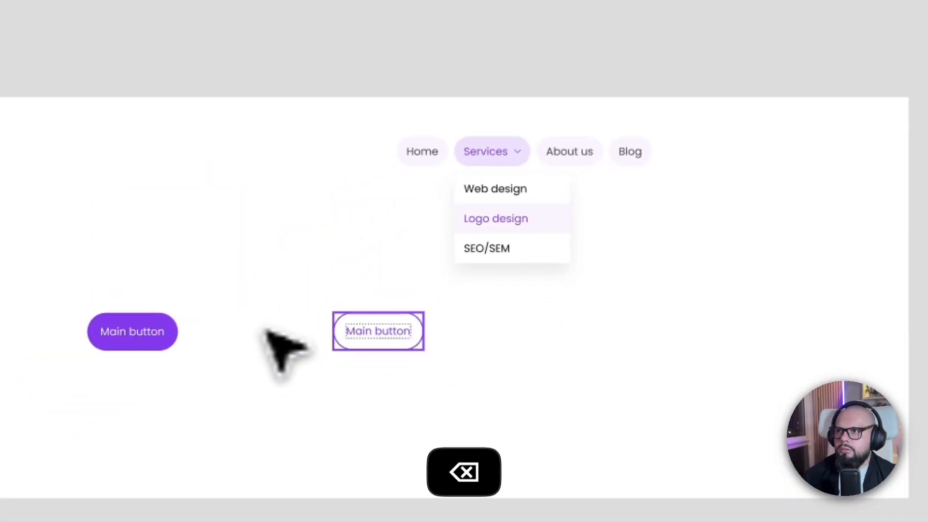
{"action": "left_click_drag", "start_coordinate": [350, 338], "coordinate": [263, 338]}
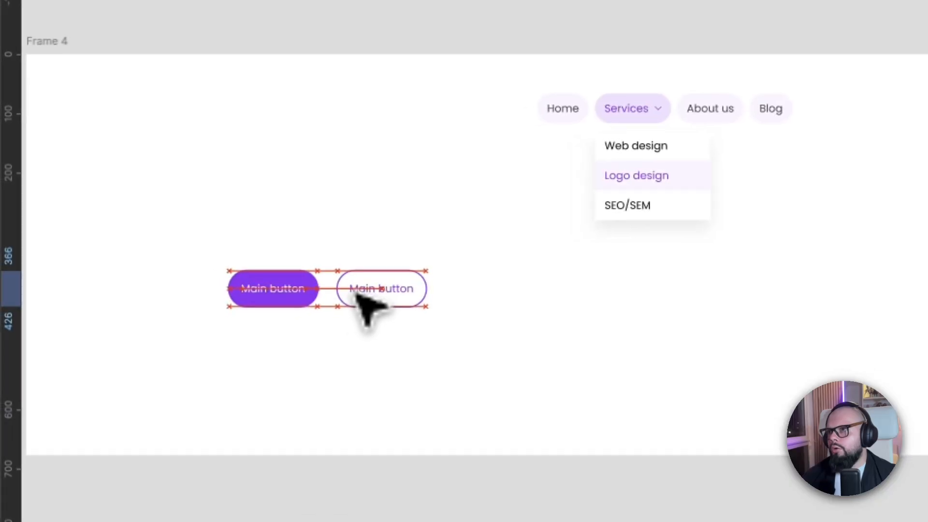
{"action": "left_click_drag", "start_coordinate": [358, 298], "coordinate": [355, 290]}
{"action": "left_click", "coordinate": [350, 225]}
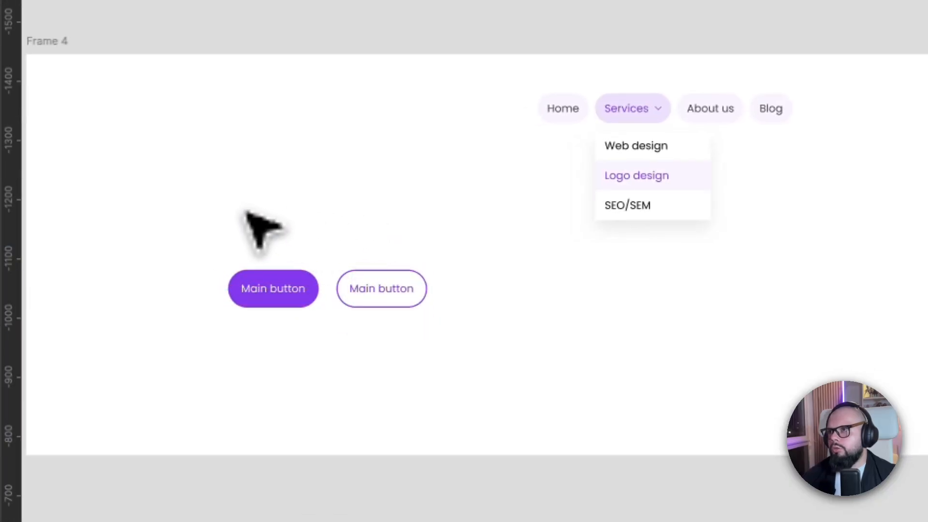
Wrap the two buttons in a horizontal auto layout and set its gap to the space-m variable
{"action": "left_click_drag", "start_coordinate": [245, 213], "coordinate": [428, 328]}
{"action": "key", "text": "shift+a"}
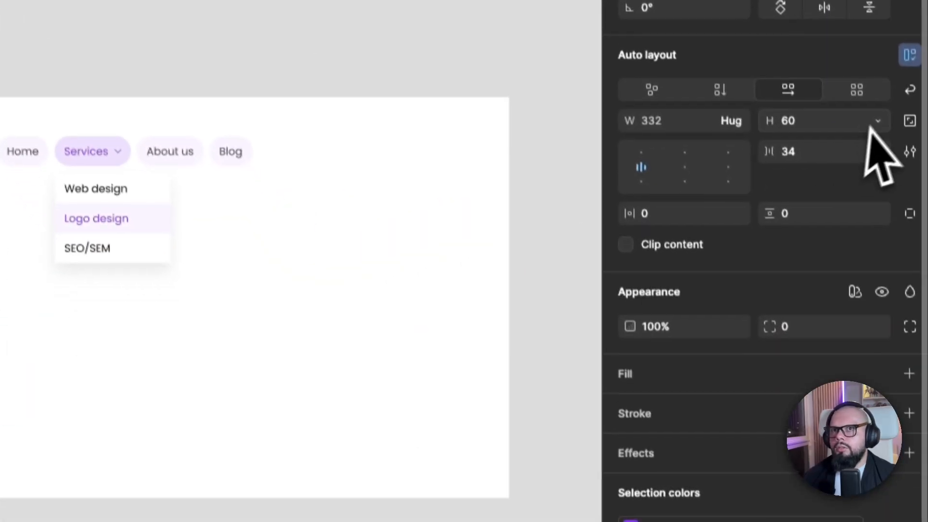
{"action": "left_click", "coordinate": [877, 117]}
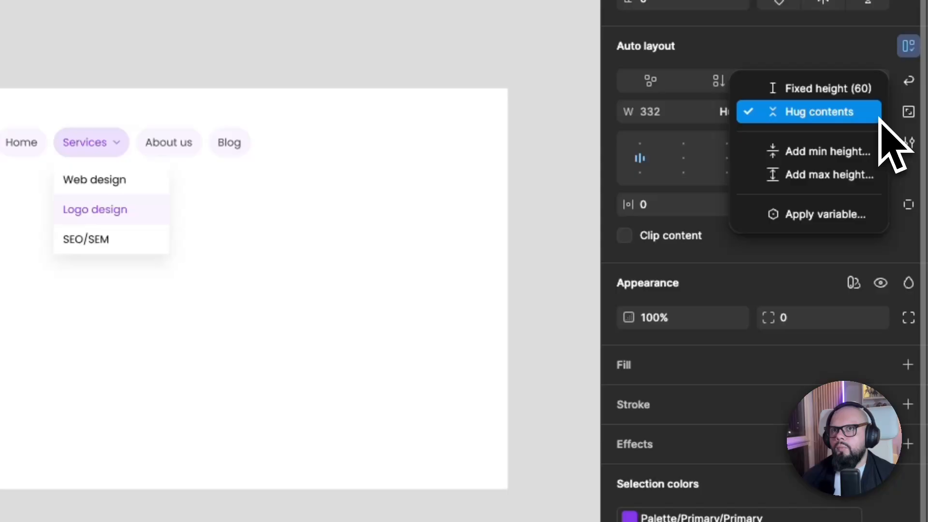
{"action": "left_click", "coordinate": [830, 215]}
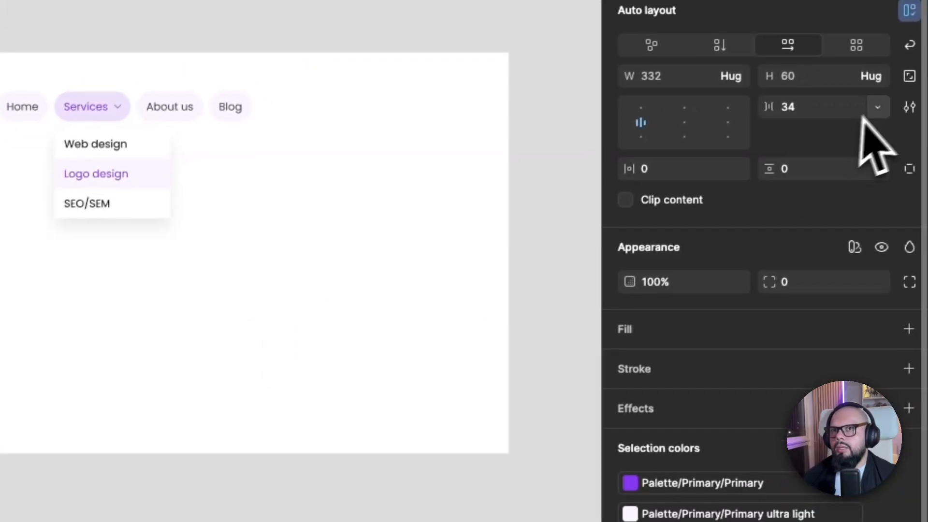
{"action": "left_click", "coordinate": [877, 106]}
{"action": "left_click", "coordinate": [838, 170]}
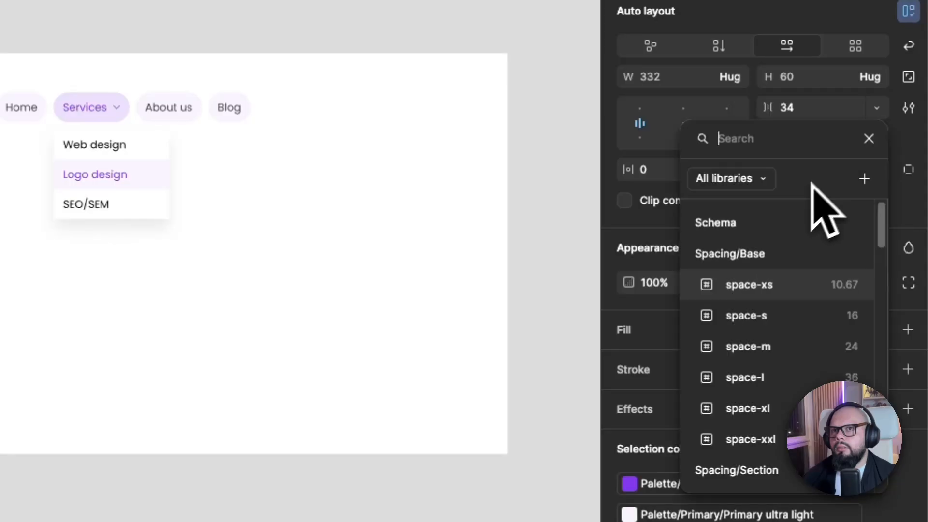
{"action": "left_click", "coordinate": [763, 351]}
Move the button group just right of the Nav's Blog item, at about X 1331, Y 61
{"action": "left_click", "coordinate": [257, 303]}
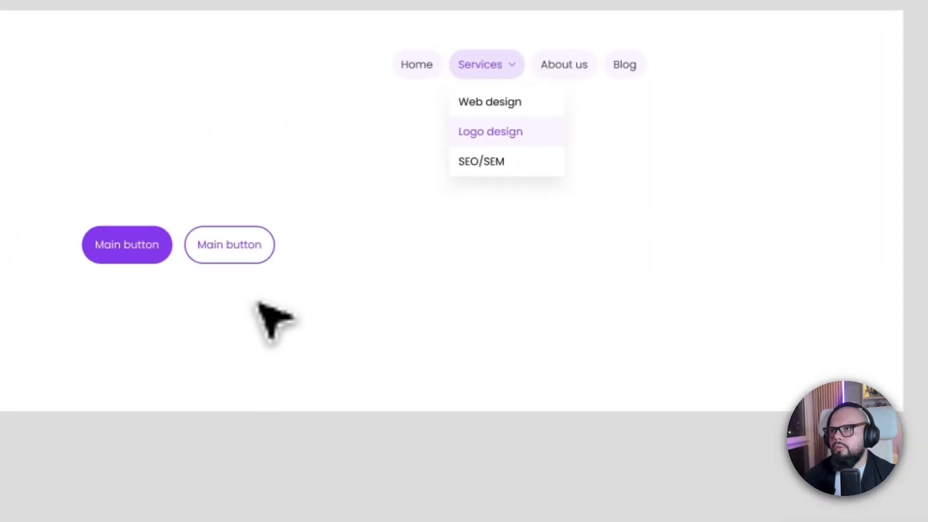
{"action": "left_click_drag", "start_coordinate": [233, 248], "coordinate": [425, 300]}
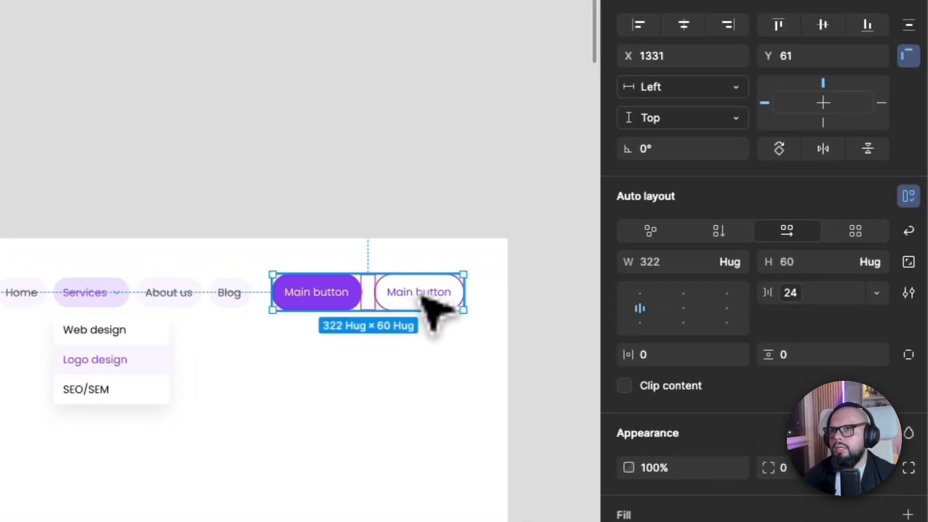
Switch the outline button and the primary button in the header's button group to their smaller variants
{"action": "double_click", "coordinate": [423, 297]}
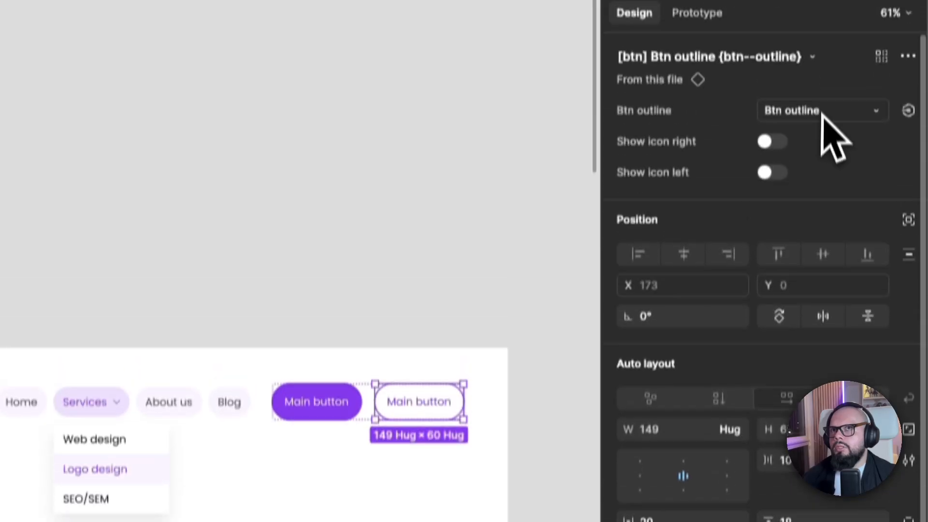
{"action": "left_click", "coordinate": [822, 3]}
{"action": "left_click", "coordinate": [810, 25]}
{"action": "left_click", "coordinate": [329, 425]}
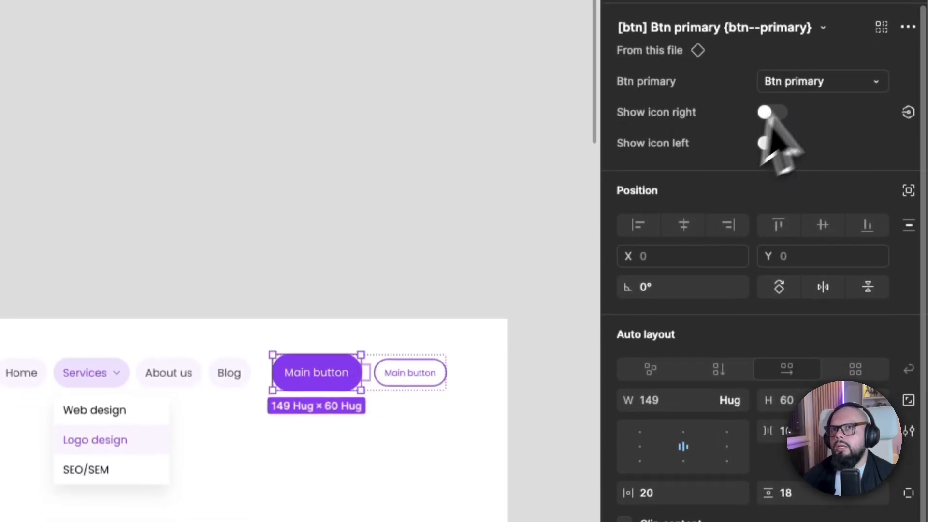
{"action": "left_click", "coordinate": [797, 125]}
{"action": "left_click", "coordinate": [769, 103]}
{"action": "left_click", "coordinate": [350, 486]}
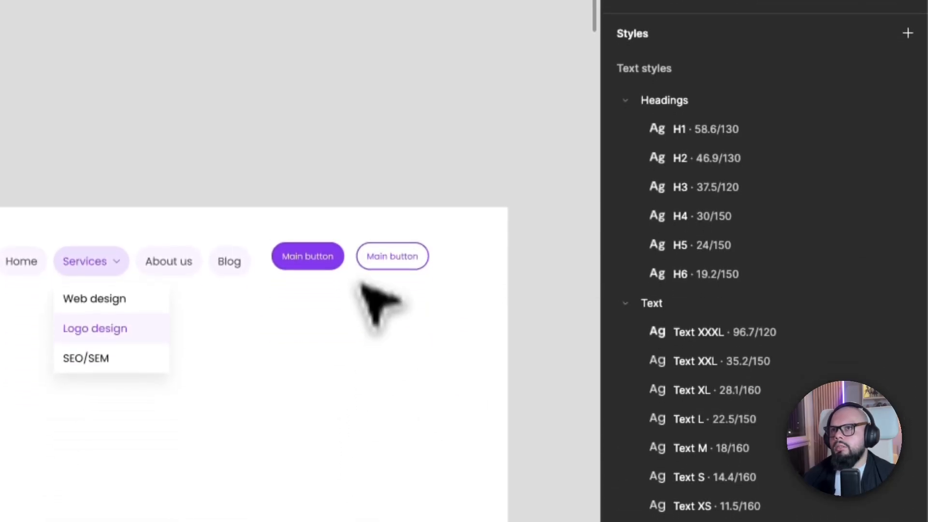
Move the button group in line with the Nav, slightly away from its Blog item, at about X 1354, Y 70
{"action": "left_click_drag", "start_coordinate": [353, 361], "coordinate": [363, 358]}
{"action": "left_click_drag", "start_coordinate": [365, 251], "coordinate": [367, 254]}
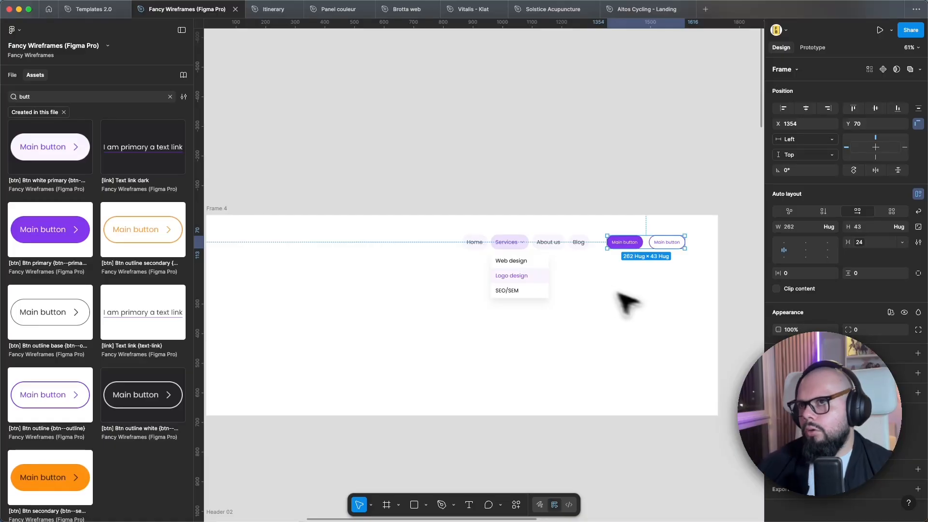
{"action": "left_click", "coordinate": [585, 242]}
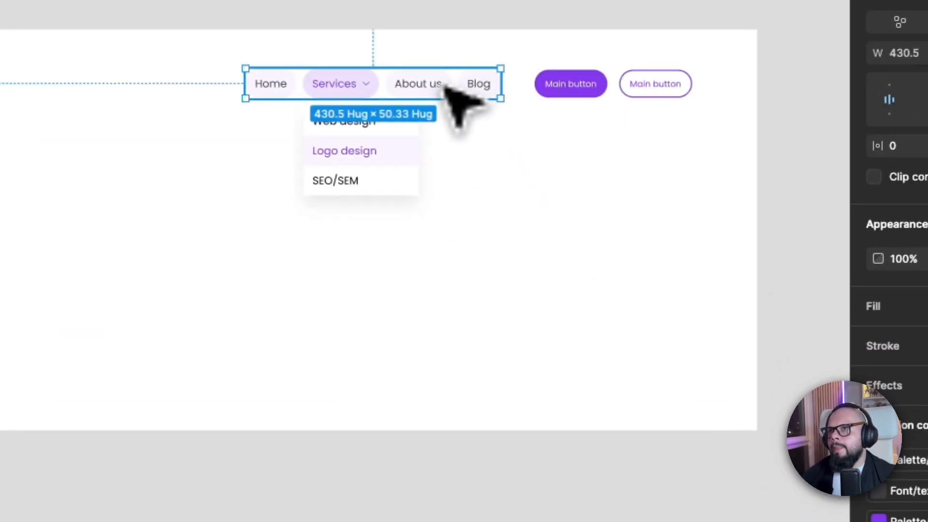
{"action": "mouse_move", "coordinate": [443, 89]}
{"action": "left_mouse_down"}
{"action": "mouse_move", "coordinate": [464, 87]}
{"action": "mouse_move", "coordinate": [443, 87]}
{"action": "mouse_move", "coordinate": [448, 91]}
{"action": "left_mouse_up"}
{"action": "left_click", "coordinate": [537, 170]}
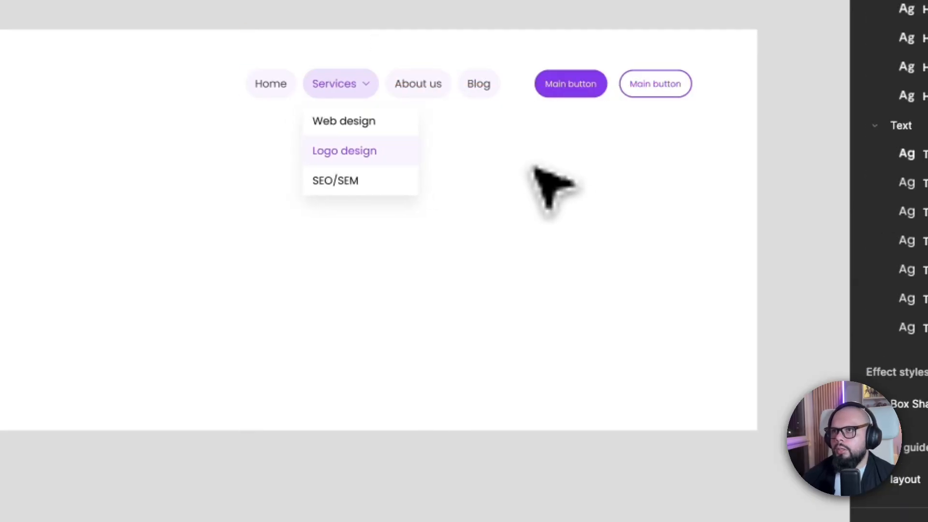
{"action": "left_click", "coordinate": [484, 96]}
{"action": "left_click", "coordinate": [565, 87]}
{"action": "left_click", "coordinate": [568, 190]}
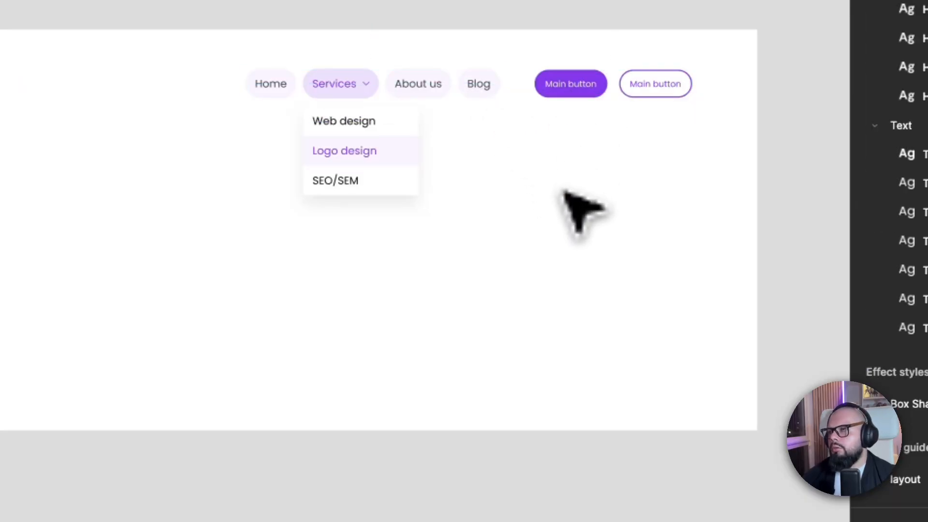
Move the small gallery image from the empty canvas into Frame 4
{"action": "scroll", "coordinate": [580, 208], "scroll_direction": "down", "scroll_amount": 10}
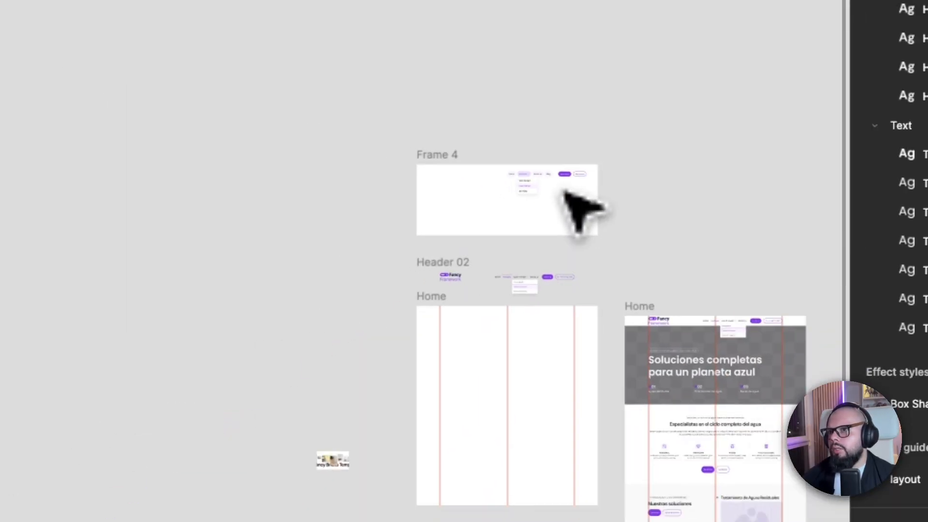
{"action": "left_click_drag", "start_coordinate": [333, 461], "coordinate": [463, 198]}
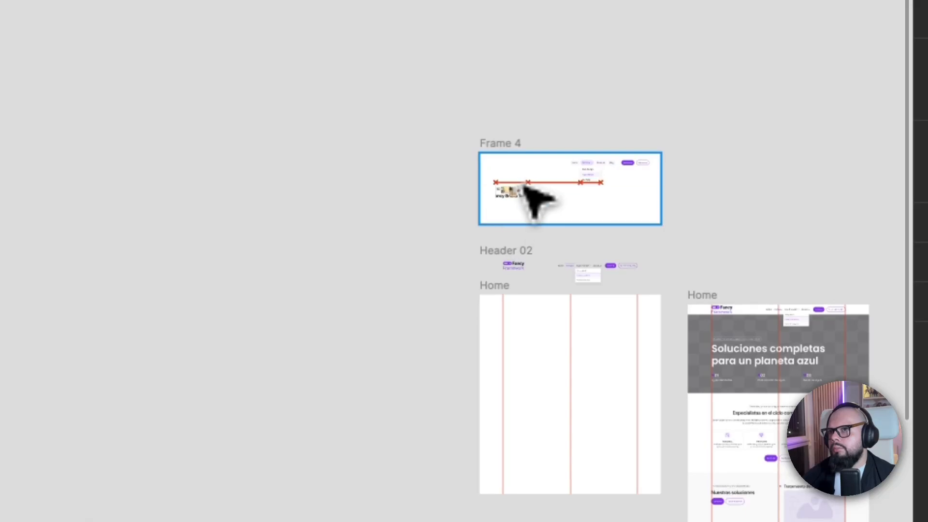
{"action": "left_click_drag", "start_coordinate": [525, 185], "coordinate": [522, 180]}
Scale the gallery image down to about 122 × 69 and place it near Frame 4's upper-left corner, at about X 89, Y 47
{"action": "scroll", "coordinate": [522, 180], "scroll_direction": "up", "scroll_amount": 10}
{"action": "left_click_drag", "start_coordinate": [508, 232], "coordinate": [429, 98]}
{"action": "left_click_drag", "start_coordinate": [507, 152], "coordinate": [405, 81]}
{"action": "left_click_drag", "start_coordinate": [338, 60], "coordinate": [350, 68]}
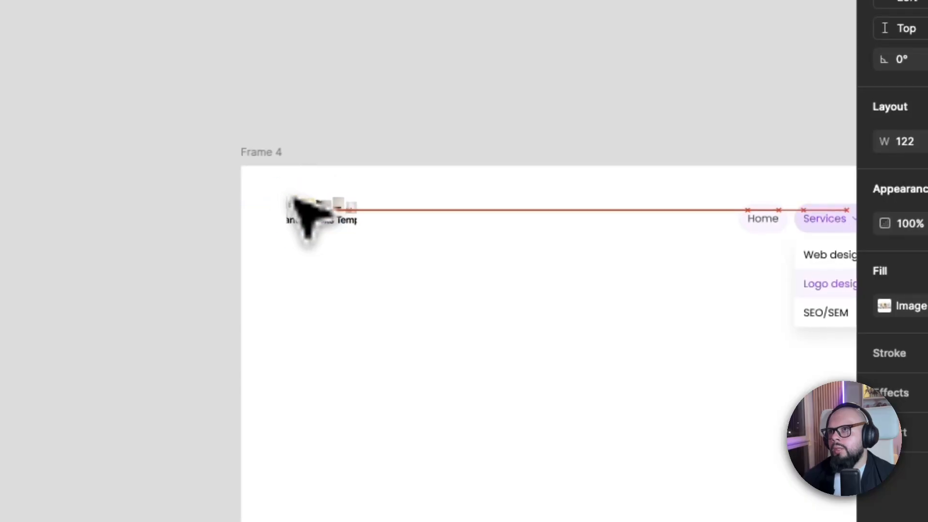
{"action": "left_click_drag", "start_coordinate": [294, 200], "coordinate": [302, 204]}
{"action": "scroll", "coordinate": [256, 310], "scroll_direction": "down", "scroll_amount": 5}
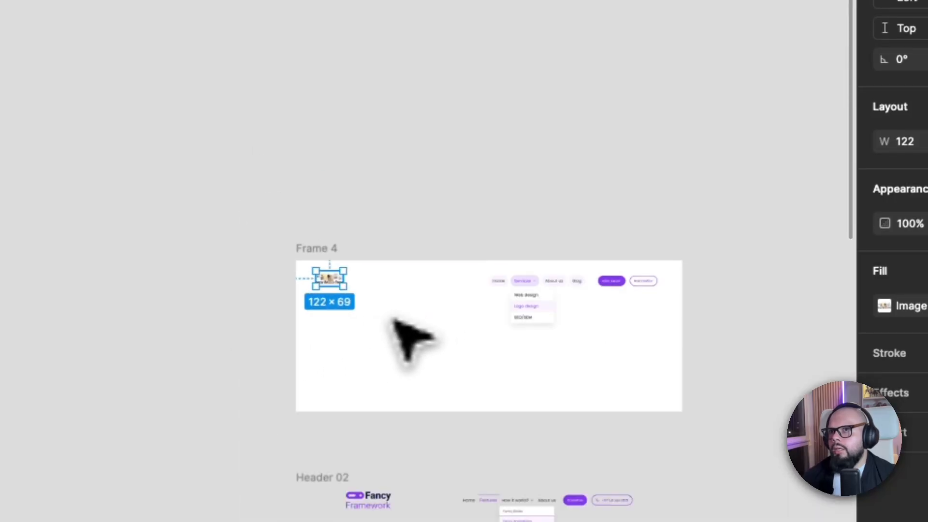
{"action": "scroll", "coordinate": [541, 307], "scroll_direction": "down", "scroll_amount": 1}
{"action": "scroll", "coordinate": [544, 303], "scroll_direction": "up", "scroll_amount": 8}
{"action": "scroll", "coordinate": [402, 292], "scroll_direction": "down", "scroll_amount": 4}
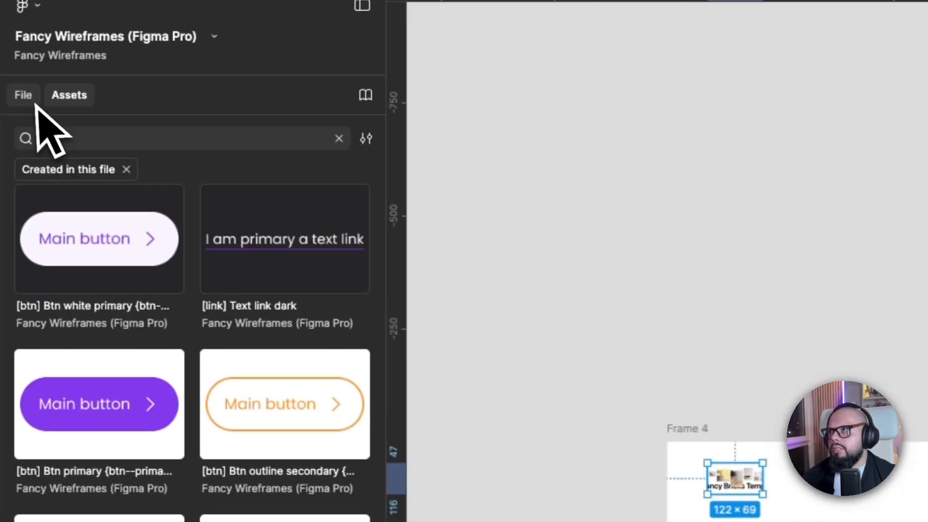
Rename the button group's frame as "Button wrapper" and the gallery image layer as "Logo"
{"action": "left_click", "coordinate": [31, 100]}
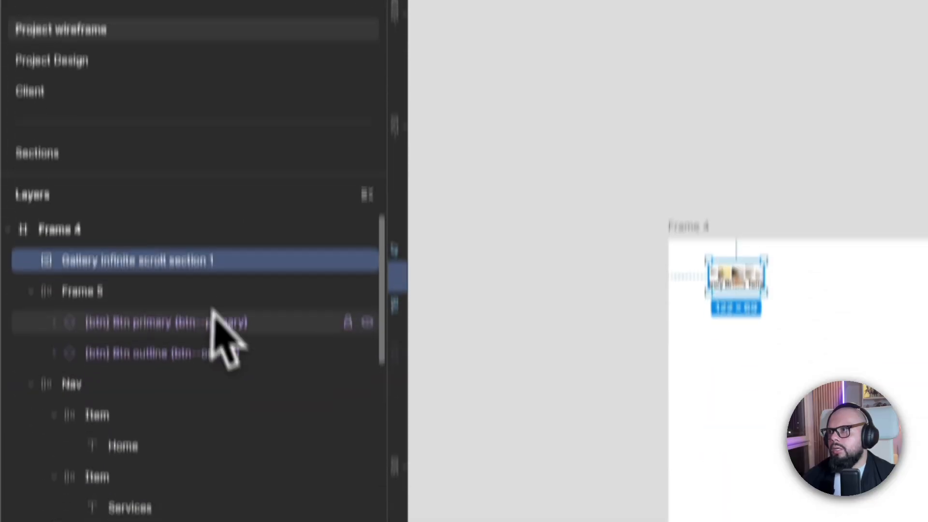
{"action": "double_click", "coordinate": [95, 292]}
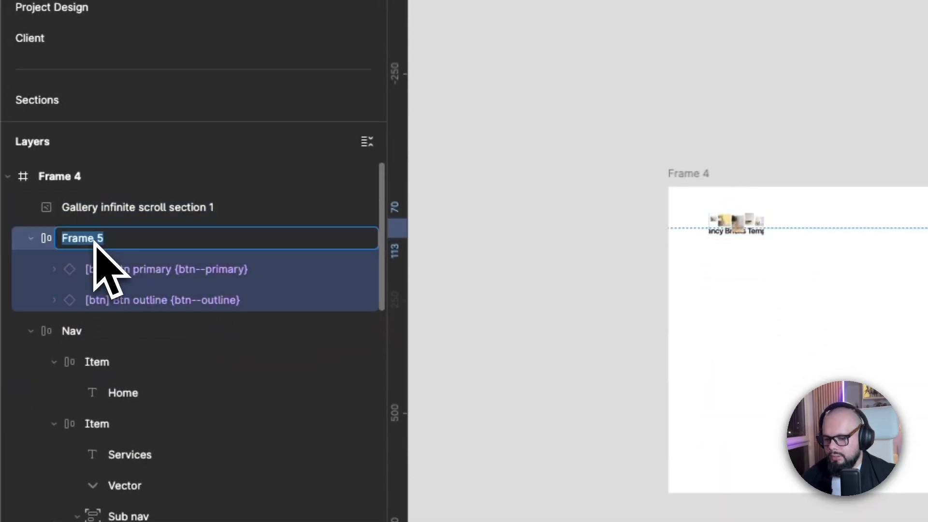
{"action": "type", "text": "Button wrapper"}
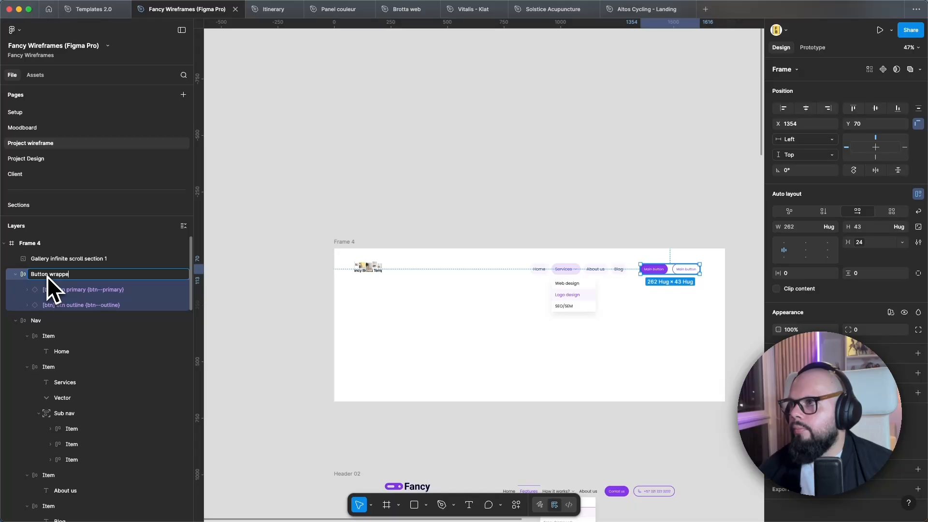
{"action": "left_click", "coordinate": [364, 269]}
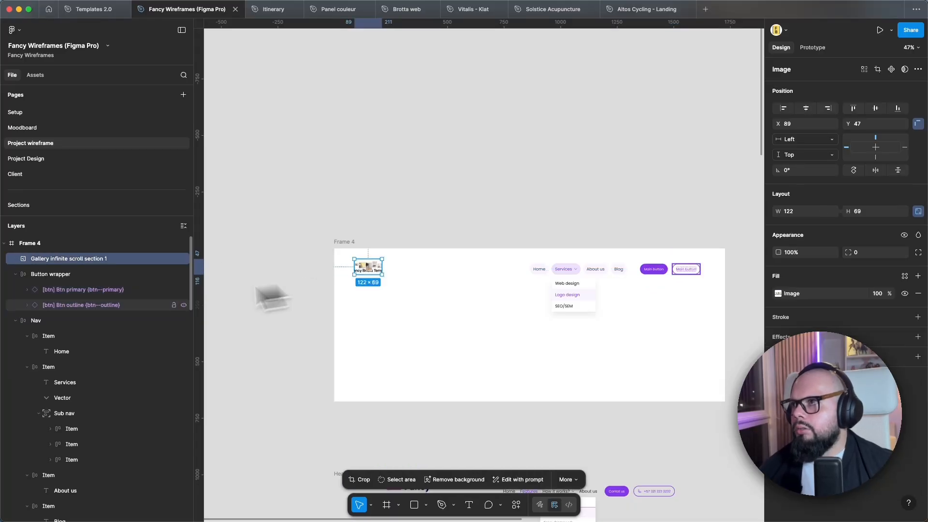
{"action": "double_click", "coordinate": [46, 259]}
{"action": "type", "text": "Logo"}
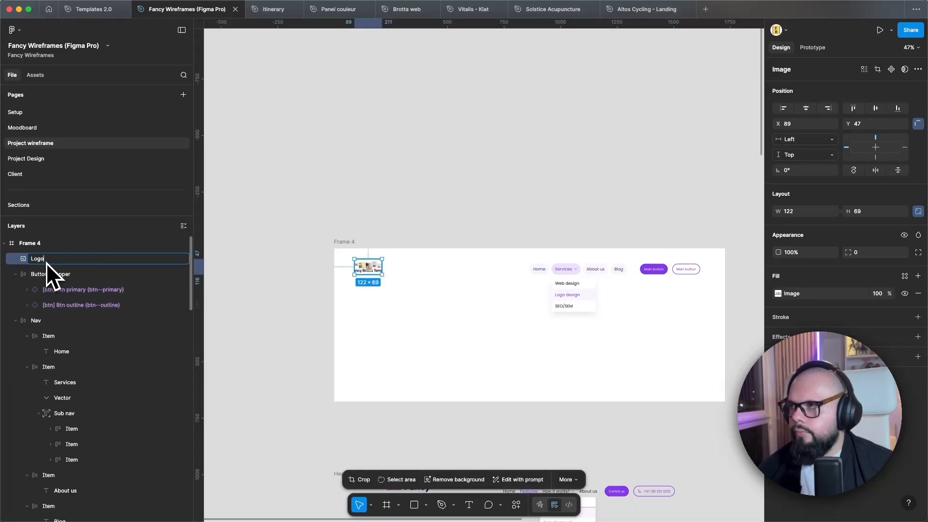
{"action": "left_click", "coordinate": [361, 233]}
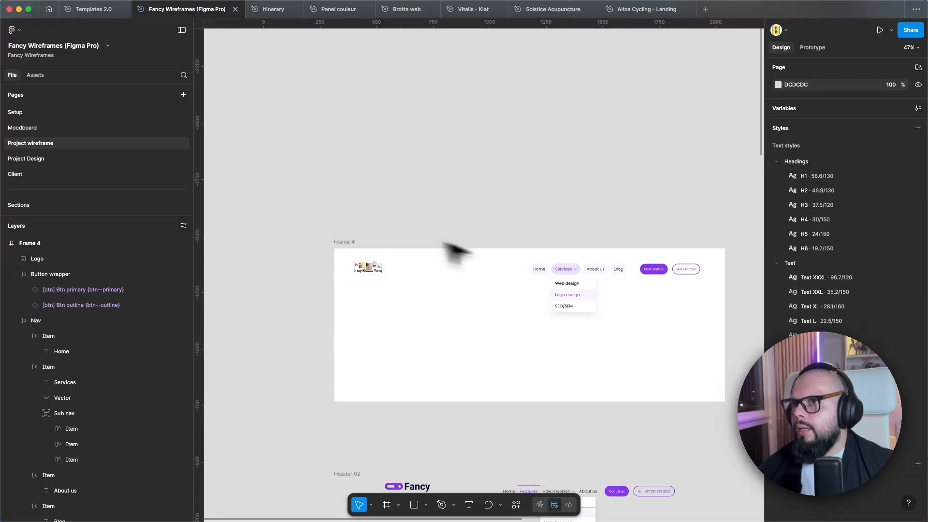
Wrap the Logo, Nav and Button wrapper in one horizontal auto layout frame and set its gap to Auto
{"action": "left_click", "coordinate": [549, 269]}
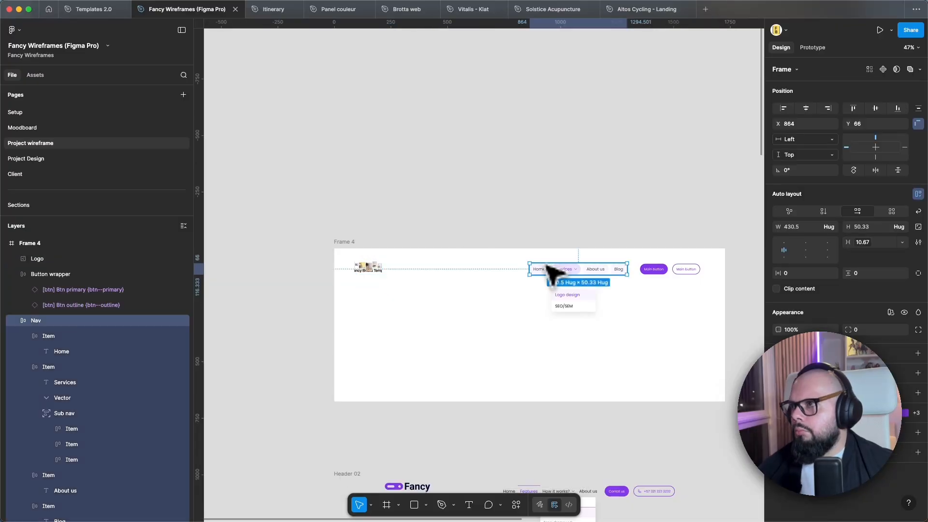
{"action": "left_click", "coordinate": [627, 258]}
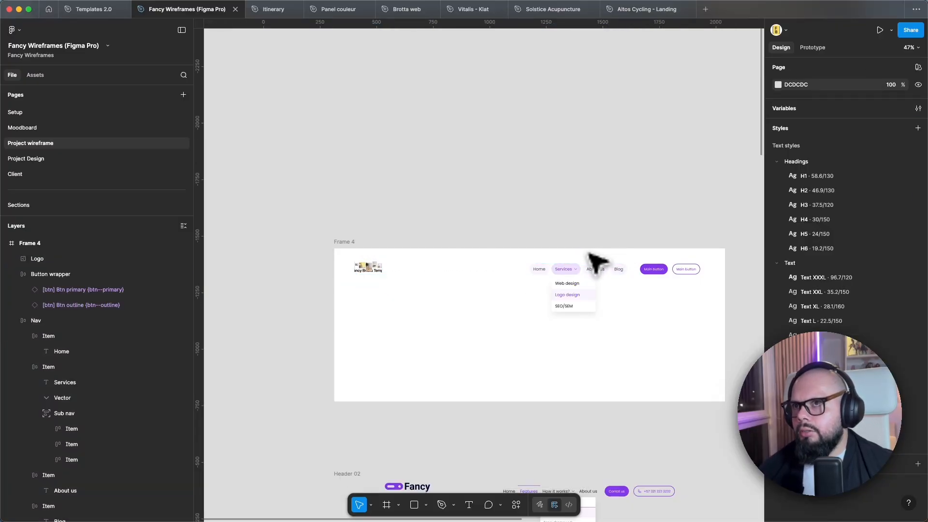
{"action": "left_click_drag", "start_coordinate": [336, 250], "coordinate": [700, 302]}
{"action": "key", "text": "shift+a"}
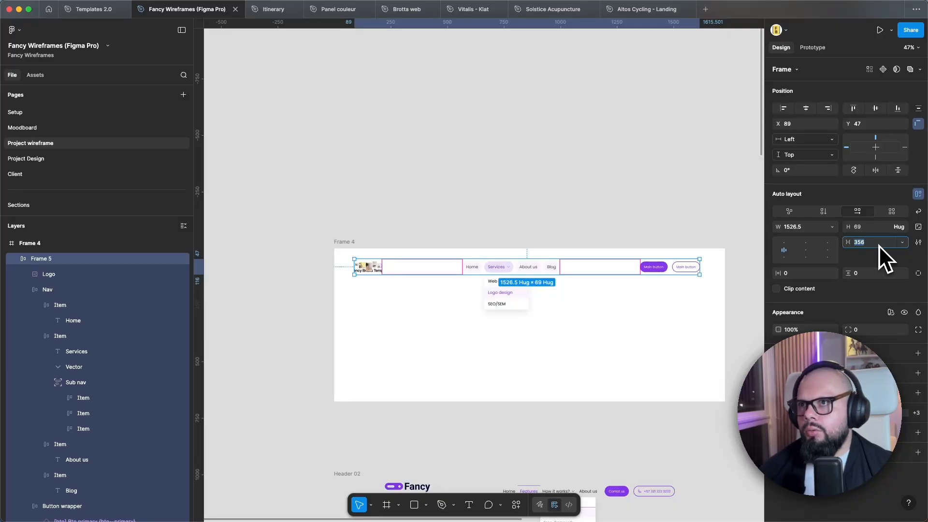
{"action": "type", "text": "auto"}
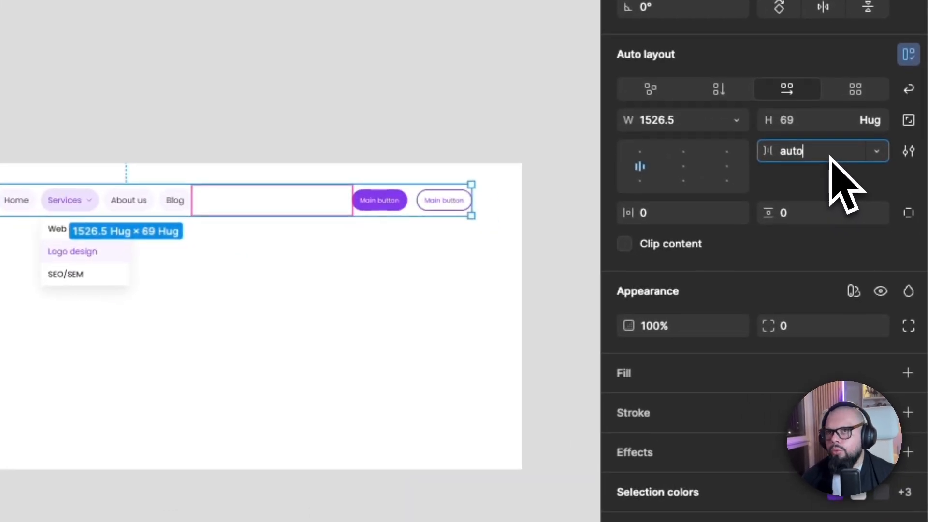
{"action": "left_click", "coordinate": [303, 337]}
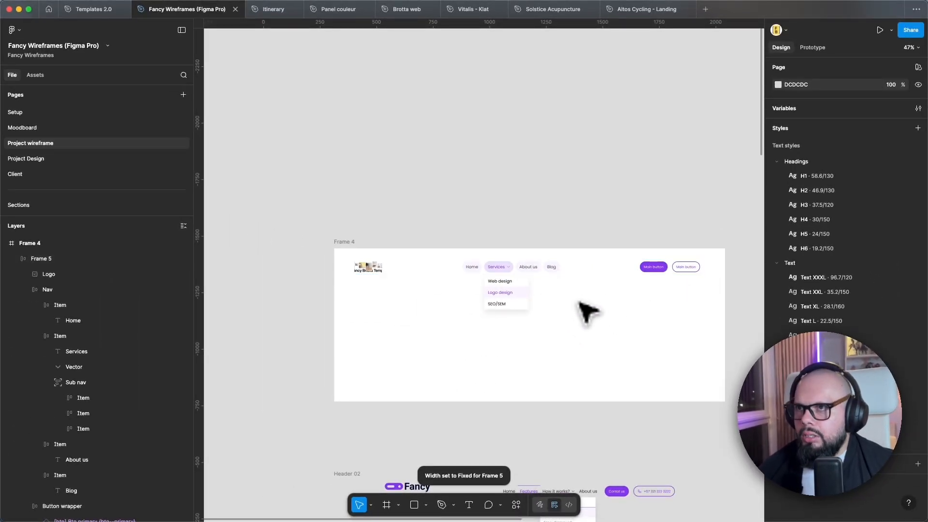
Ungroup the auto layout frame that holds the Logo, Nav and Button wrapper
{"action": "scroll", "coordinate": [587, 312], "scroll_direction": "down", "scroll_amount": 2}
{"action": "scroll", "coordinate": [588, 312], "scroll_direction": "up", "scroll_amount": 1}
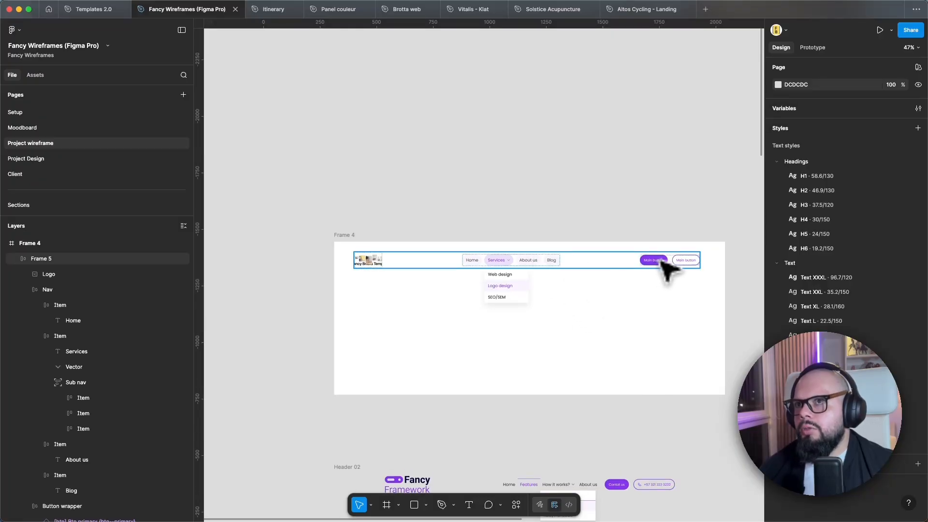
{"action": "double_click", "coordinate": [554, 262]}
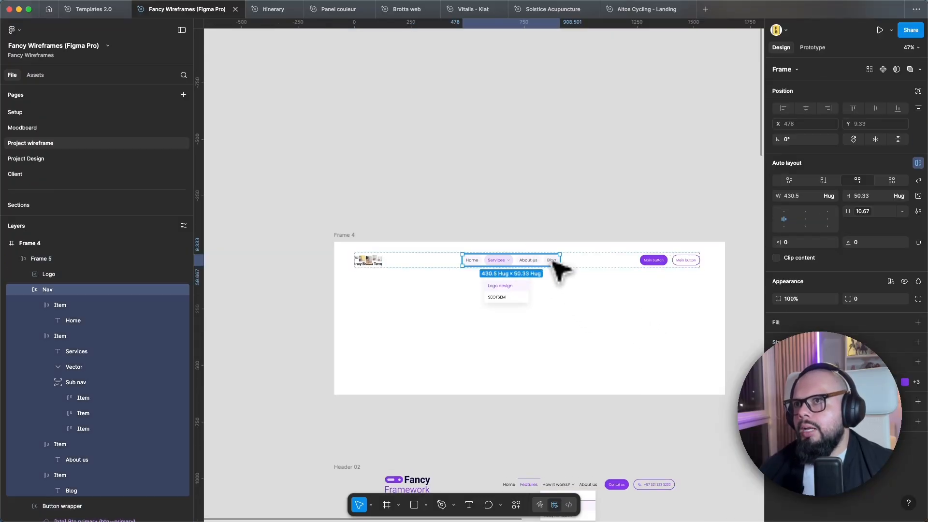
{"action": "left_click", "coordinate": [581, 310]}
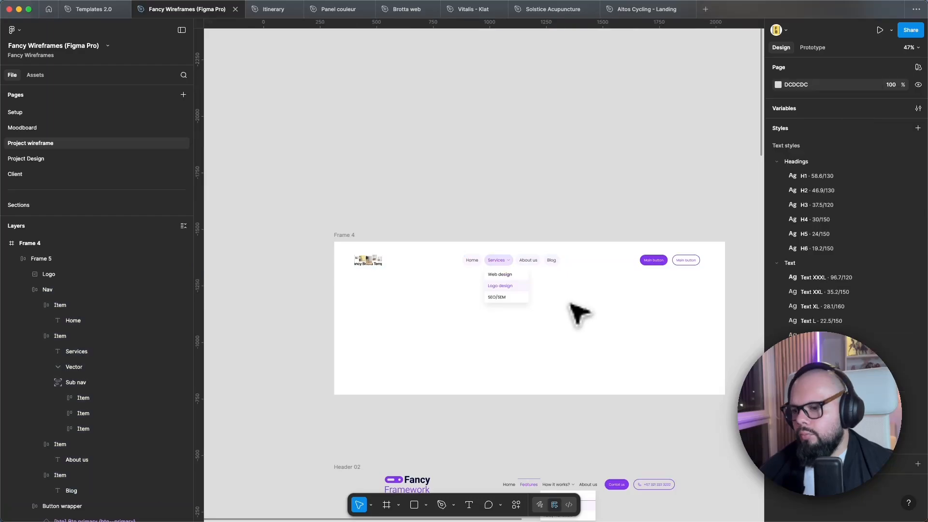
{"action": "left_click", "coordinate": [556, 263]}
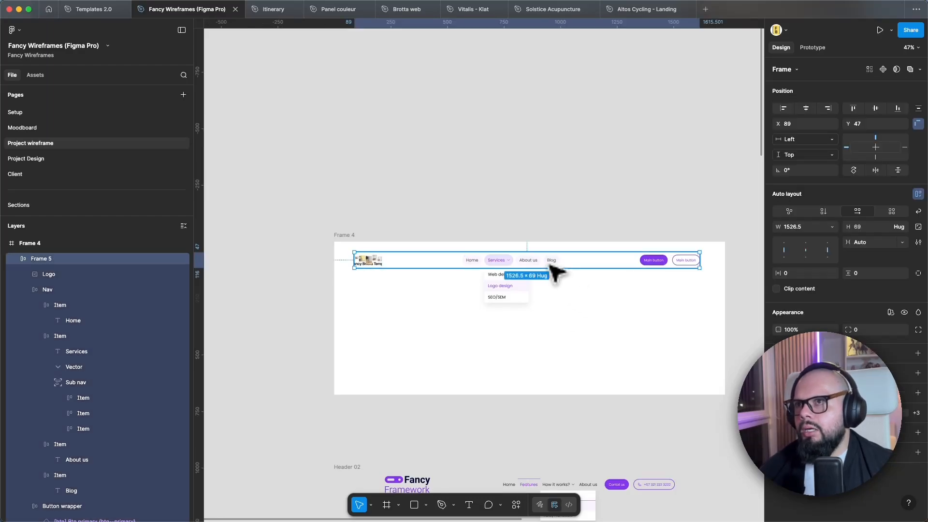
{"action": "right_click", "coordinate": [558, 261]}
{"action": "left_click", "coordinate": [589, 304]}
{"action": "left_click", "coordinate": [579, 306]}
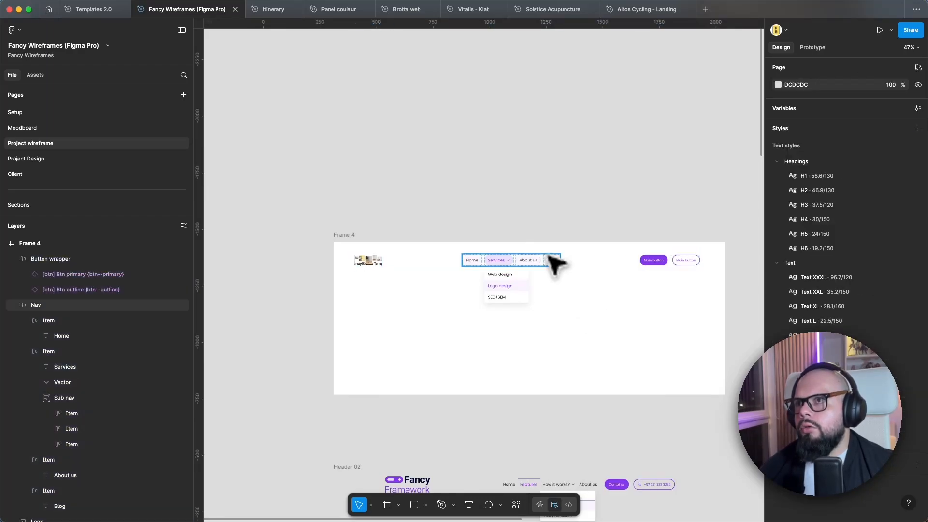
Bring the Nav about 31 px from the Button wrapper and wrap both in a horizontal auto layout named "Nav wrapper"
{"action": "left_click", "coordinate": [550, 256]}
{"action": "left_click_drag", "start_coordinate": [540, 259], "coordinate": [698, 294]}
{"action": "left_click", "coordinate": [669, 306]}
{"action": "key", "text": "shift+a"}
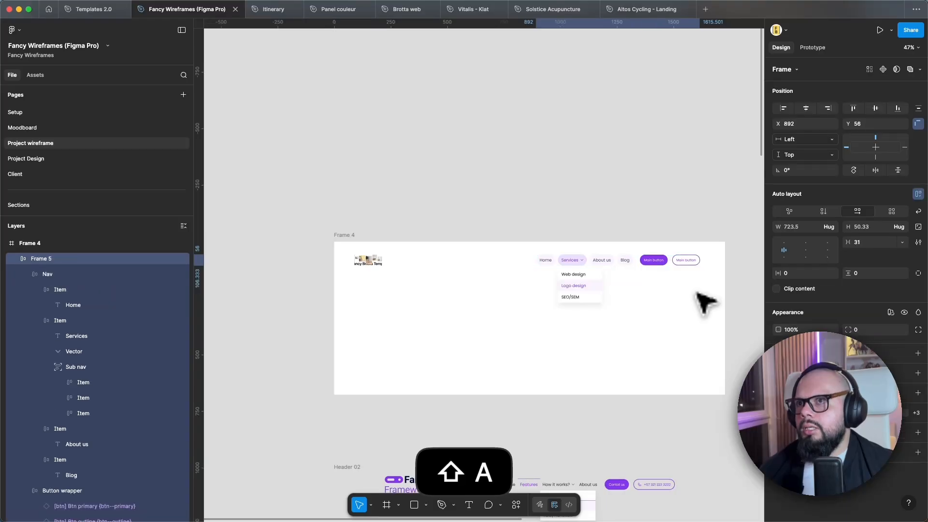
{"action": "double_click", "coordinate": [53, 260]}
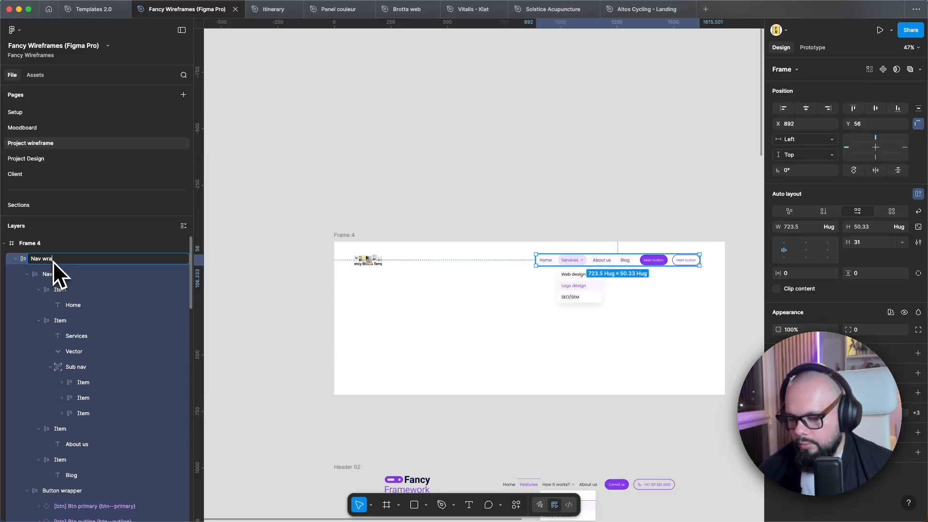
{"action": "left_click", "coordinate": [412, 307]}
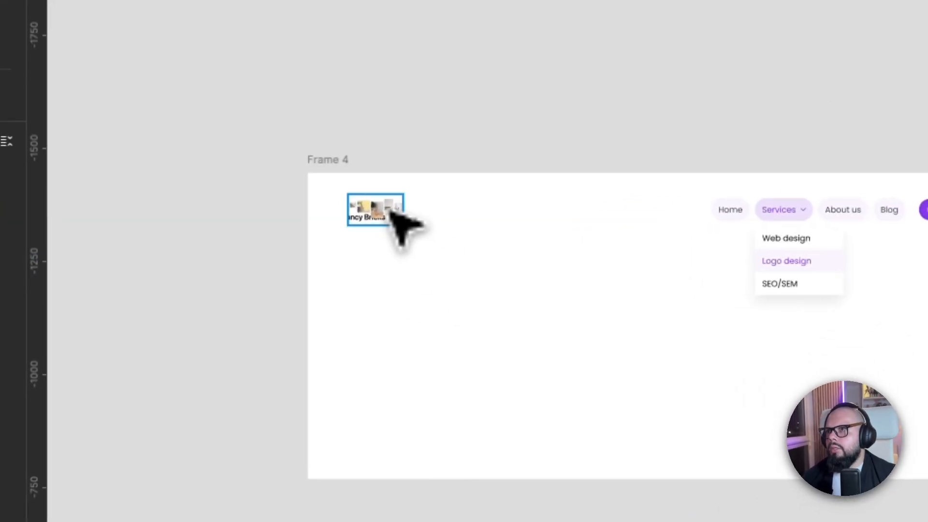
Wrap the Logo and the Nav wrapper in a horizontal auto layout frame and name it "Container"
{"action": "left_click", "coordinate": [391, 212]}
{"action": "left_click", "coordinate": [840, 218], "text": "shift"}
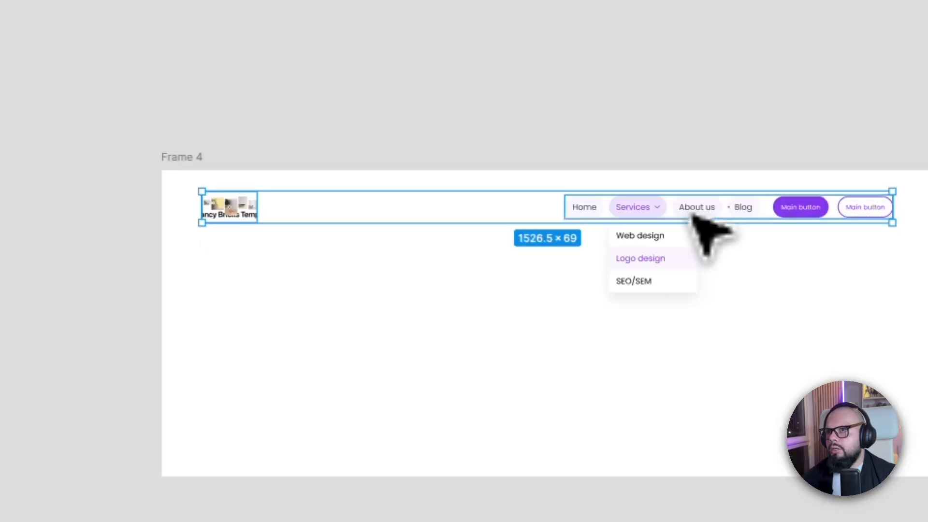
{"action": "key", "text": "shift+a"}
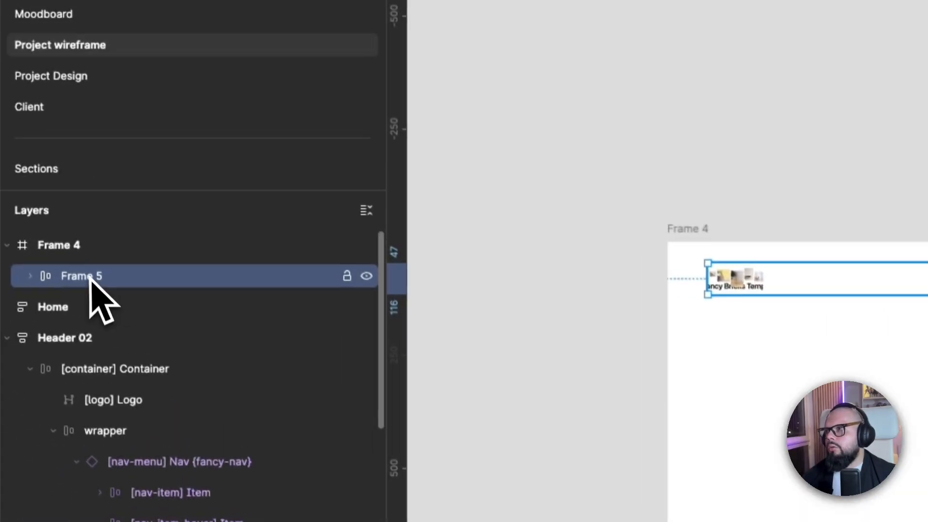
{"action": "double_click", "coordinate": [91, 280]}
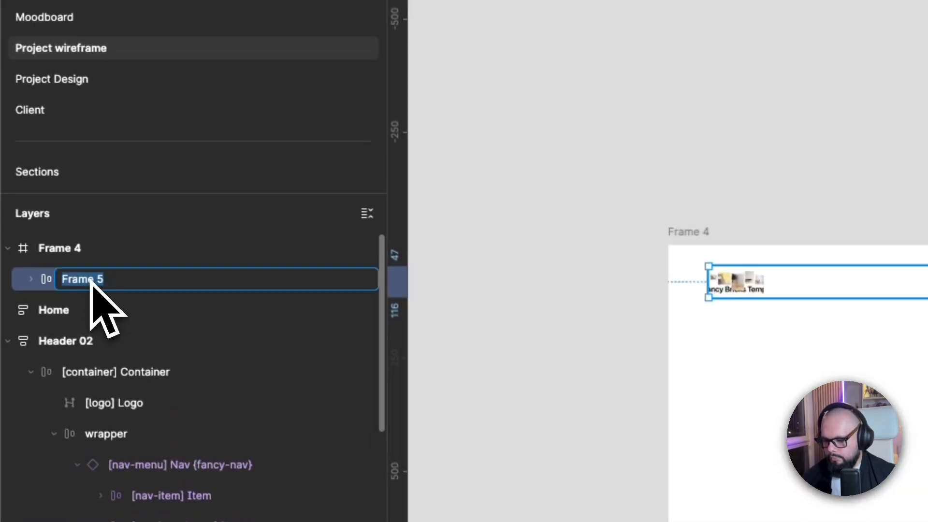
{"action": "type", "text": "Conte"}
{"action": "key", "text": "BackSpace"}
{"action": "key", "text": "BackSpace"}
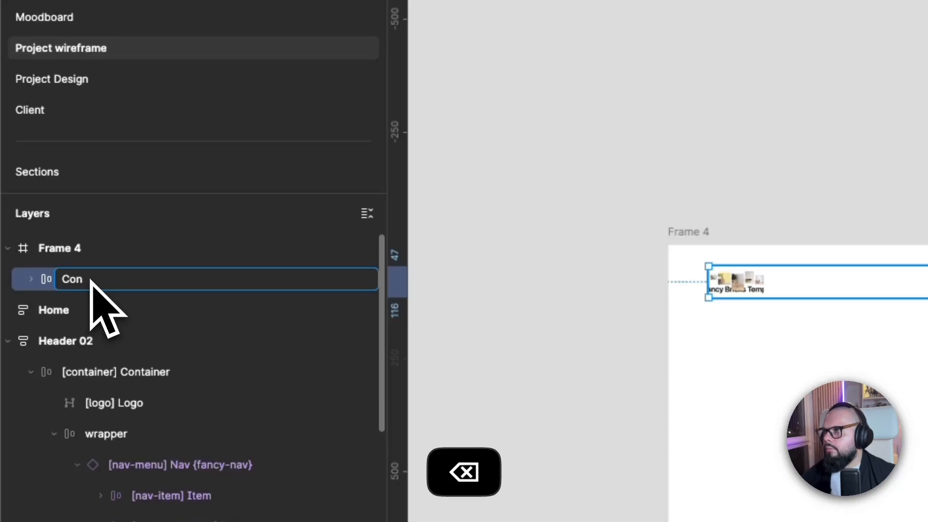
{"action": "type", "text": "tainer"}
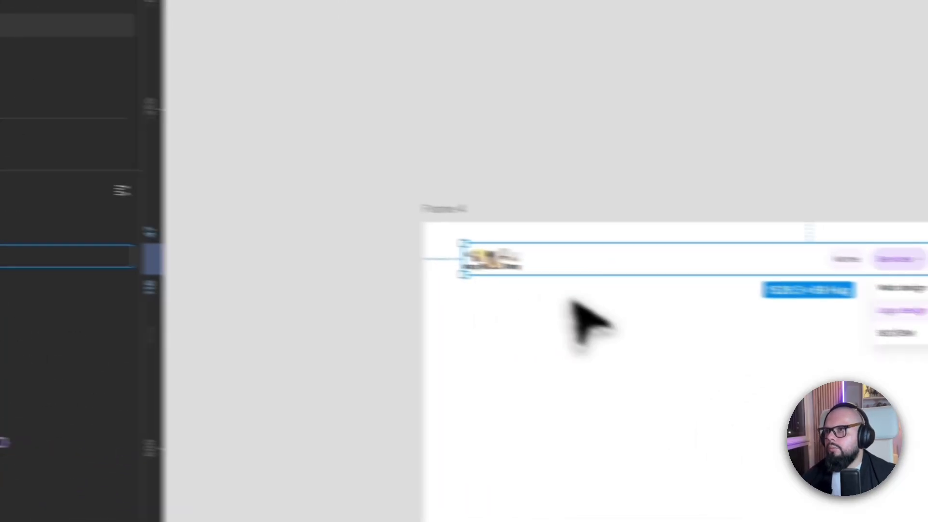
{"action": "key", "text": "Return"}
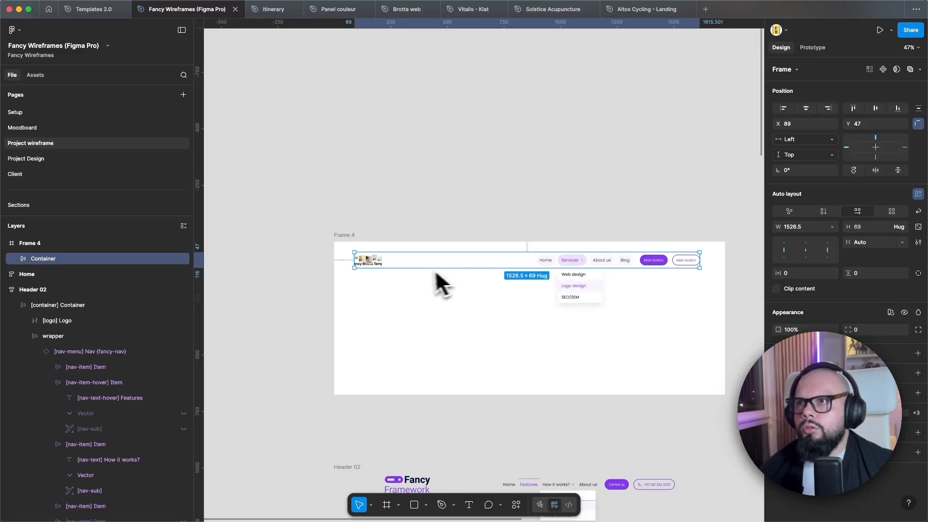
Try narrowing the Container to 1303 px wide and undo the resize
{"action": "left_click_drag", "start_coordinate": [699, 260], "coordinate": [649, 258]}
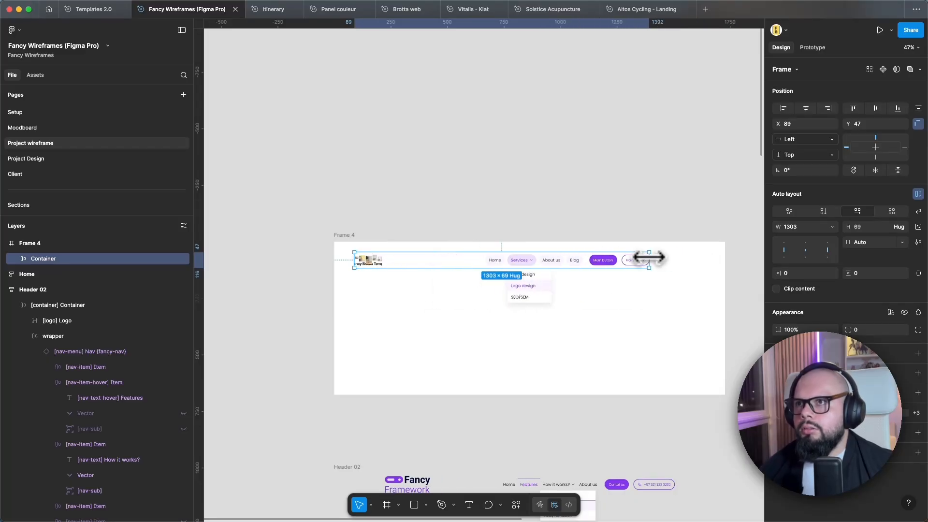
{"action": "key", "text": "super+z"}
Apply the space-m variable (24) to the gap between the Nav and the Button wrapper
{"action": "left_click", "coordinate": [633, 265]}
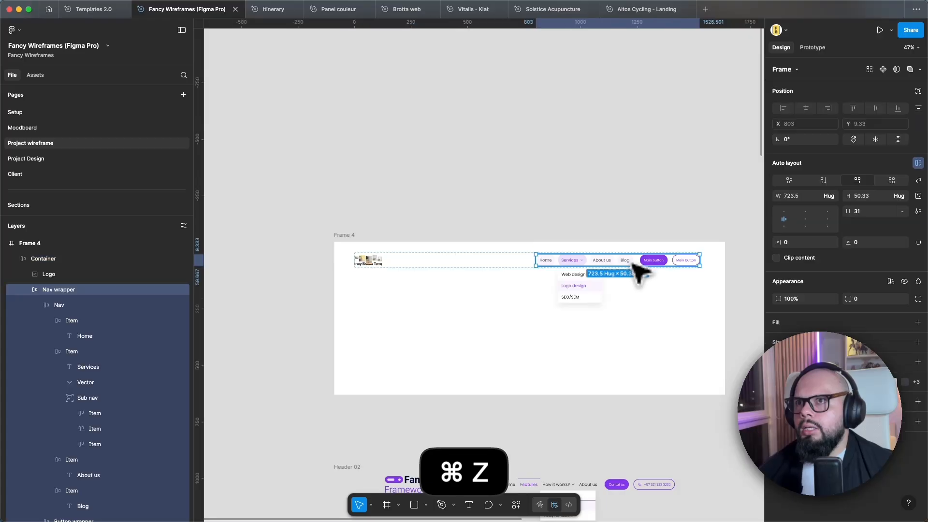
{"action": "left_click", "coordinate": [901, 213]}
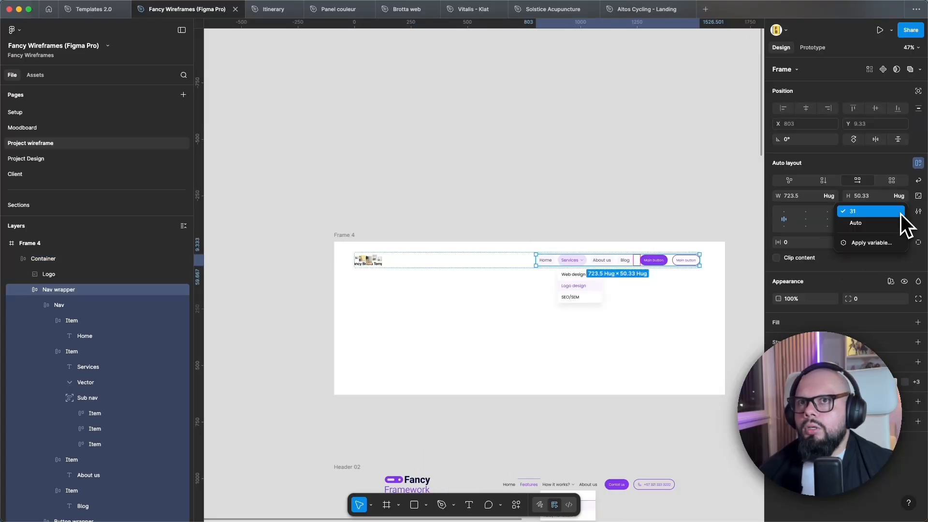
{"action": "left_click", "coordinate": [872, 243]}
{"action": "left_click", "coordinate": [880, 315]}
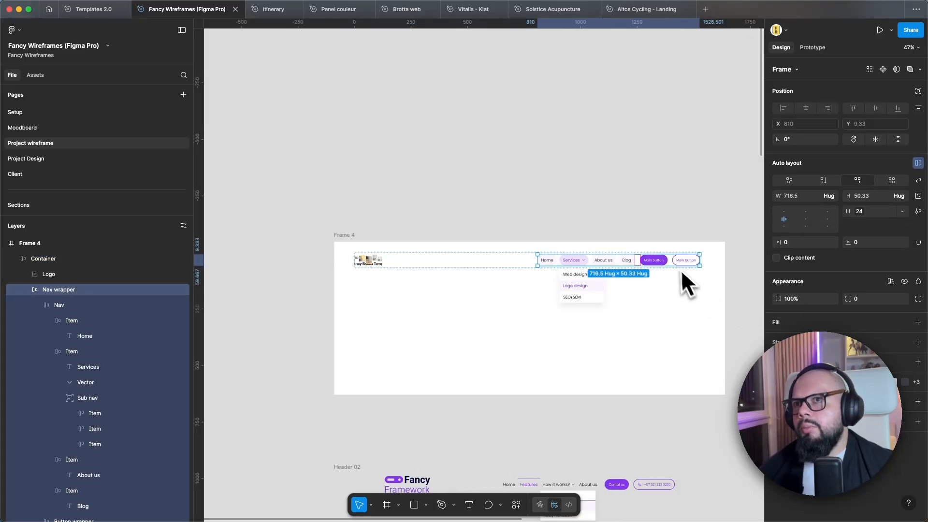
{"action": "left_click", "coordinate": [669, 319]}
{"action": "scroll", "coordinate": [647, 294], "scroll_direction": "up", "scroll_amount": 5}
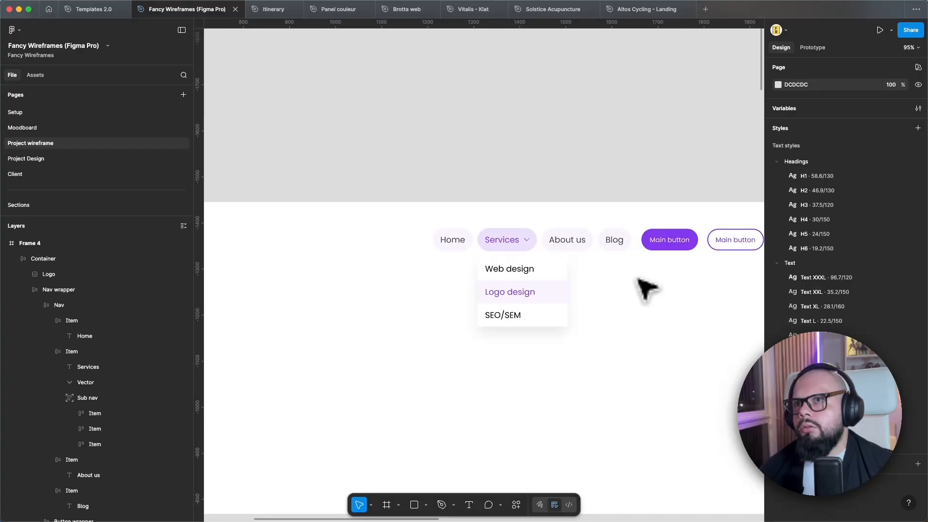
{"action": "scroll", "coordinate": [647, 289], "scroll_direction": "down", "scroll_amount": 4}
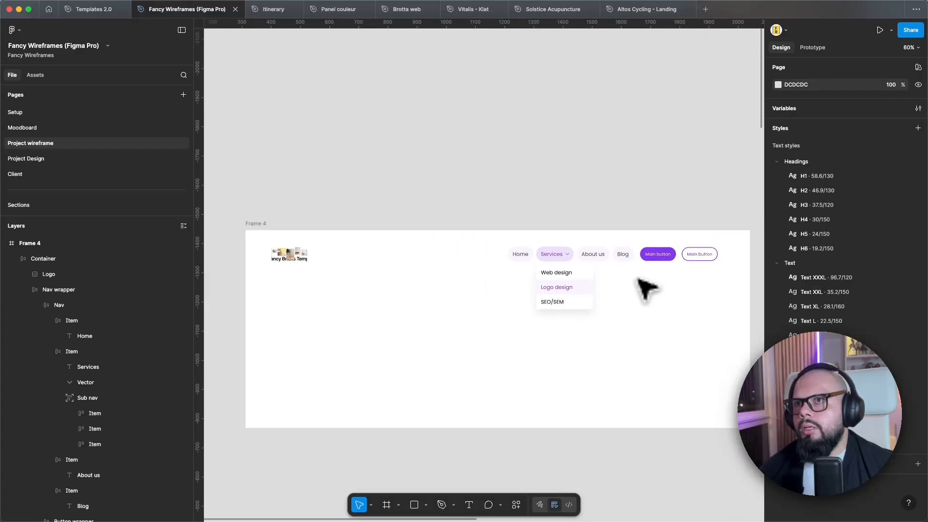
Apply the space-s variable (16) to the gap between the two buttons in the Button wrapper
{"action": "left_click", "coordinate": [690, 258]}
{"action": "left_click", "coordinate": [864, 218]}
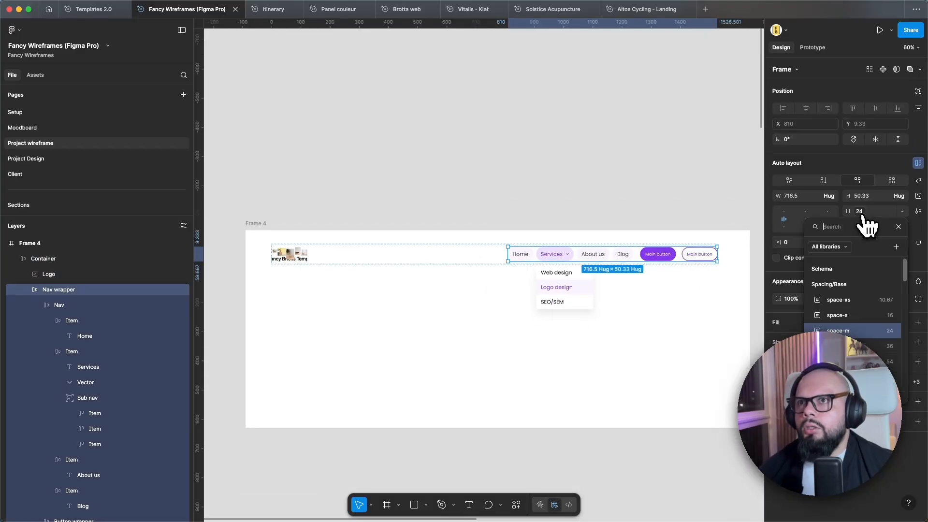
{"action": "left_click", "coordinate": [698, 253]}
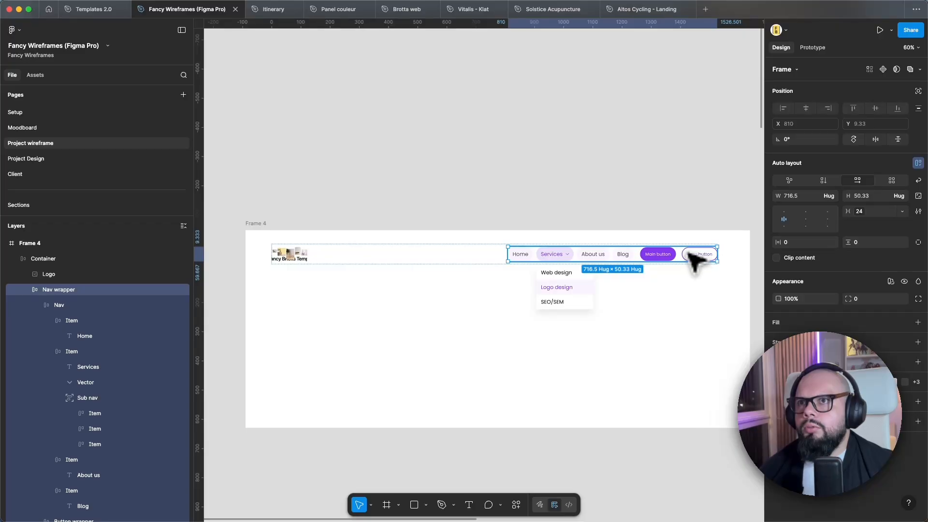
{"action": "left_click", "coordinate": [692, 259]}
{"action": "left_click", "coordinate": [861, 213]}
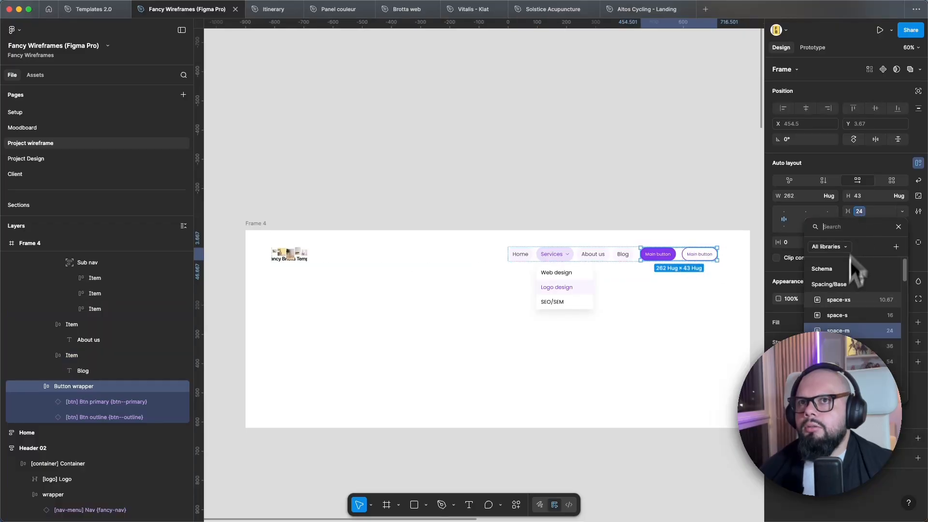
{"action": "left_click", "coordinate": [840, 317]}
{"action": "left_click", "coordinate": [634, 274]}
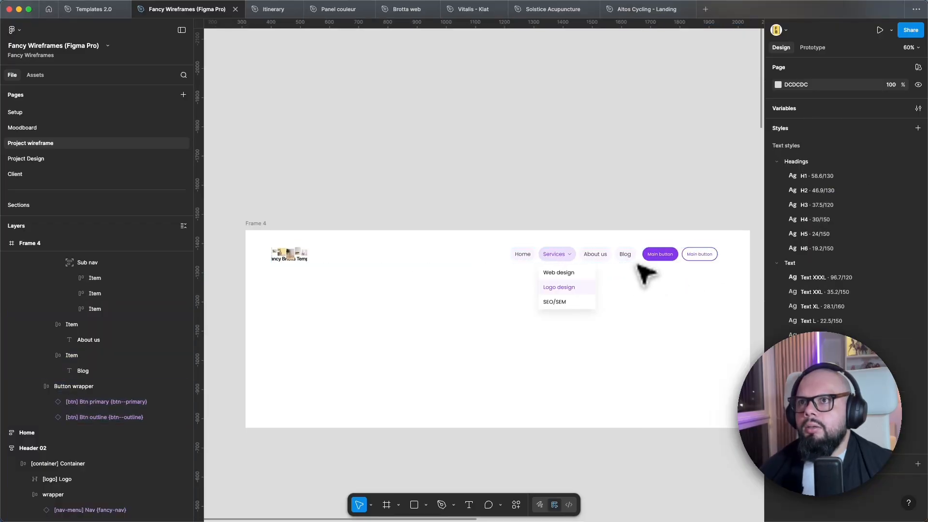
Set the Nav wrapper's gap to the spacing variable with the value 36
{"action": "left_click", "coordinate": [640, 254]}
{"action": "left_click", "coordinate": [643, 257]}
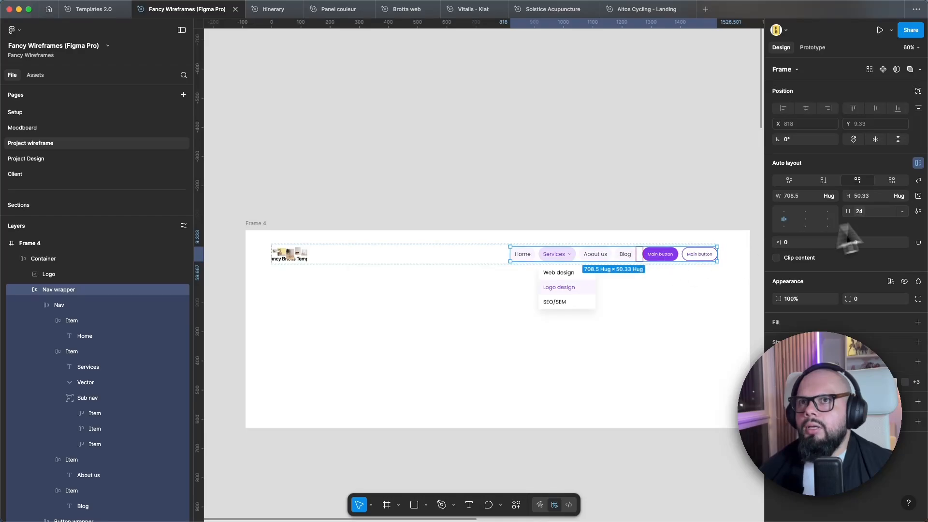
{"action": "left_click", "coordinate": [863, 213]}
{"action": "left_click", "coordinate": [860, 338]}
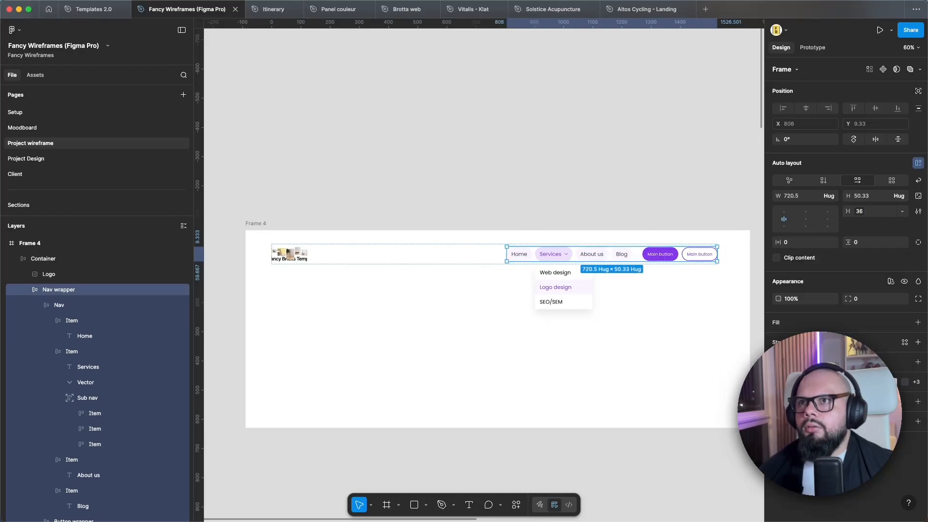
{"action": "left_click", "coordinate": [654, 352]}
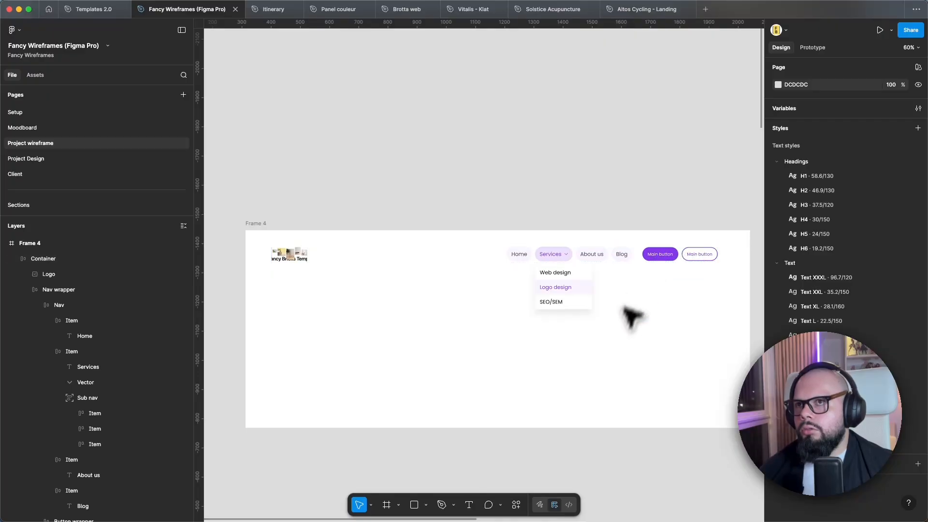
Wrap the Container in a vertical auto layout frame and name it "Main header"
{"action": "double_click", "coordinate": [290, 256]}
{"action": "left_click", "coordinate": [376, 297]}
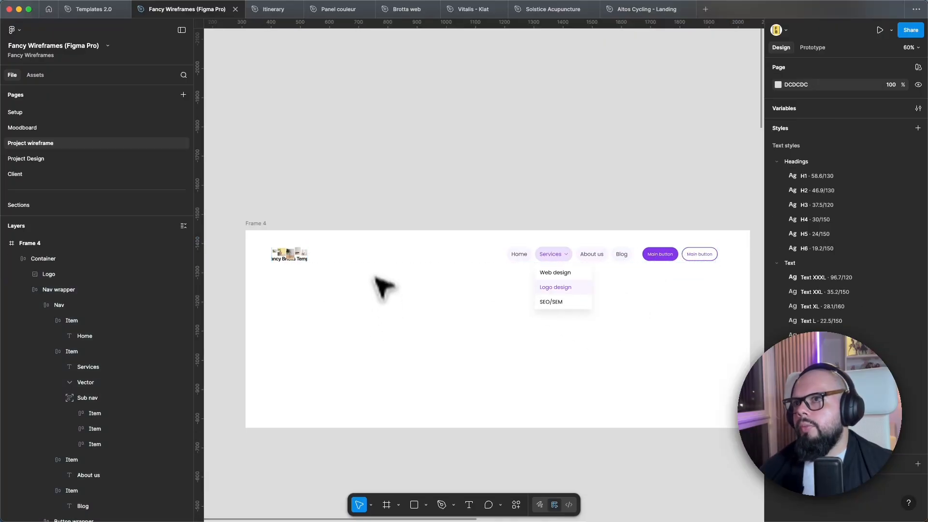
{"action": "left_click", "coordinate": [377, 257]}
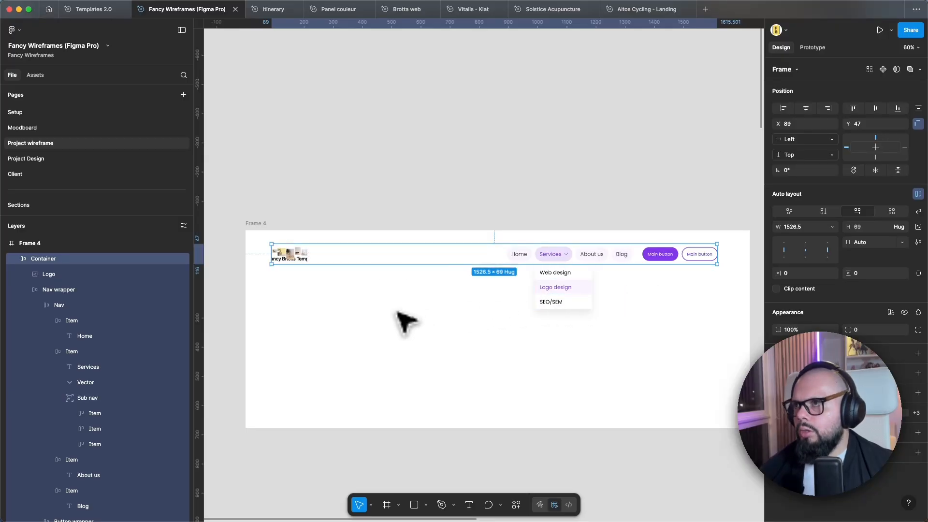
{"action": "key", "text": "shift+a"}
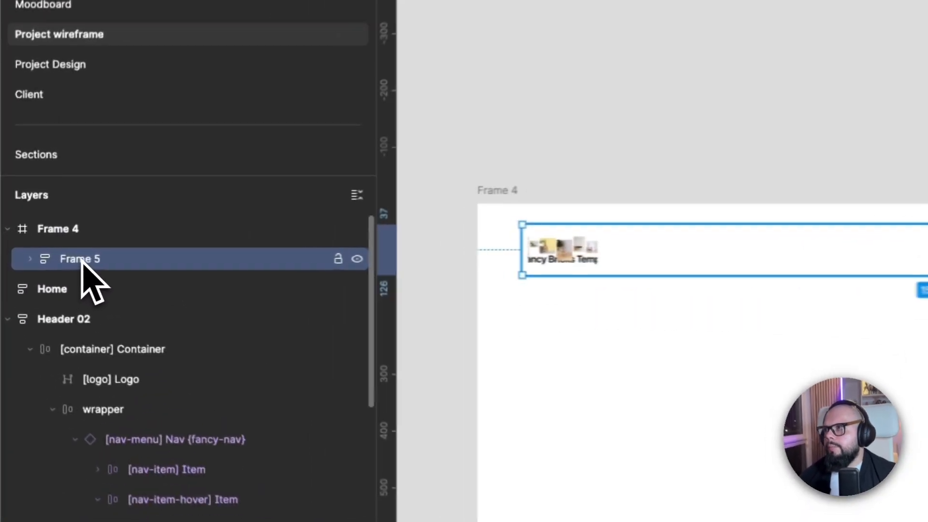
{"action": "double_click", "coordinate": [42, 259]}
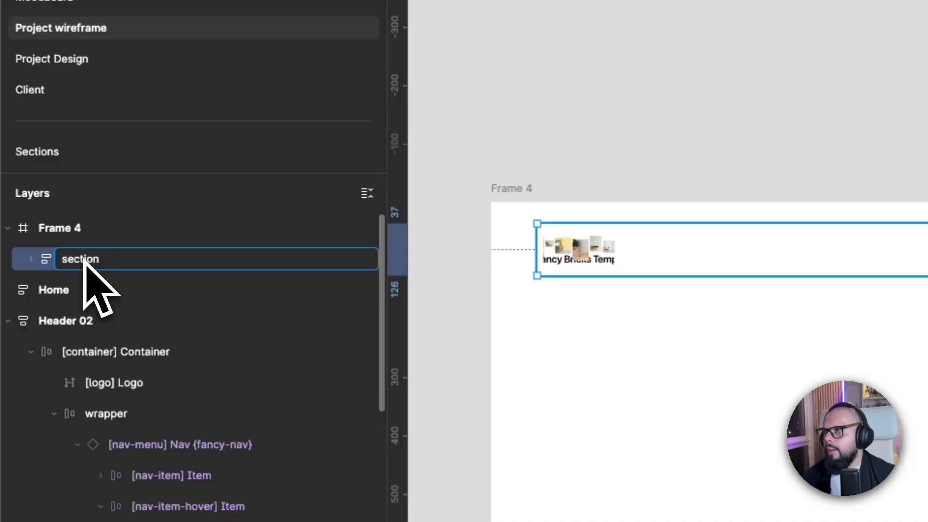
{"action": "left_click", "coordinate": [68, 261]}
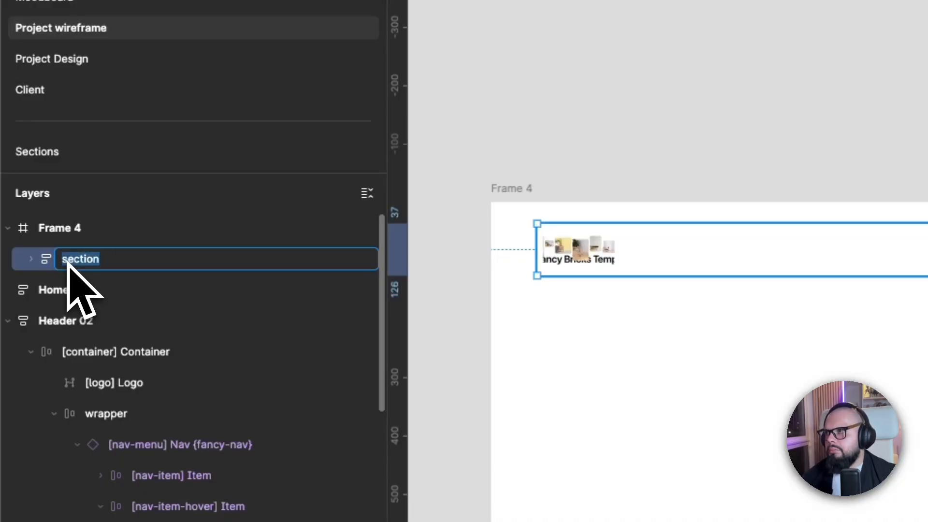
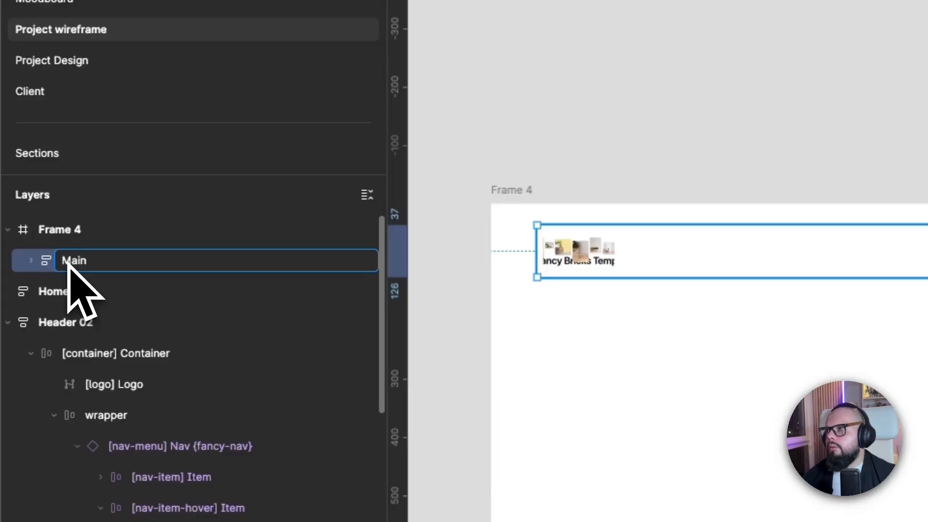
{"action": "key", "text": "BackSpace"}
{"action": "type", "text": "ead"}
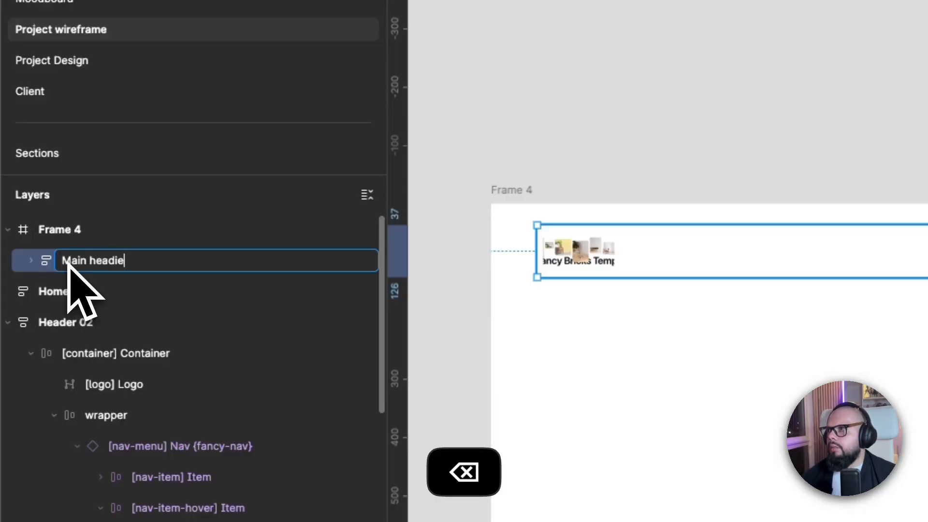
{"action": "type", "text": "er"}
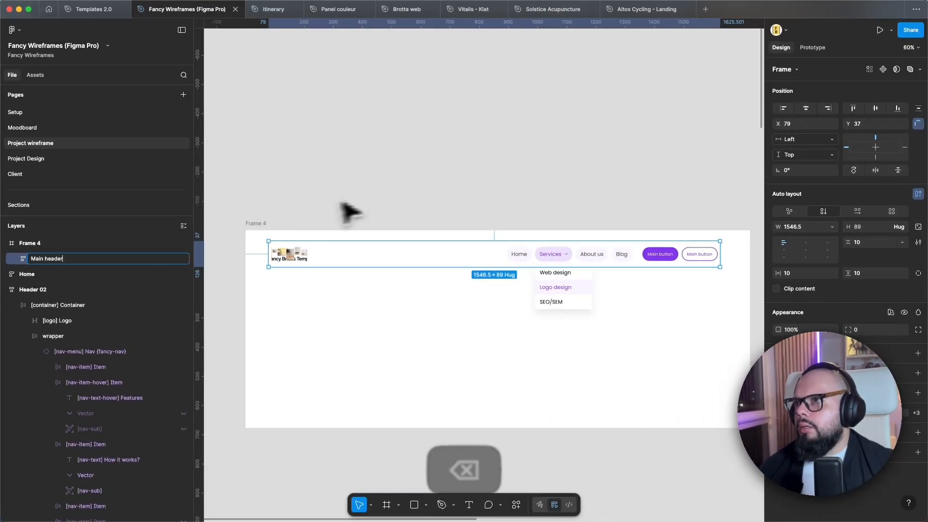
{"action": "left_click", "coordinate": [679, 150]}
Move the Main header out of Frame 4 and into the Home frame
{"action": "left_click", "coordinate": [349, 257]}
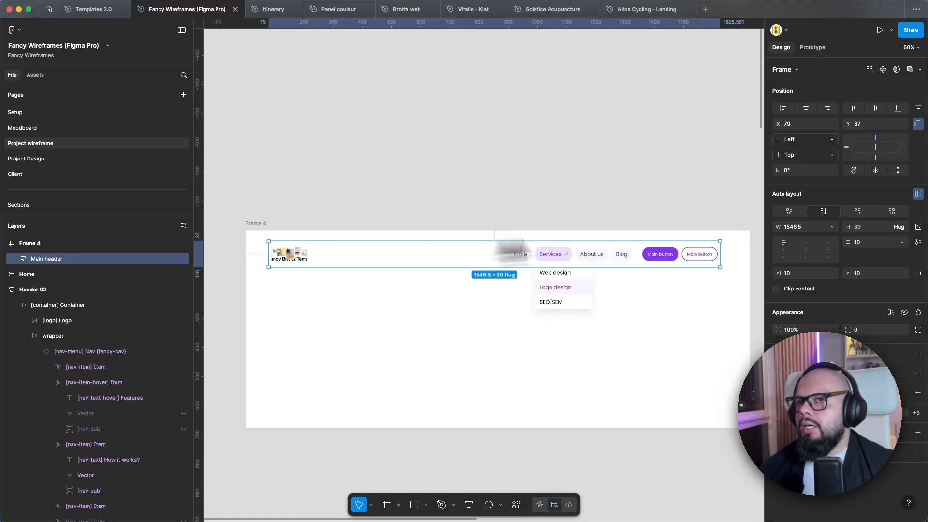
{"action": "left_click", "coordinate": [830, 228]}
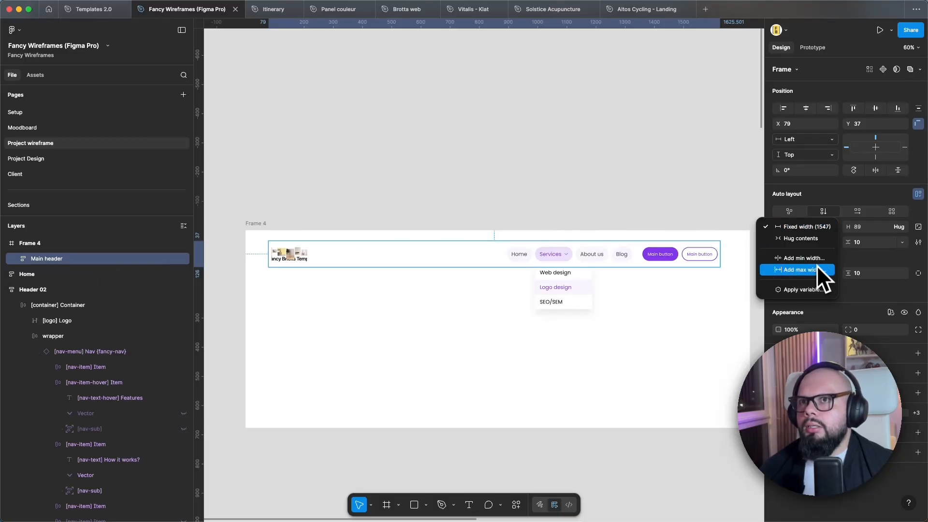
{"action": "left_click", "coordinate": [264, 217]}
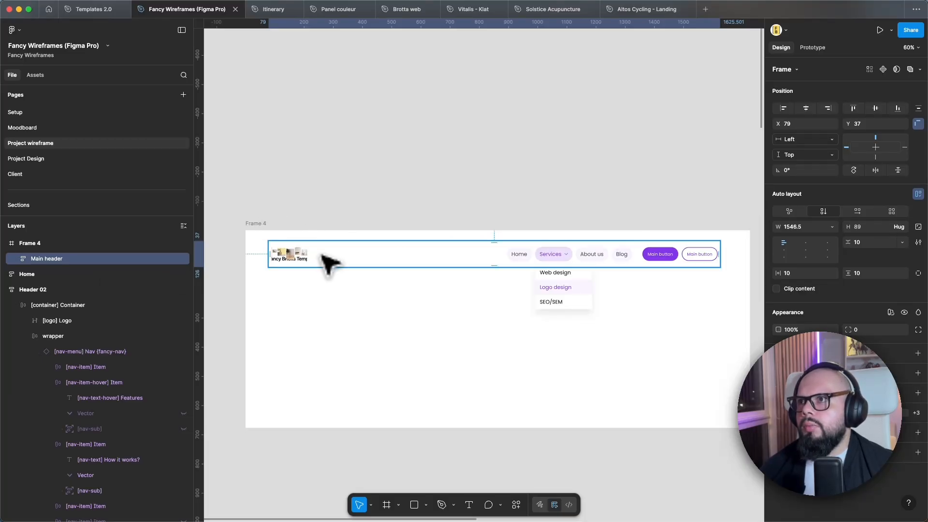
{"action": "key", "text": "super+x"}
{"action": "scroll", "coordinate": [328, 266], "scroll_direction": "down", "scroll_amount": 8}
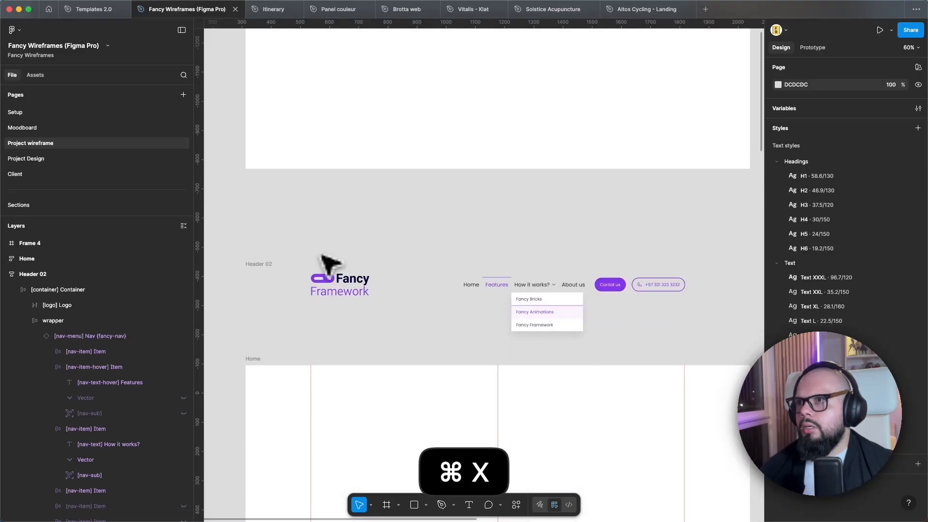
{"action": "left_click", "coordinate": [265, 302]}
{"action": "key", "text": "super+v"}
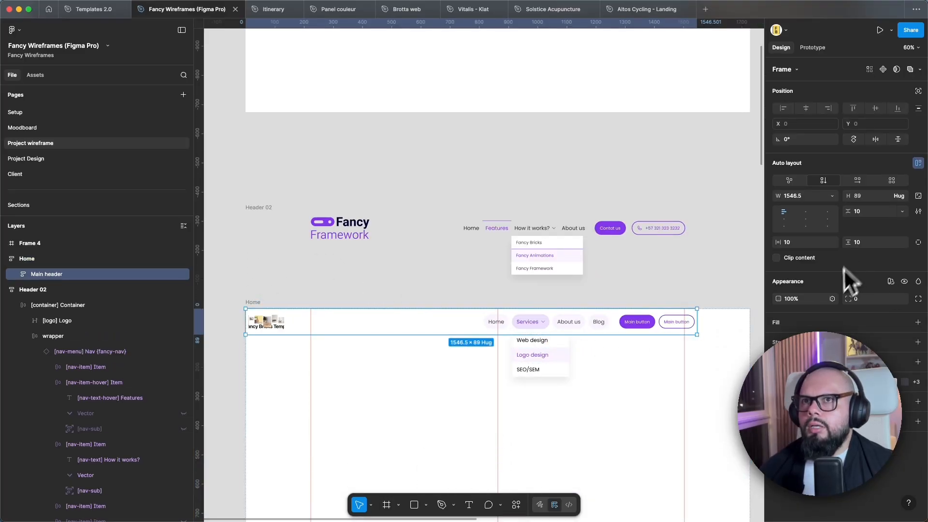
Set the Main header's width in the Home frame to Fill container
{"action": "left_click", "coordinate": [832, 197]}
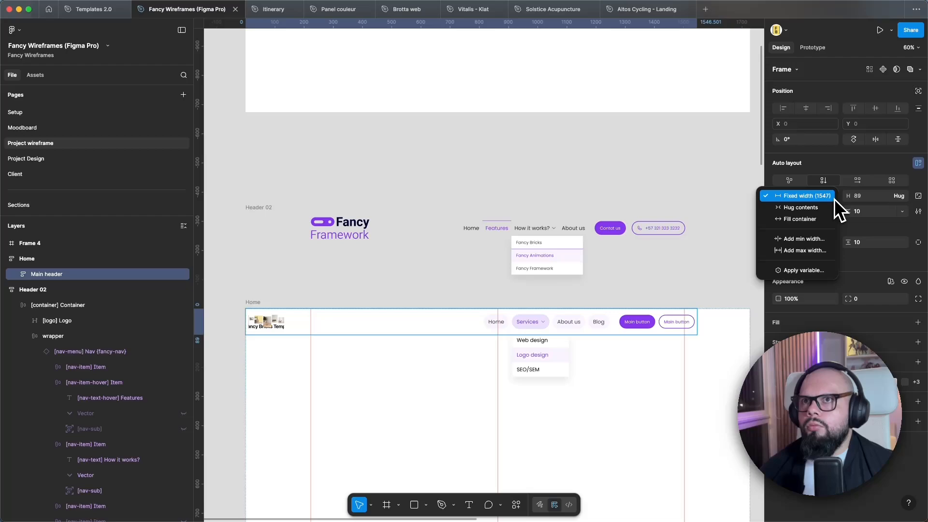
{"action": "left_click", "coordinate": [812, 219]}
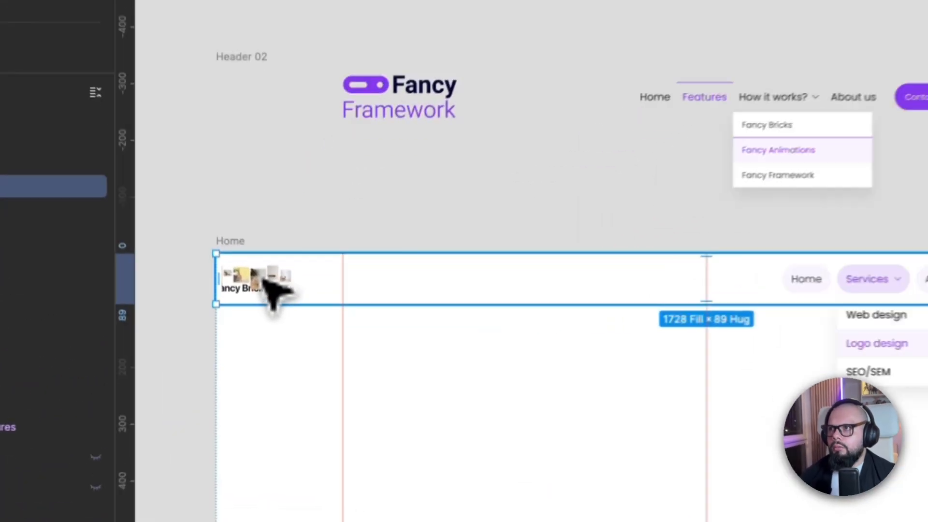
{"action": "double_click", "coordinate": [269, 322]}
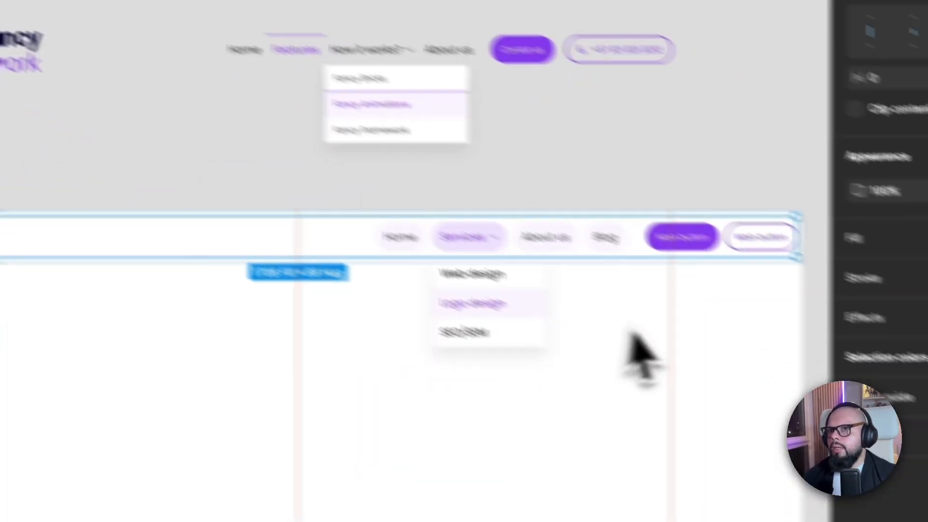
Set the Main header's gap between items to 0
{"action": "left_click", "coordinate": [705, 308]}
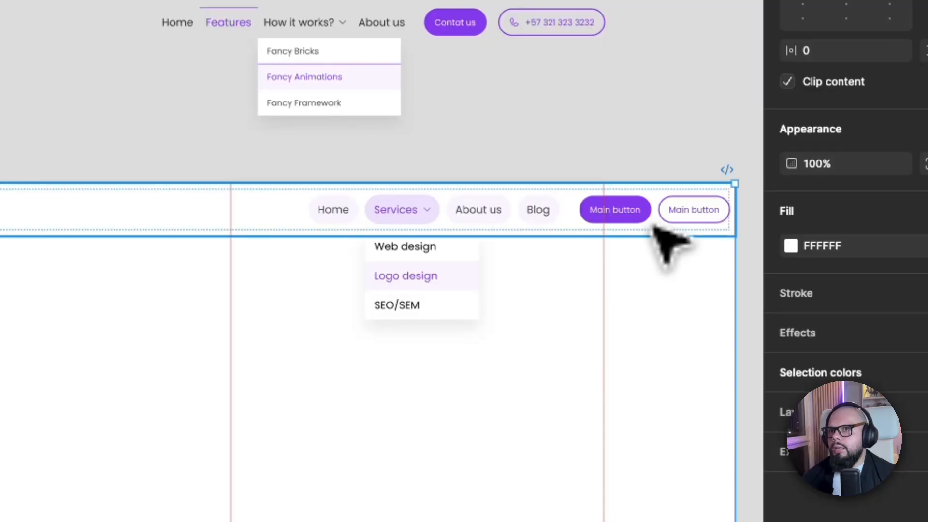
{"action": "left_click", "coordinate": [717, 250]}
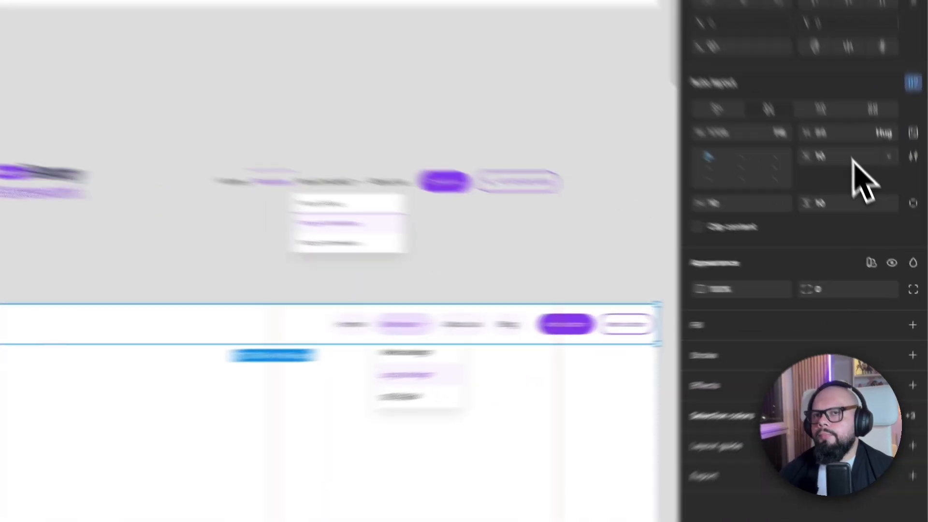
{"action": "left_click", "coordinate": [881, 213]}
{"action": "type", "text": "0"}
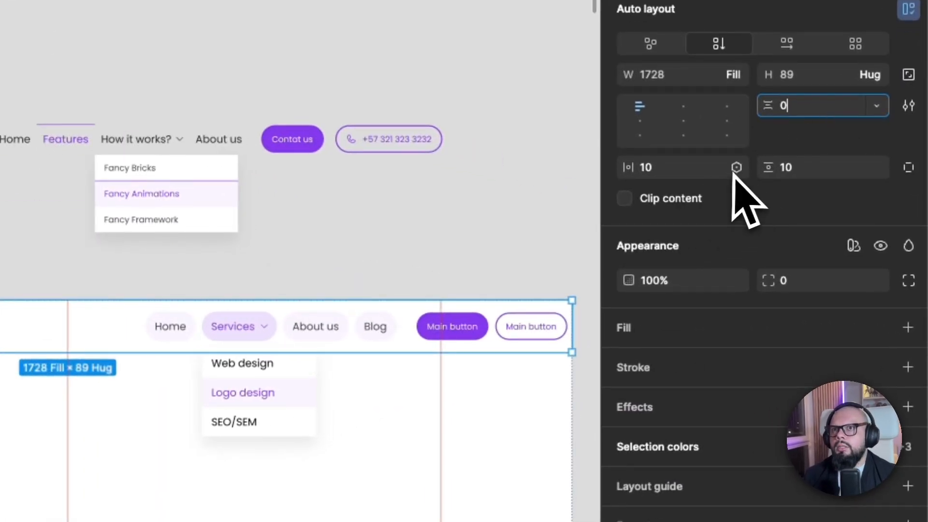
Set the Main header's horizontal padding to the 24 variable found by searching "gu" and its vertical padding to space-xs
{"action": "left_click", "coordinate": [736, 168]}
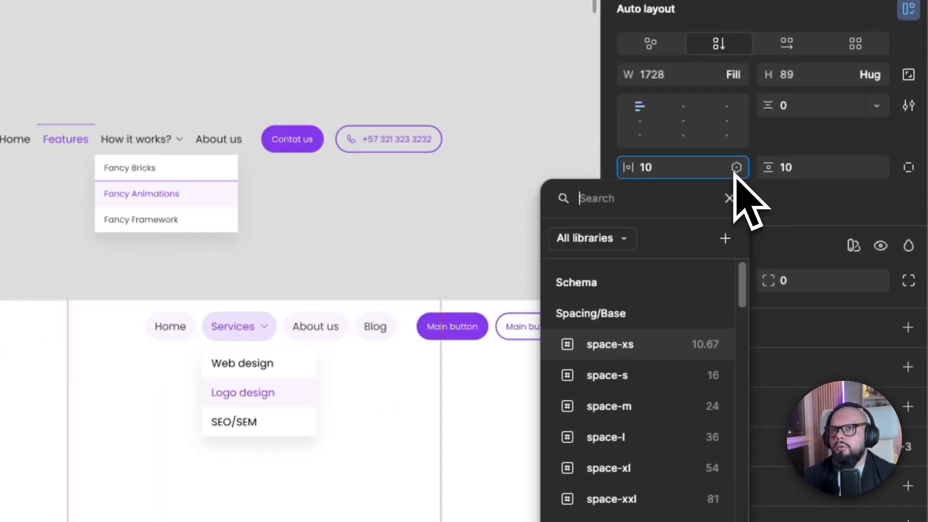
{"action": "left_click", "coordinate": [639, 414]}
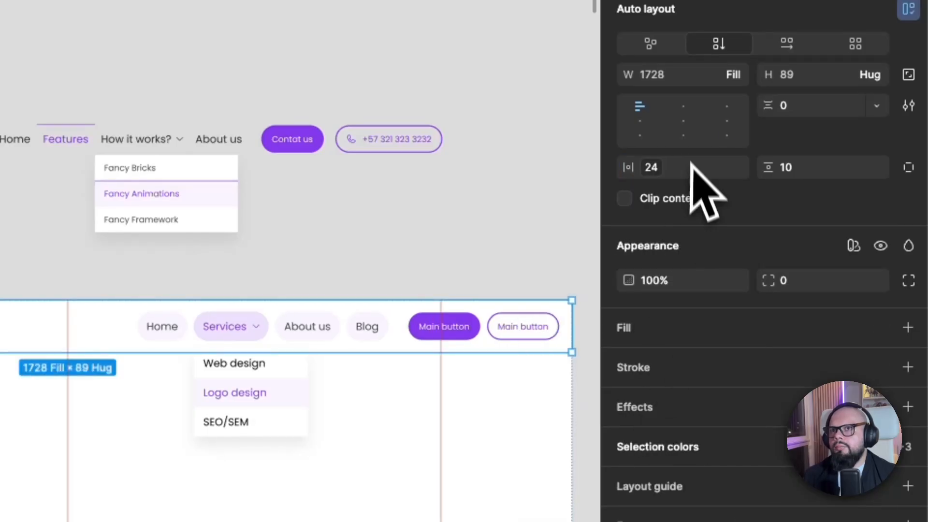
{"action": "left_click", "coordinate": [658, 173]}
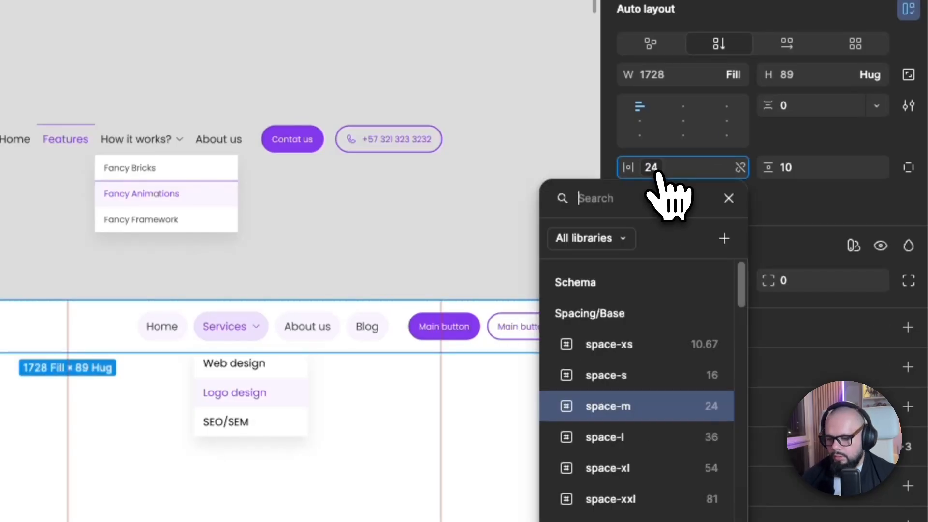
{"action": "type", "text": "gu"}
{"action": "left_click", "coordinate": [646, 312]}
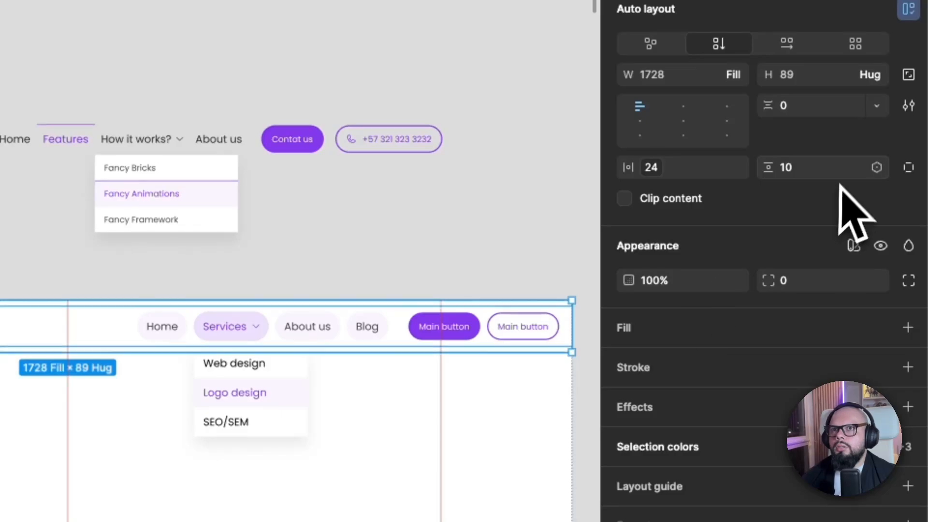
{"action": "left_click", "coordinate": [876, 168]}
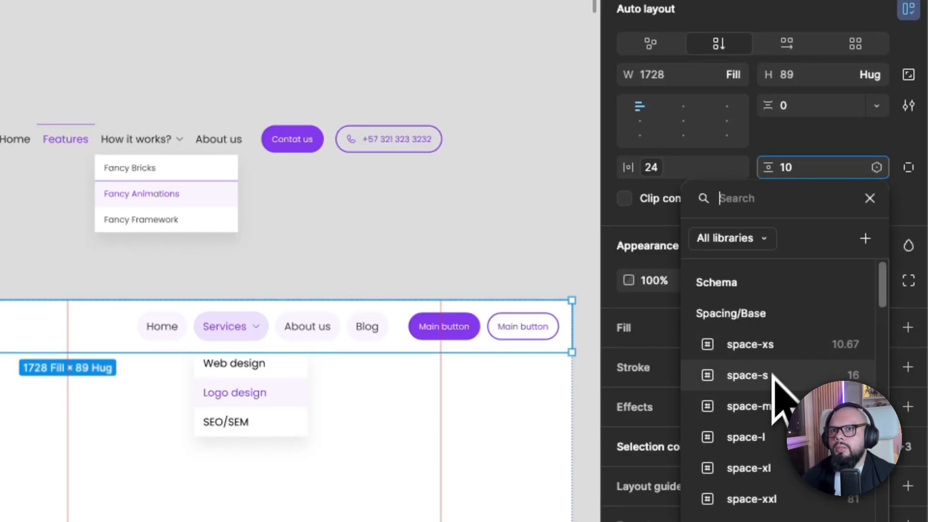
{"action": "left_click", "coordinate": [773, 346]}
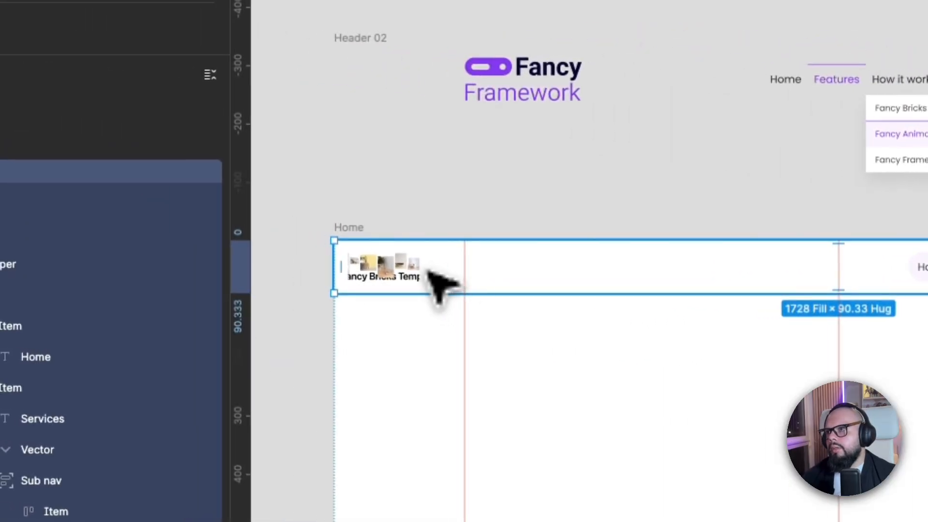
Add a max width to the Container using the variable with the value 1280 and center it horizontally in the Main header
{"action": "double_click", "coordinate": [429, 272]}
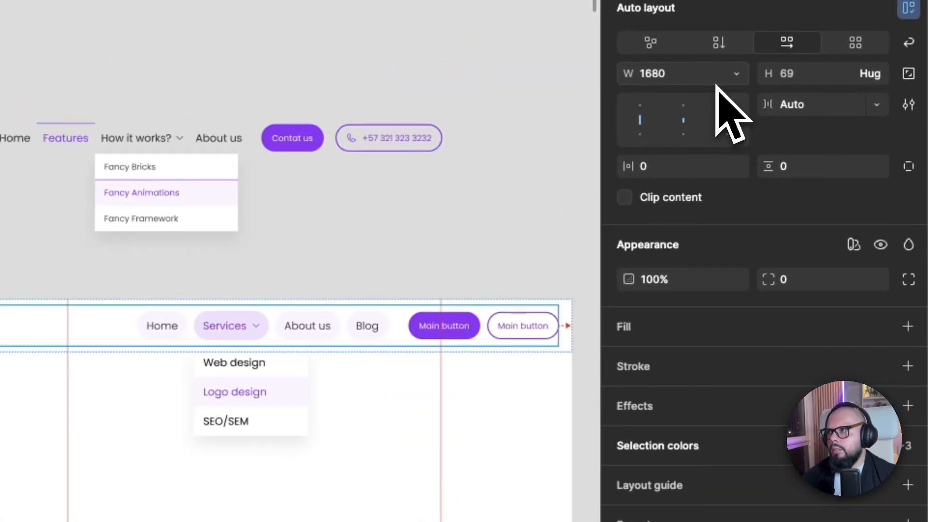
{"action": "left_click", "coordinate": [732, 75]}
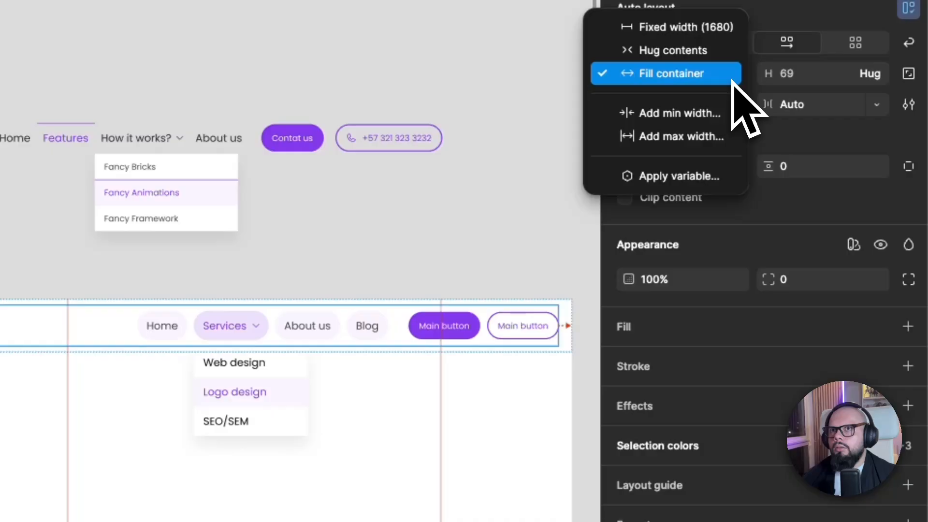
{"action": "left_click", "coordinate": [701, 140]}
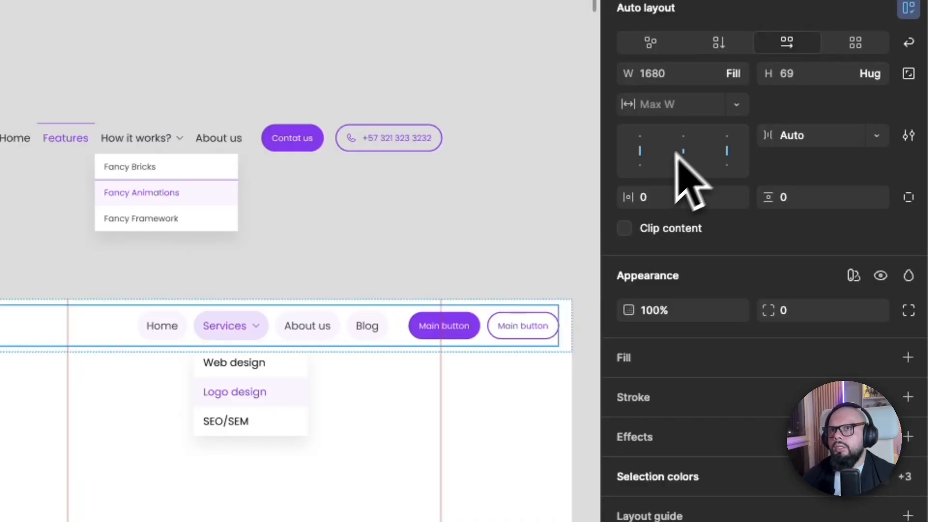
{"action": "left_click", "coordinate": [736, 105]}
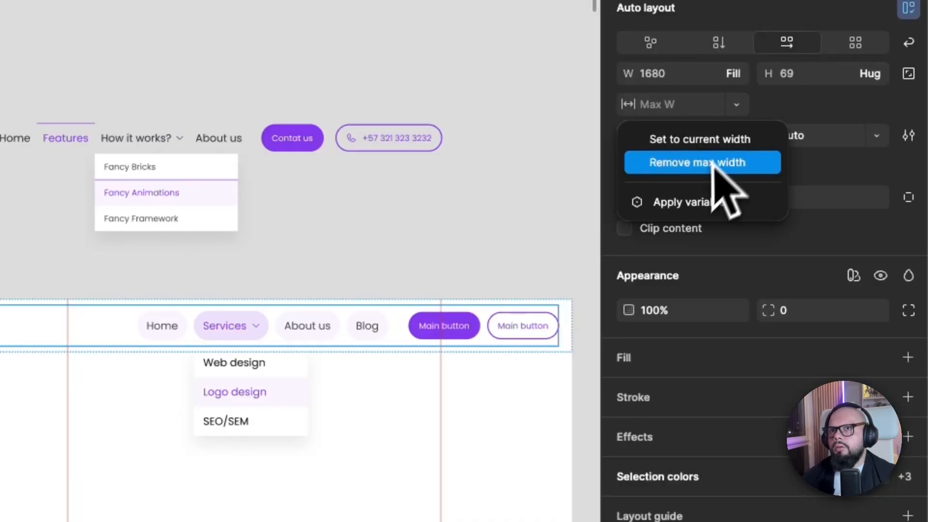
{"action": "left_click", "coordinate": [696, 206]}
{"action": "left_click", "coordinate": [658, 256]}
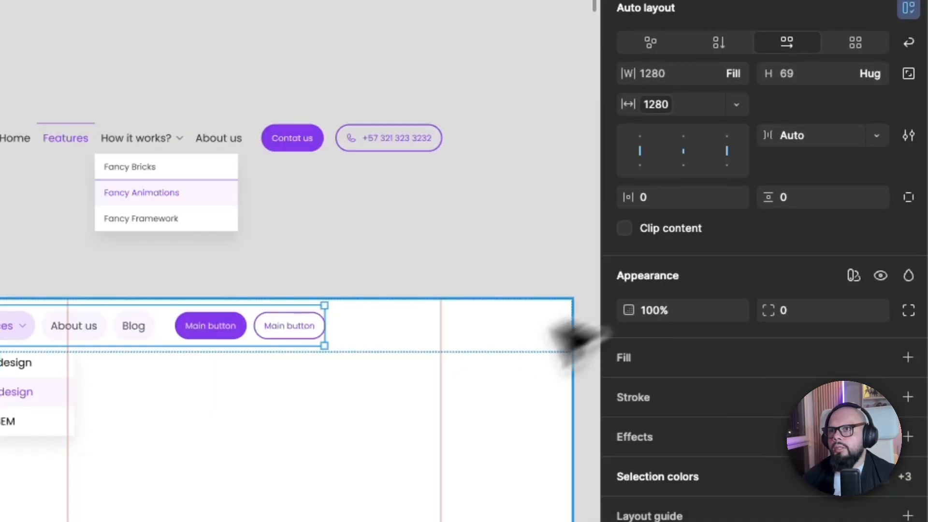
{"action": "left_click", "coordinate": [381, 335]}
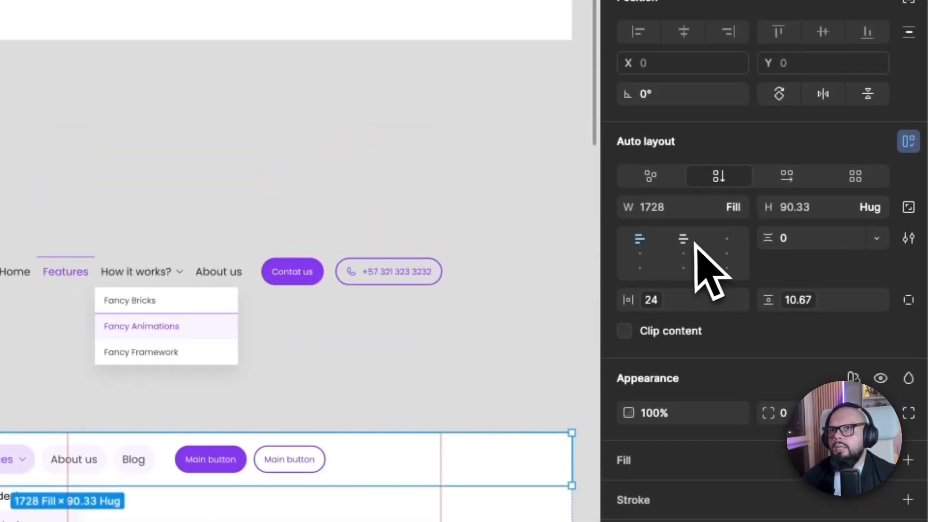
{"action": "left_click", "coordinate": [684, 104]}
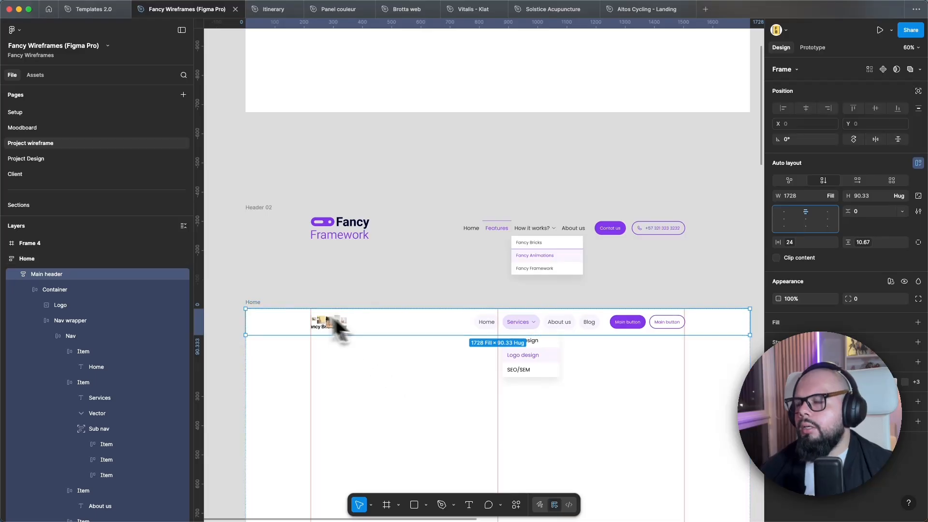
Rename the Container layer as "[container] Container"
{"action": "double_click", "coordinate": [56, 289]}
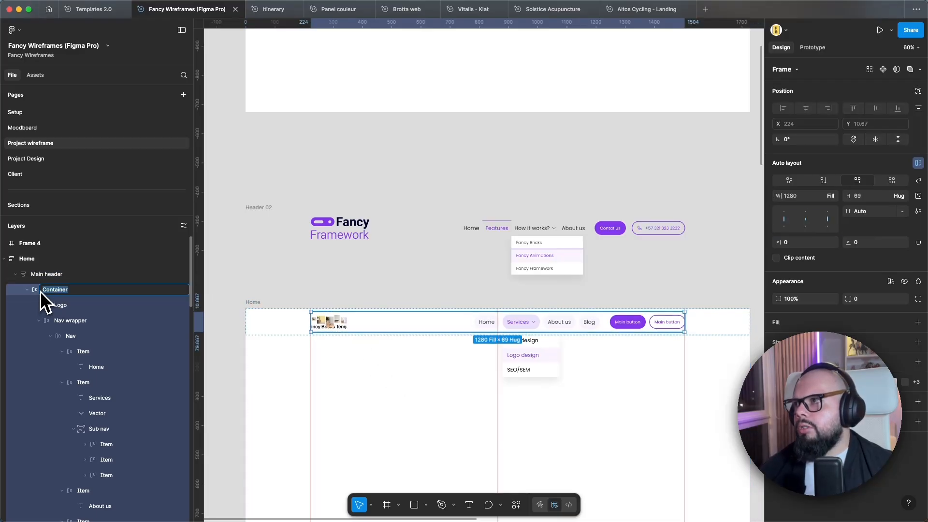
{"action": "type", "text": "[]"}
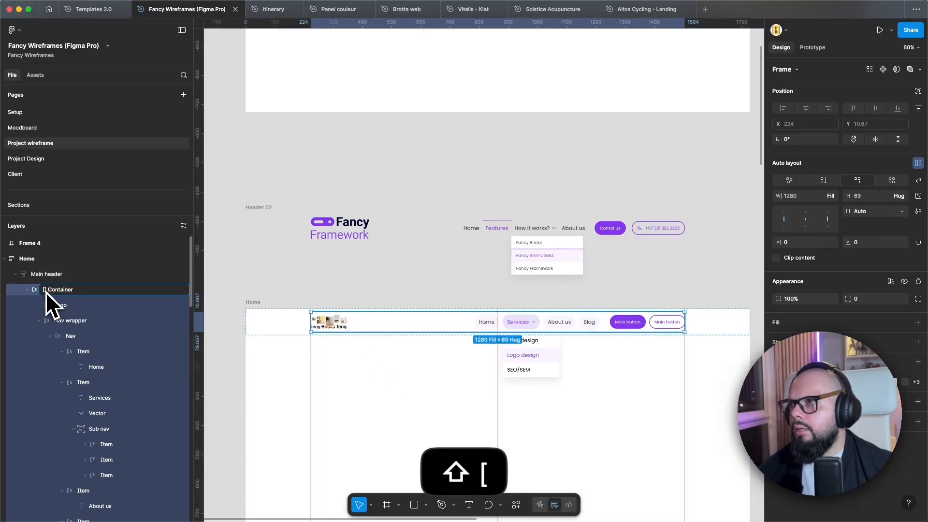
{"action": "key", "text": "Left"}
{"action": "key", "text": "Left"}
{"action": "type", "text": "co"}
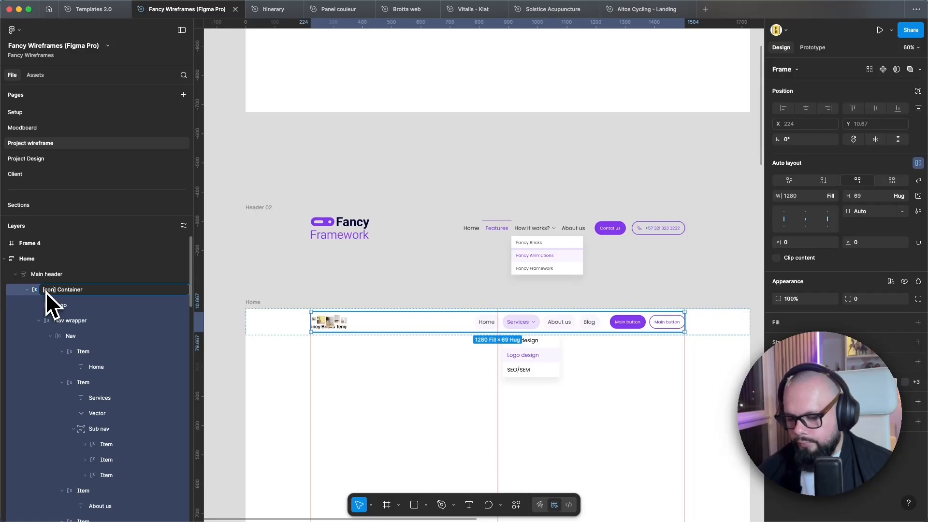
{"action": "type", "text": "ntainer"}
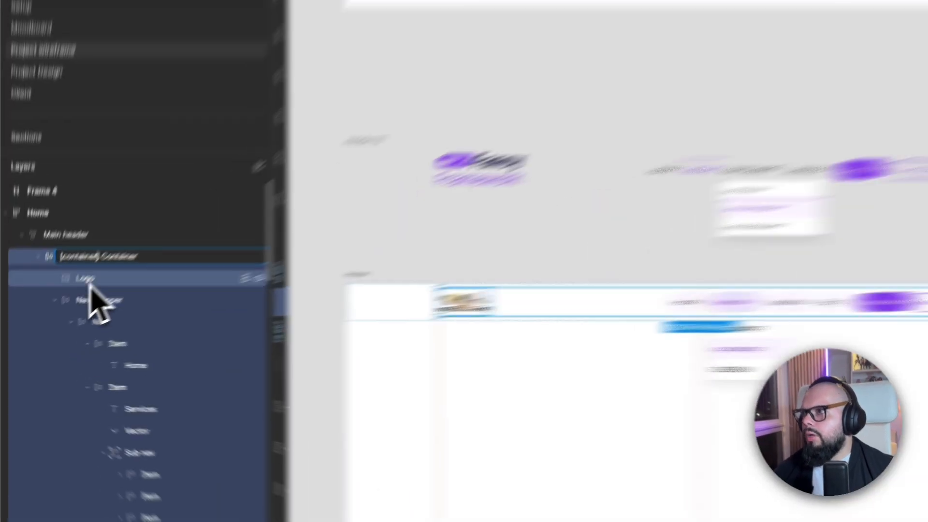
Rename the Logo layer as "[logo] Logo"
{"action": "double_click", "coordinate": [63, 306]}
{"action": "key", "text": "Left"}
{"action": "key", "text": "Left"}
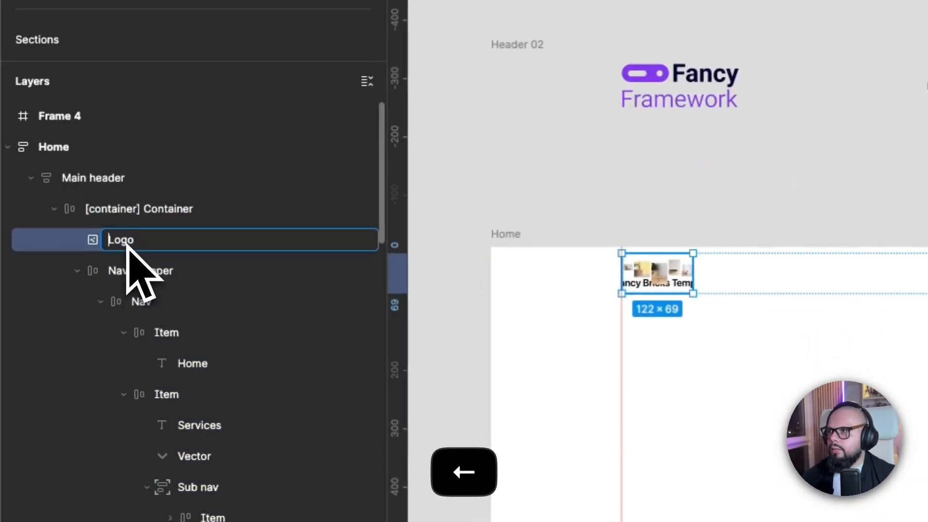
{"action": "type", "text": "[]"}
{"action": "key", "text": "Left"}
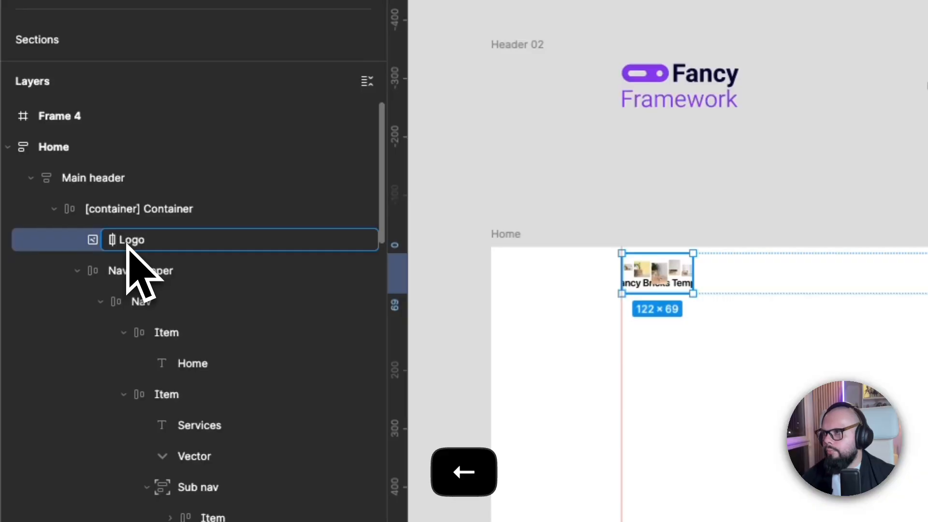
{"action": "type", "text": "logo"}
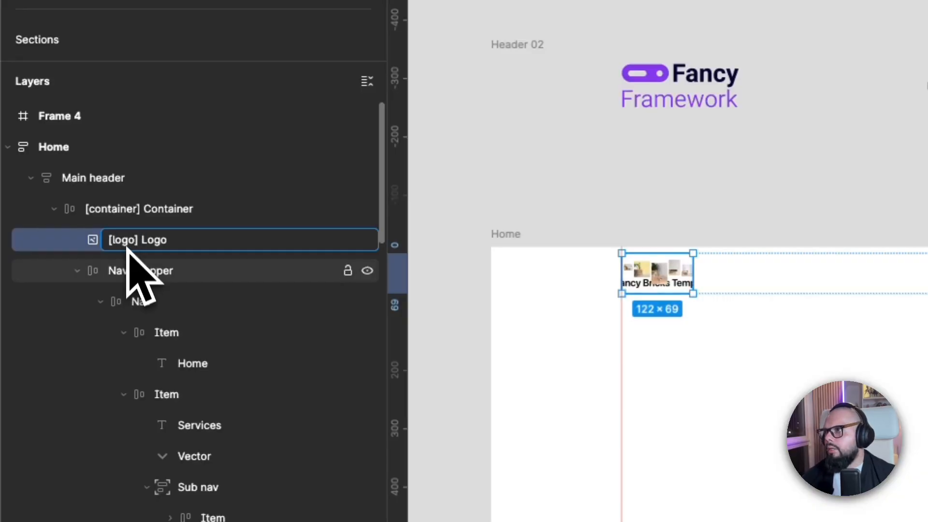
Collapse the Nav and Button wrapper layers inside the Nav wrapper
{"action": "left_click", "coordinate": [77, 270]}
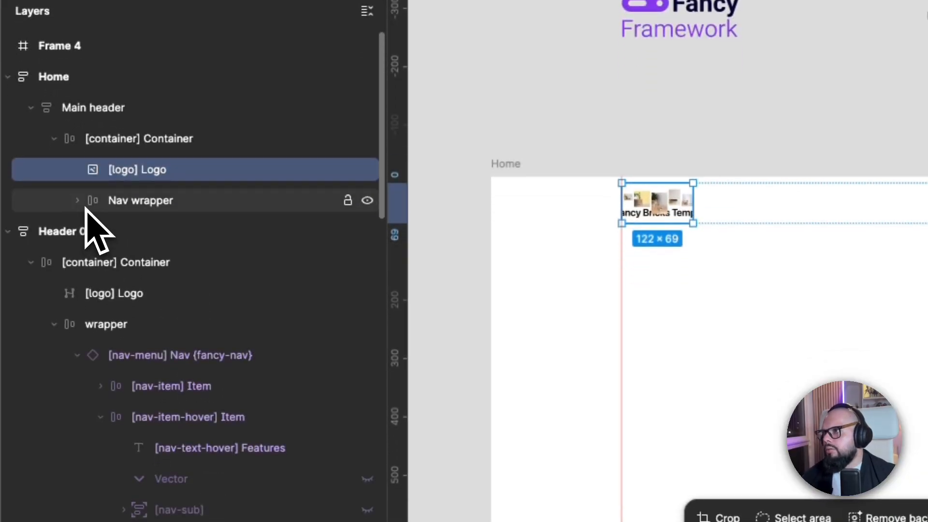
{"action": "left_click", "coordinate": [86, 208]}
{"action": "left_click", "coordinate": [86, 206]}
{"action": "left_click", "coordinate": [101, 231]}
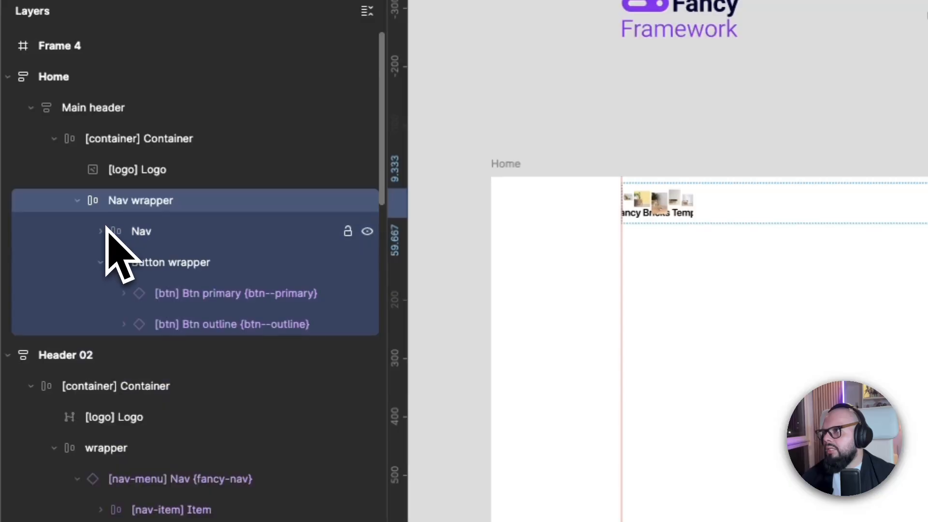
{"action": "left_click", "coordinate": [145, 264]}
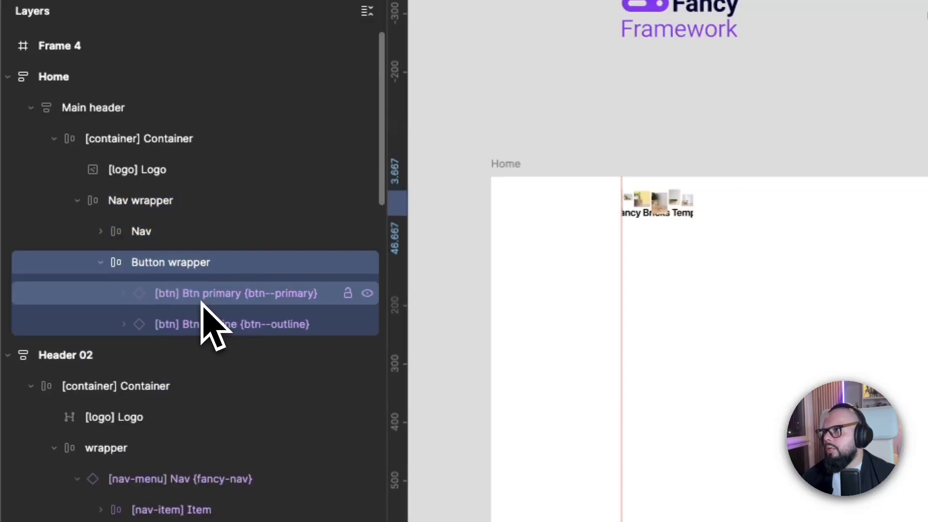
{"action": "left_click", "coordinate": [178, 296]}
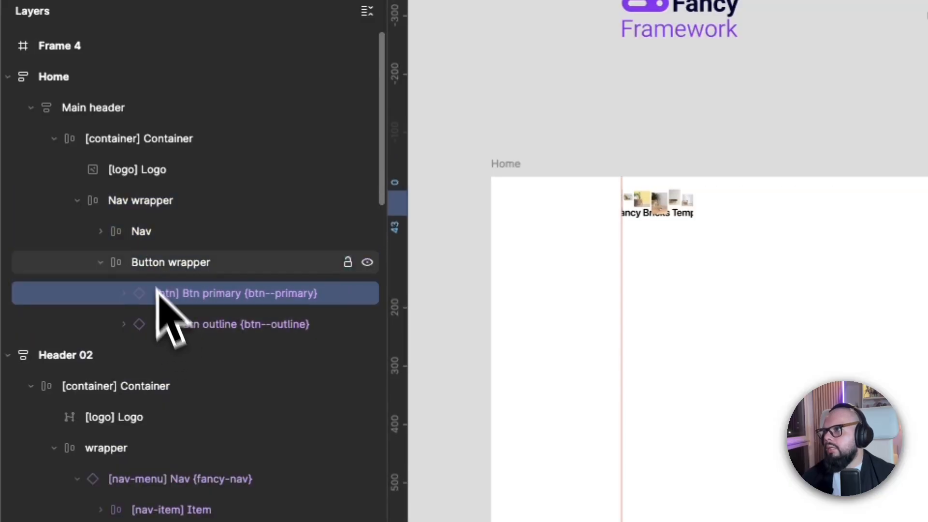
{"action": "left_click", "coordinate": [129, 240]}
{"action": "left_click", "coordinate": [101, 262]}
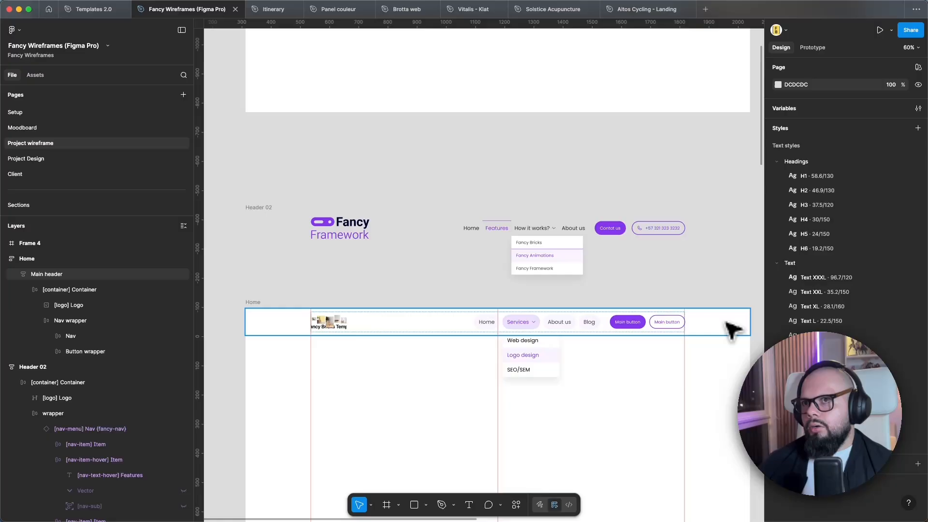
Examine the header's nested structure in the Home frame: Main header, Container, logo, Nav wrapper and Button wrapper
{"action": "left_click", "coordinate": [732, 330]}
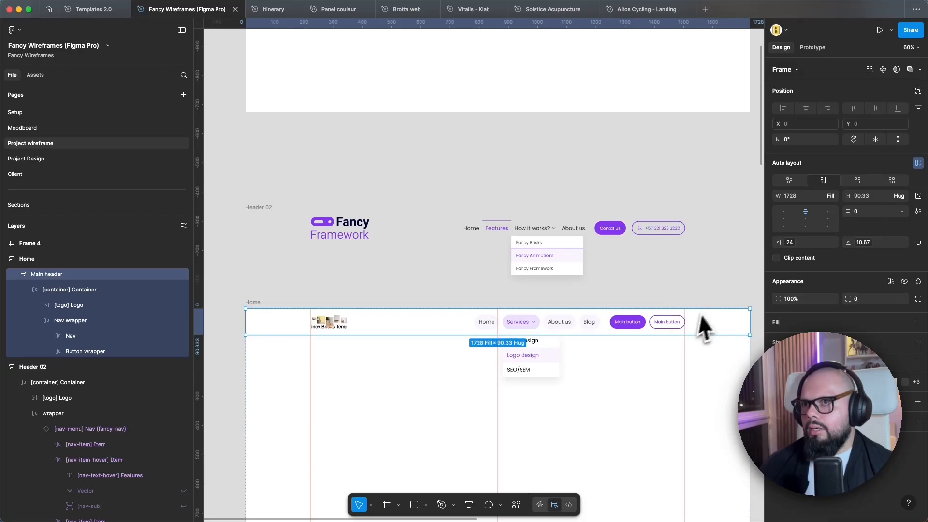
{"action": "left_click", "coordinate": [598, 329]}
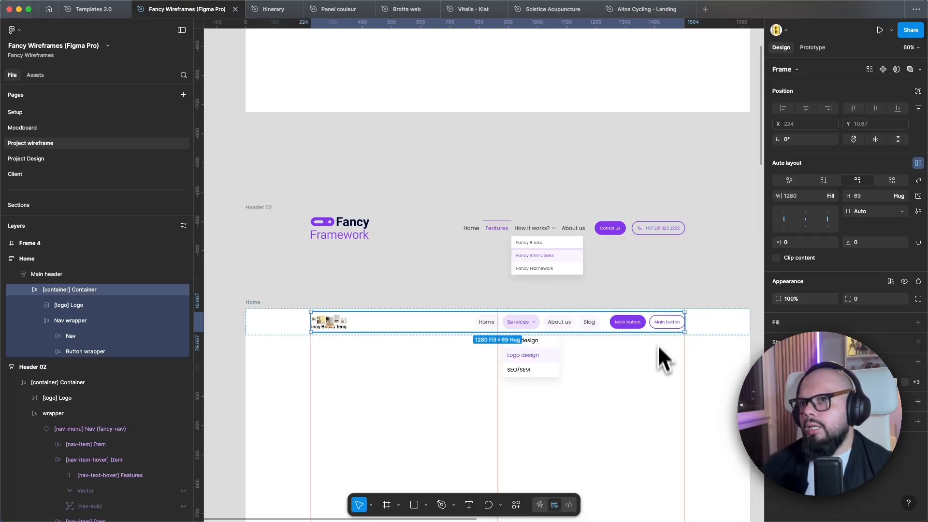
{"action": "left_click", "coordinate": [549, 323]}
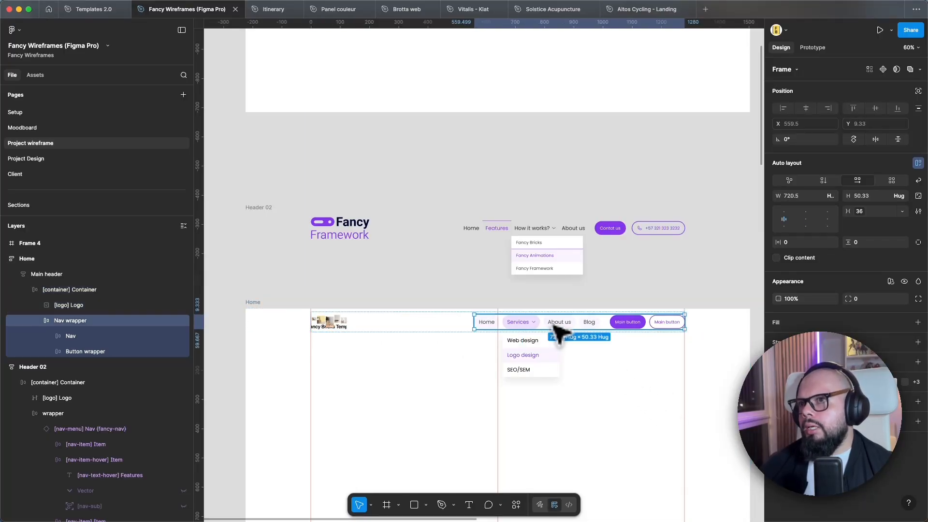
{"action": "left_click", "coordinate": [344, 322]}
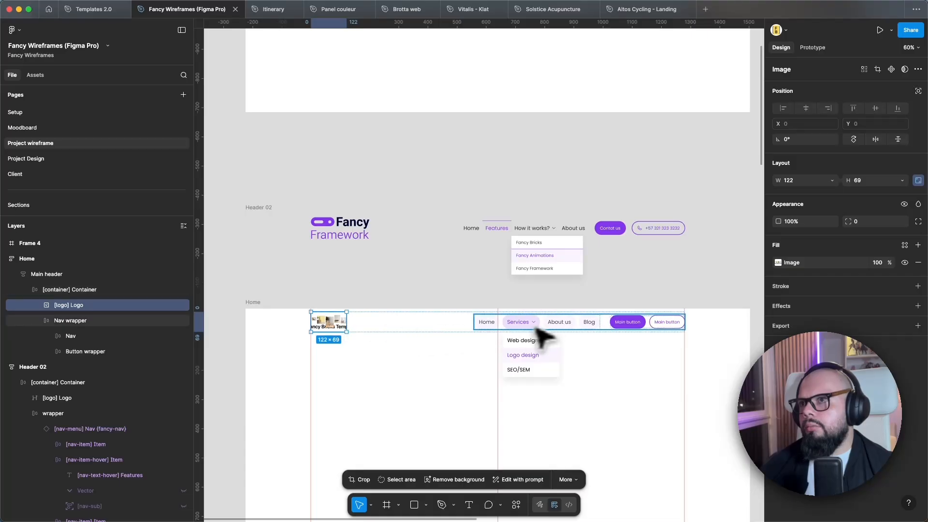
{"action": "left_click", "coordinate": [556, 328]}
{"action": "left_click", "coordinate": [628, 328]}
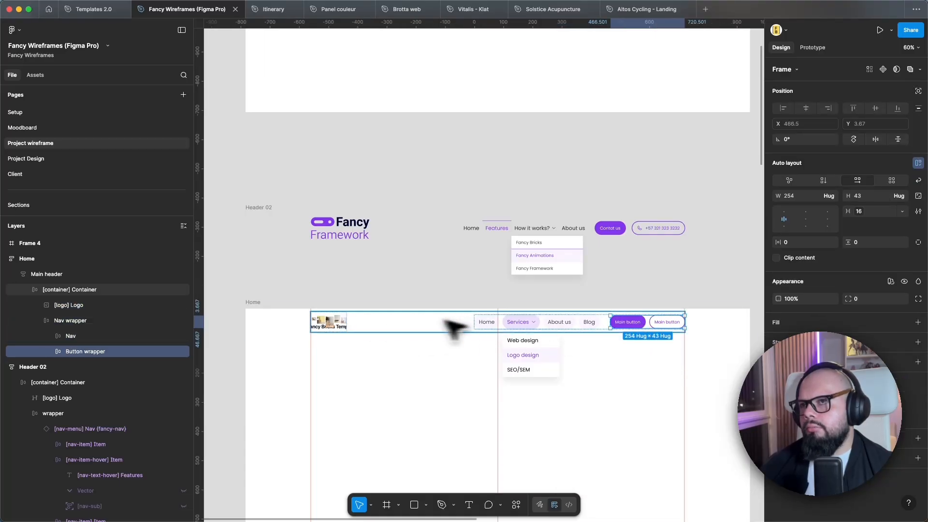
{"action": "left_click", "coordinate": [413, 329]}
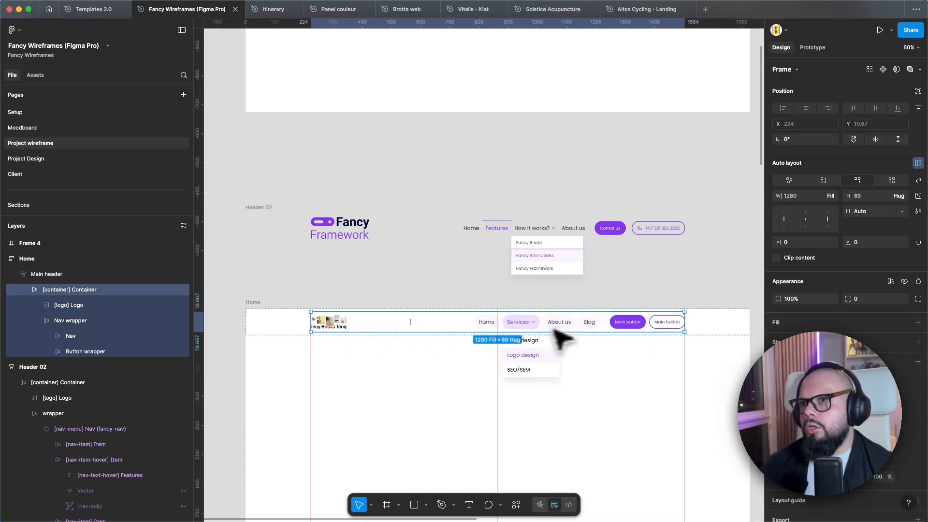
{"action": "left_click", "coordinate": [630, 388]}
{"action": "scroll", "coordinate": [643, 388], "scroll_direction": "down", "scroll_amount": 1}
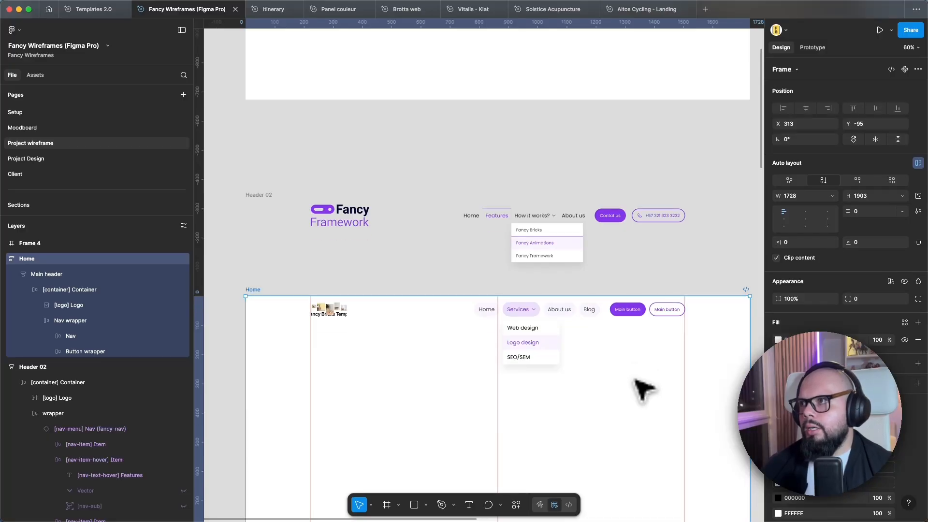
Add a stroke to the Main header frame in Home and limit it to the bottom side only
{"action": "left_click", "coordinate": [721, 315]}
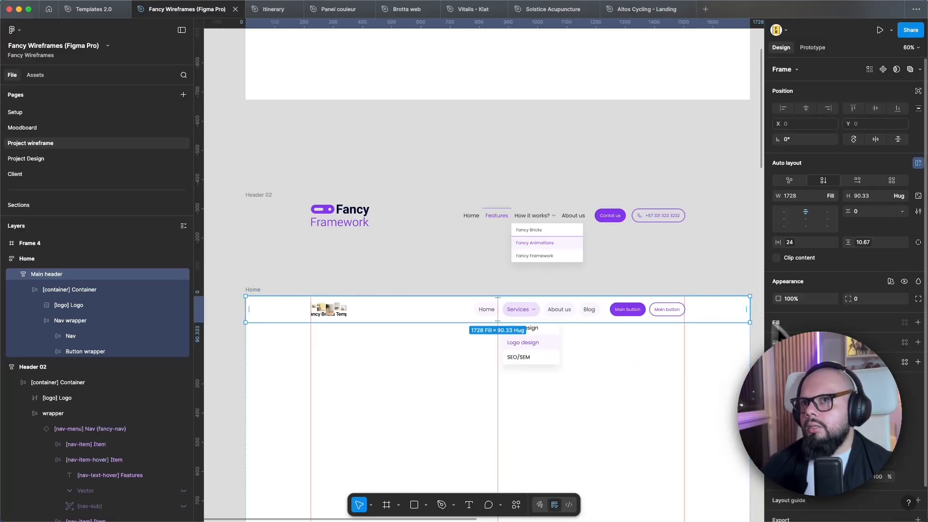
{"action": "left_click", "coordinate": [822, 342]}
{"action": "left_click", "coordinate": [918, 375]}
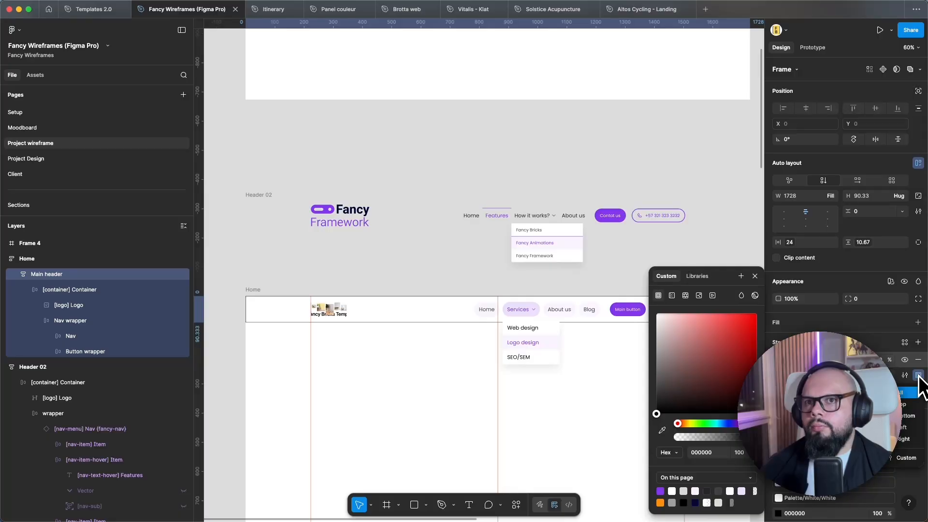
{"action": "left_click", "coordinate": [903, 422]}
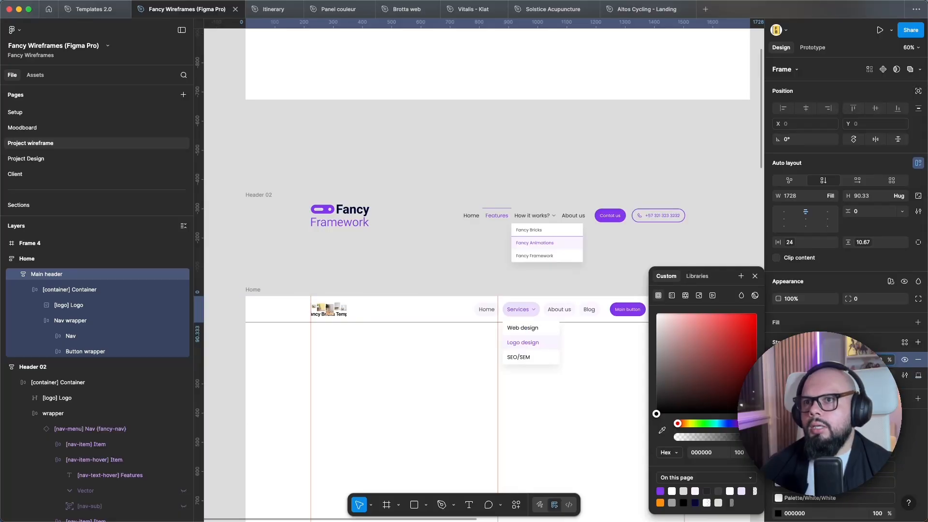
Search the library styles for "bor" and apply the border-color-light style to the Main header's bottom stroke
{"action": "left_click", "coordinate": [698, 278]}
{"action": "type", "text": "bor"}
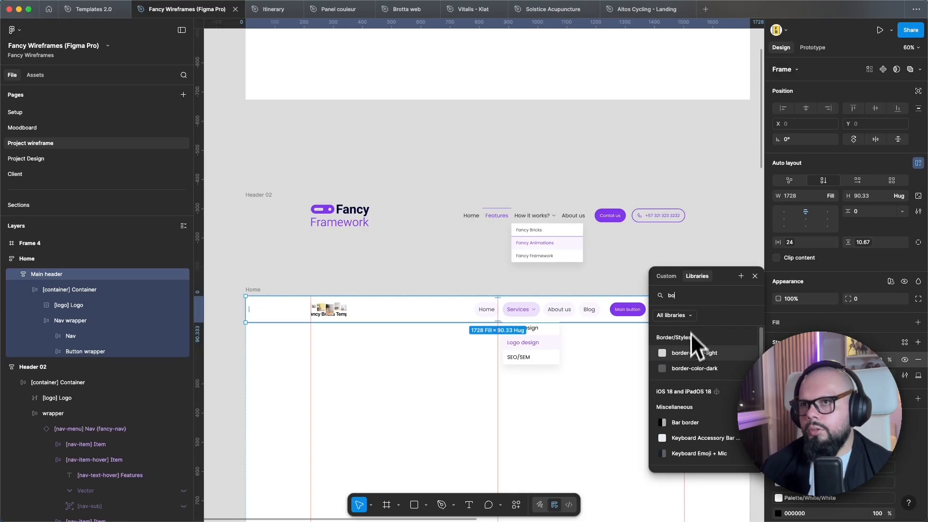
{"action": "left_click", "coordinate": [691, 356]}
{"action": "left_click", "coordinate": [644, 371]}
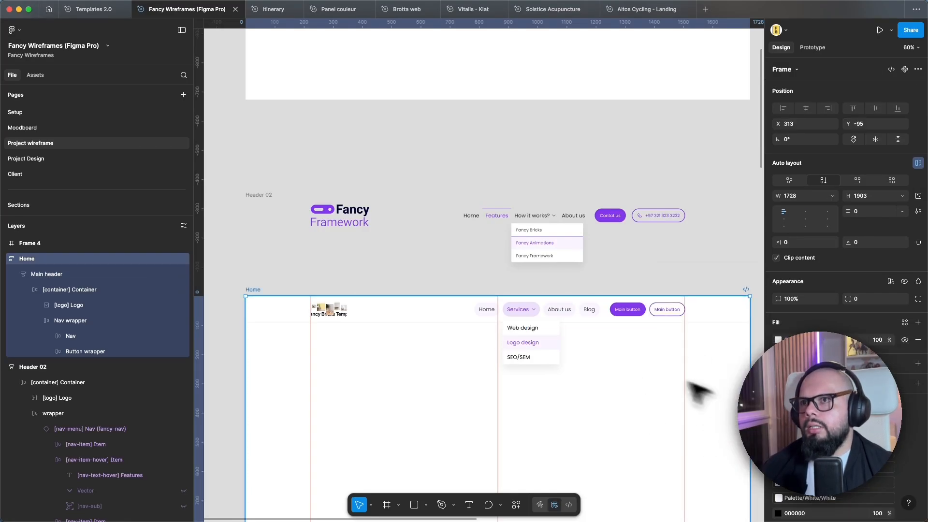
{"action": "scroll", "coordinate": [600, 357], "scroll_direction": "up", "scroll_amount": 5}
{"action": "scroll", "coordinate": [596, 356], "scroll_direction": "down", "scroll_amount": 5}
{"action": "scroll", "coordinate": [597, 356], "scroll_direction": "up", "scroll_amount": 3}
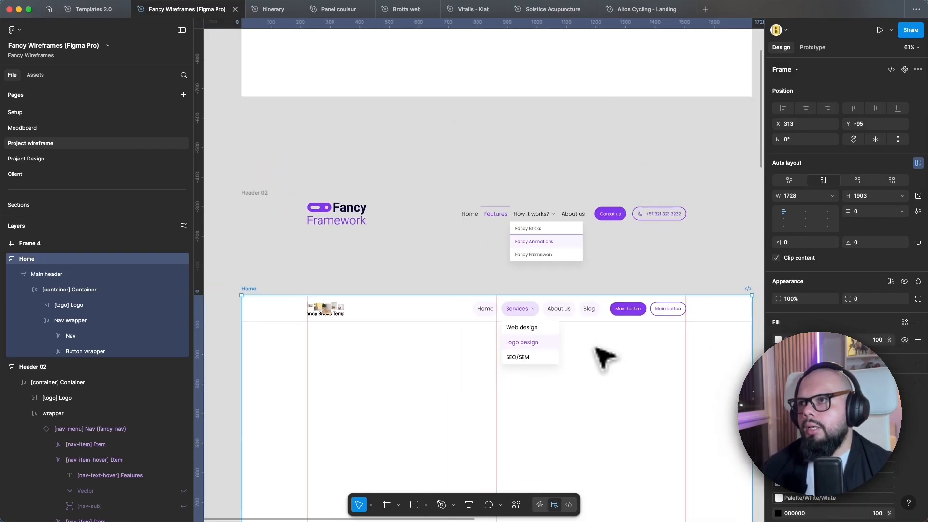